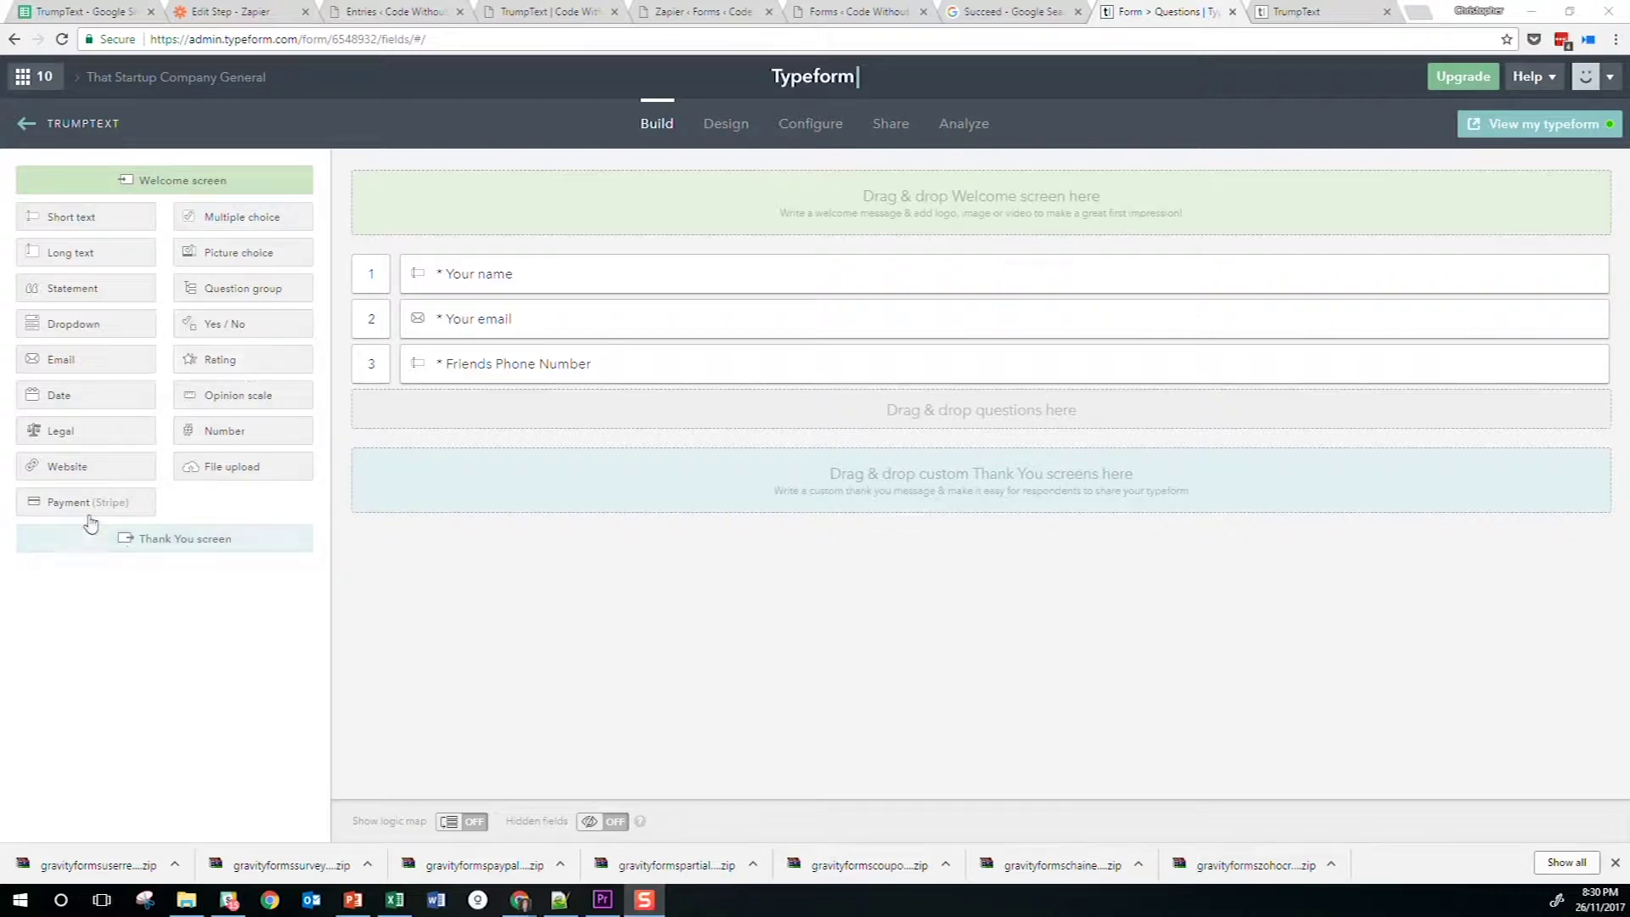
Try to add a Payment (Stripe) field to the TrumpText form
left_click_drag(99, 509, 466, 662)
left_click_drag(65, 501, 662, 339)
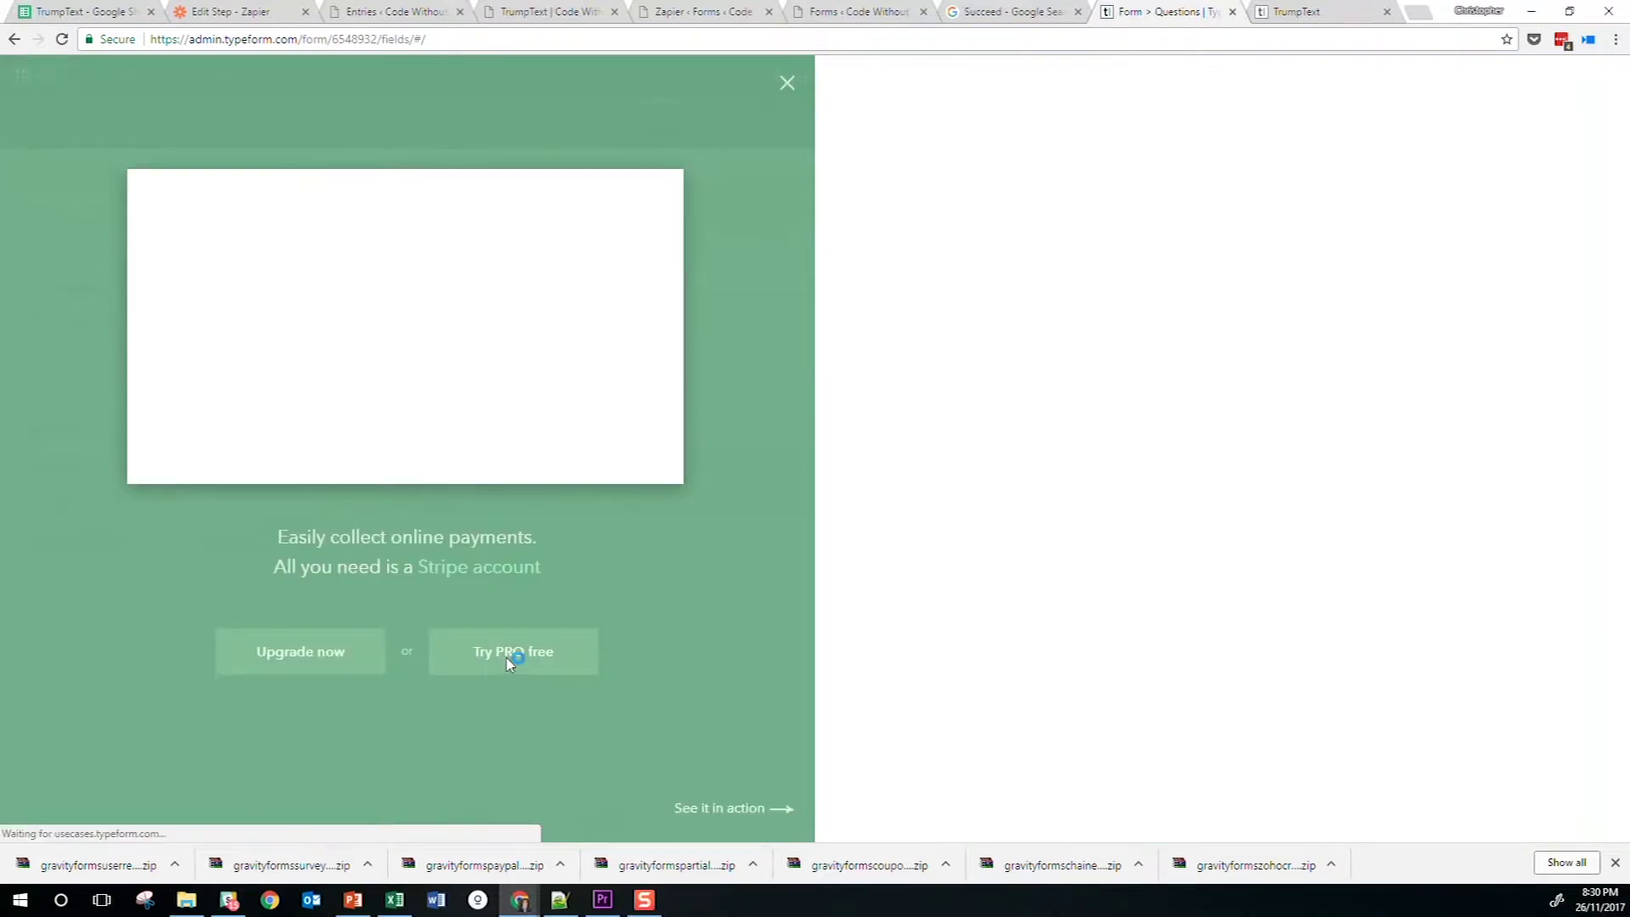
left_click(787, 82)
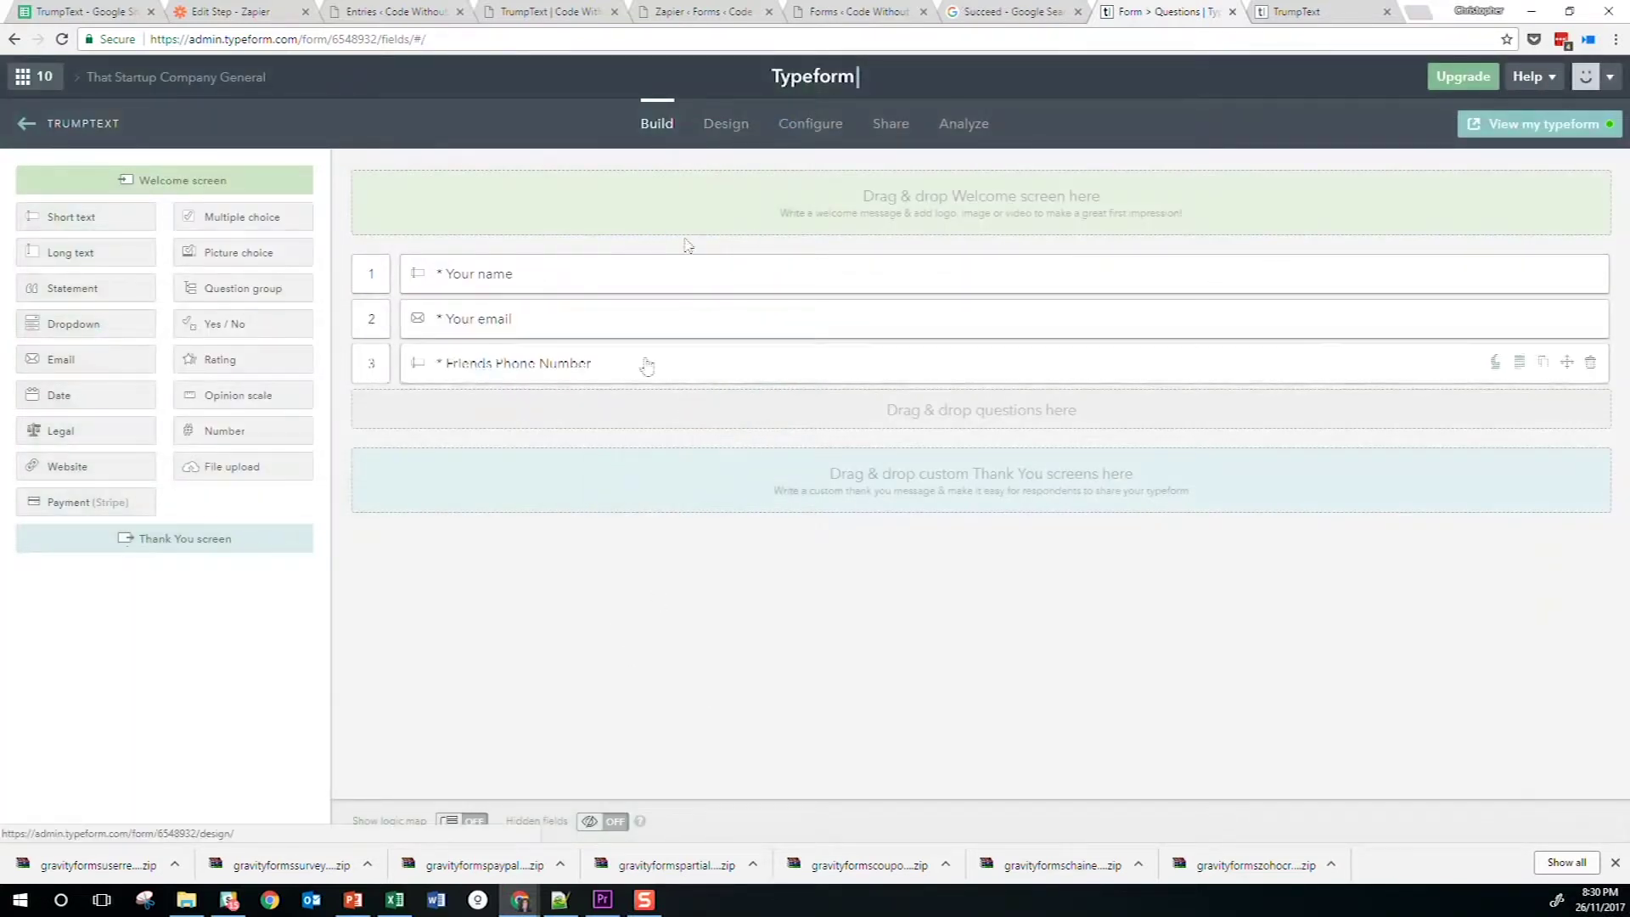
Review the name, email and friend's phone number questions in the live TrumpText form
left_click(1291, 17)
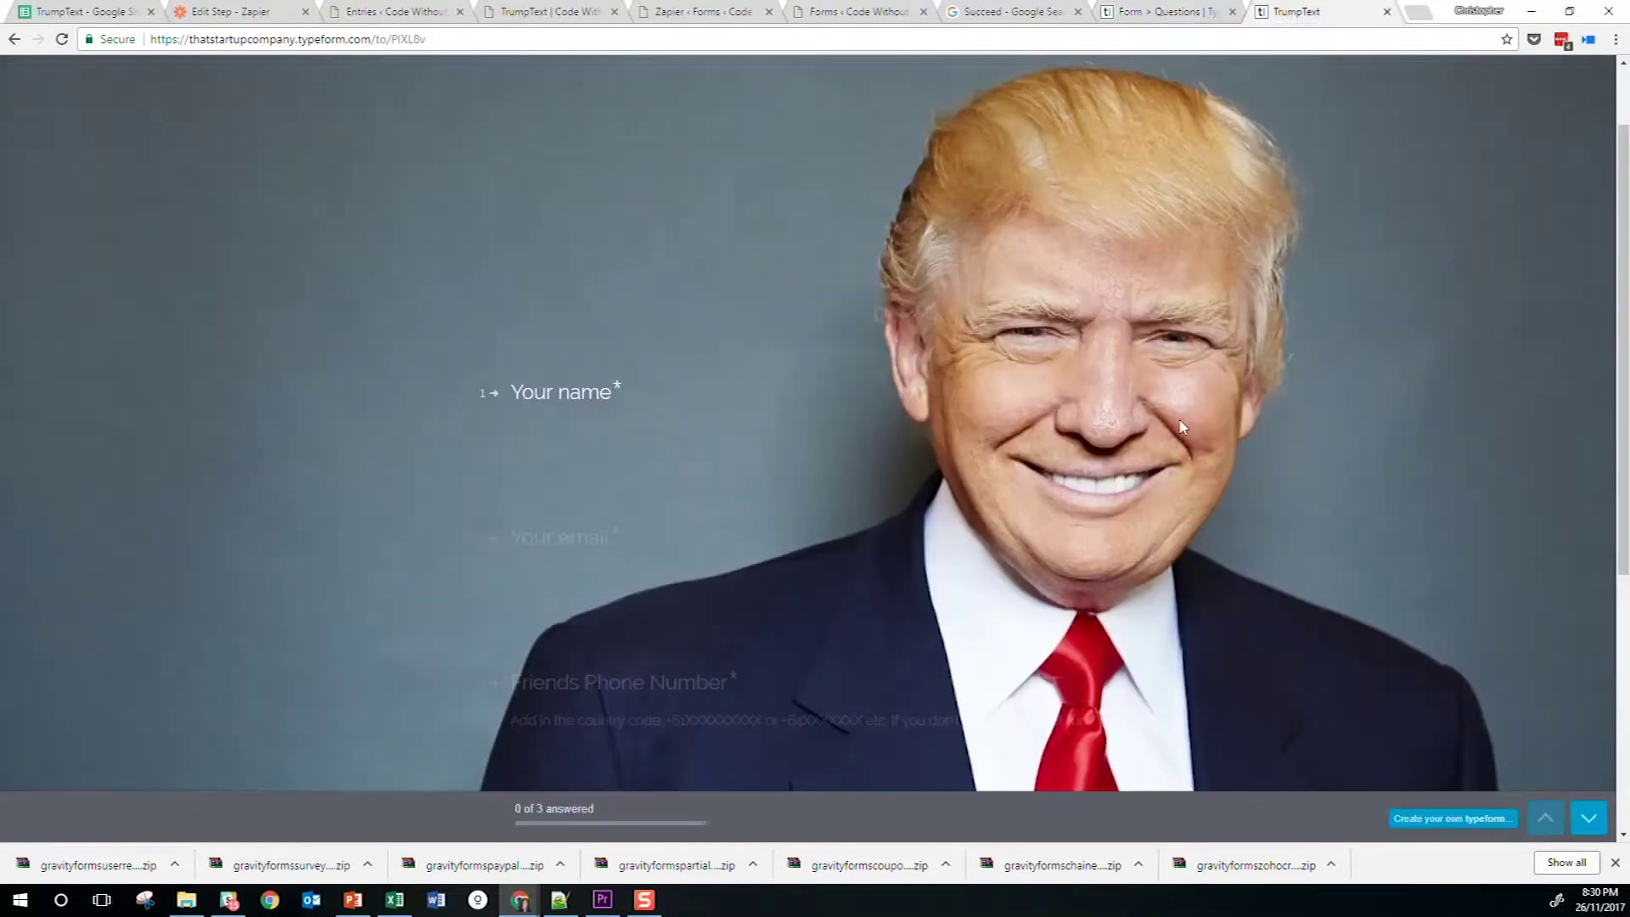
scroll(976, 543, "down", 3)
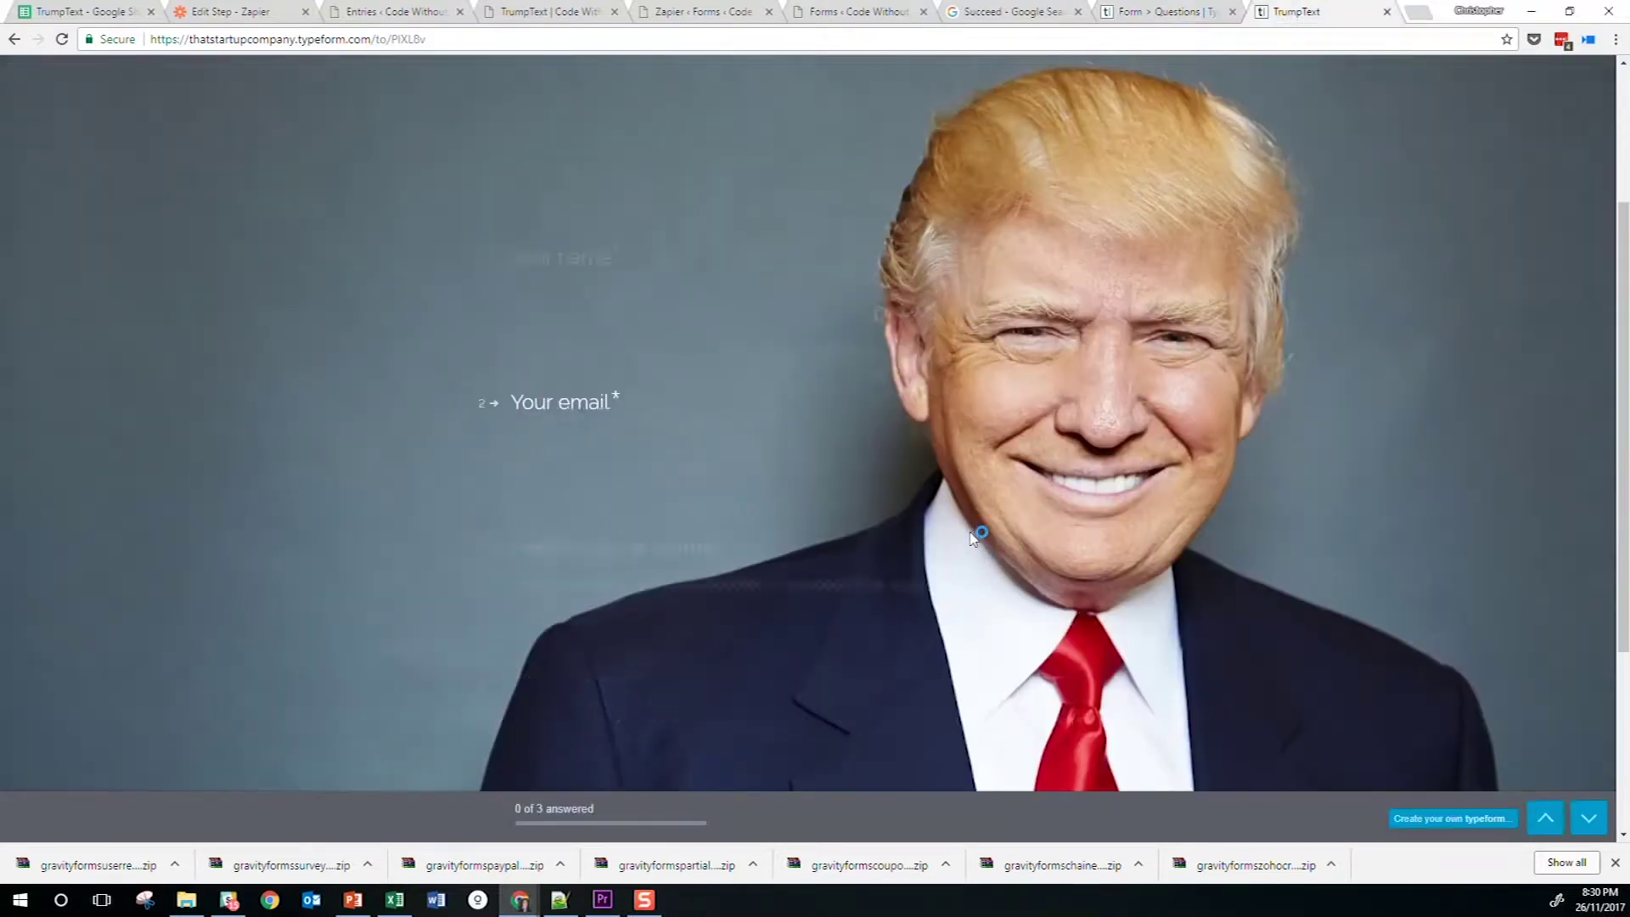
scroll(972, 532, "up", 3)
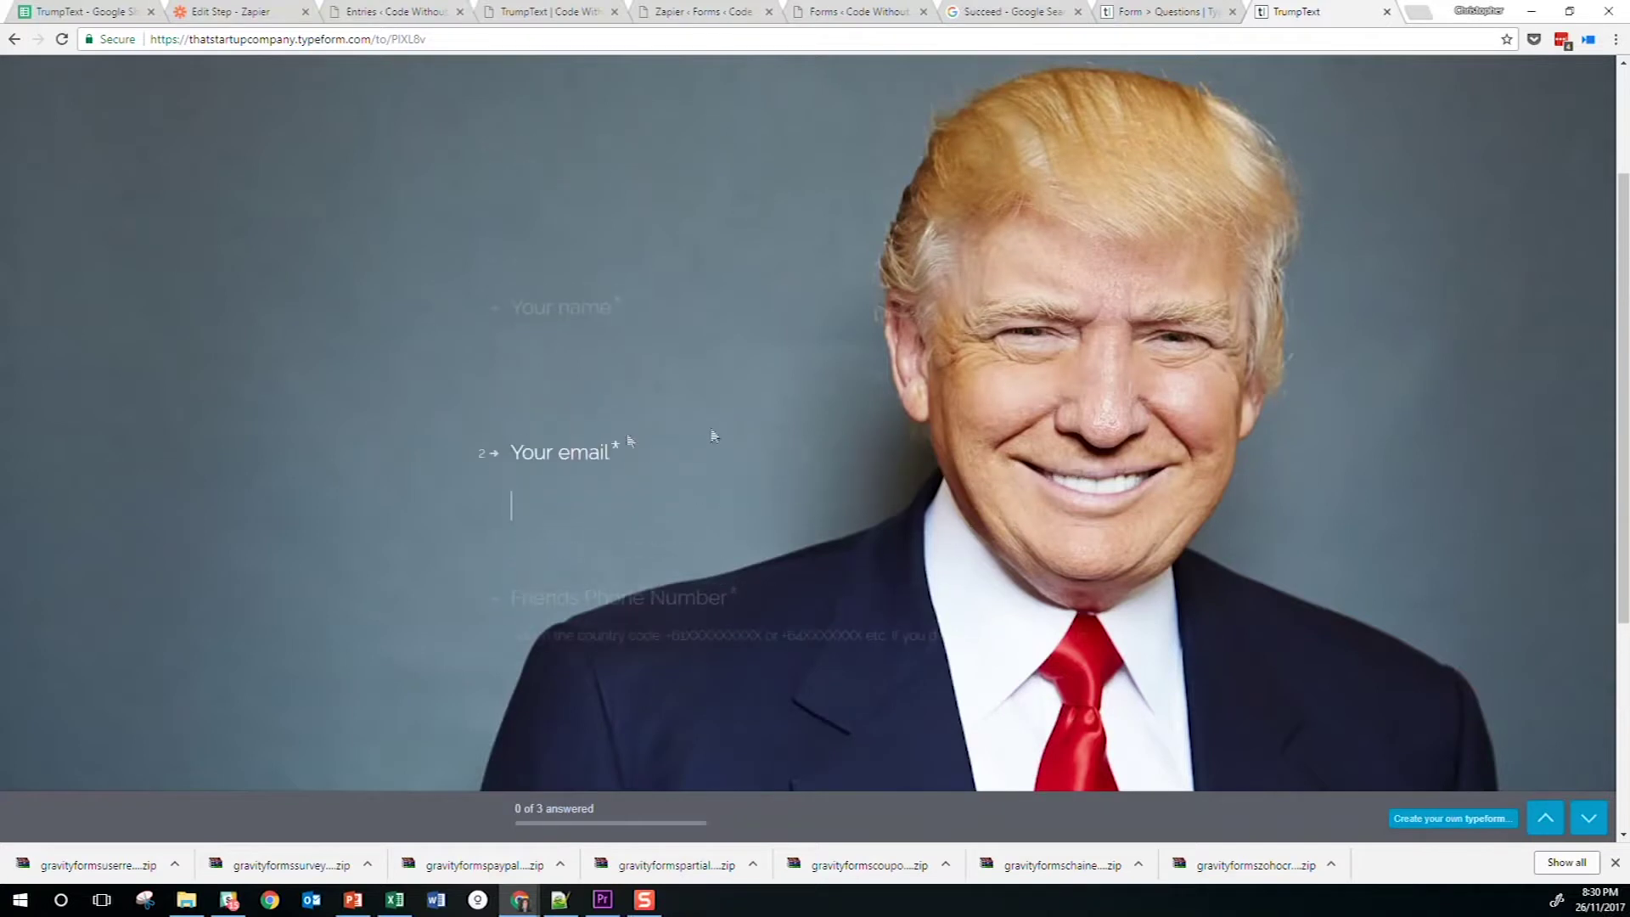
scroll(640, 391, "down", 1)
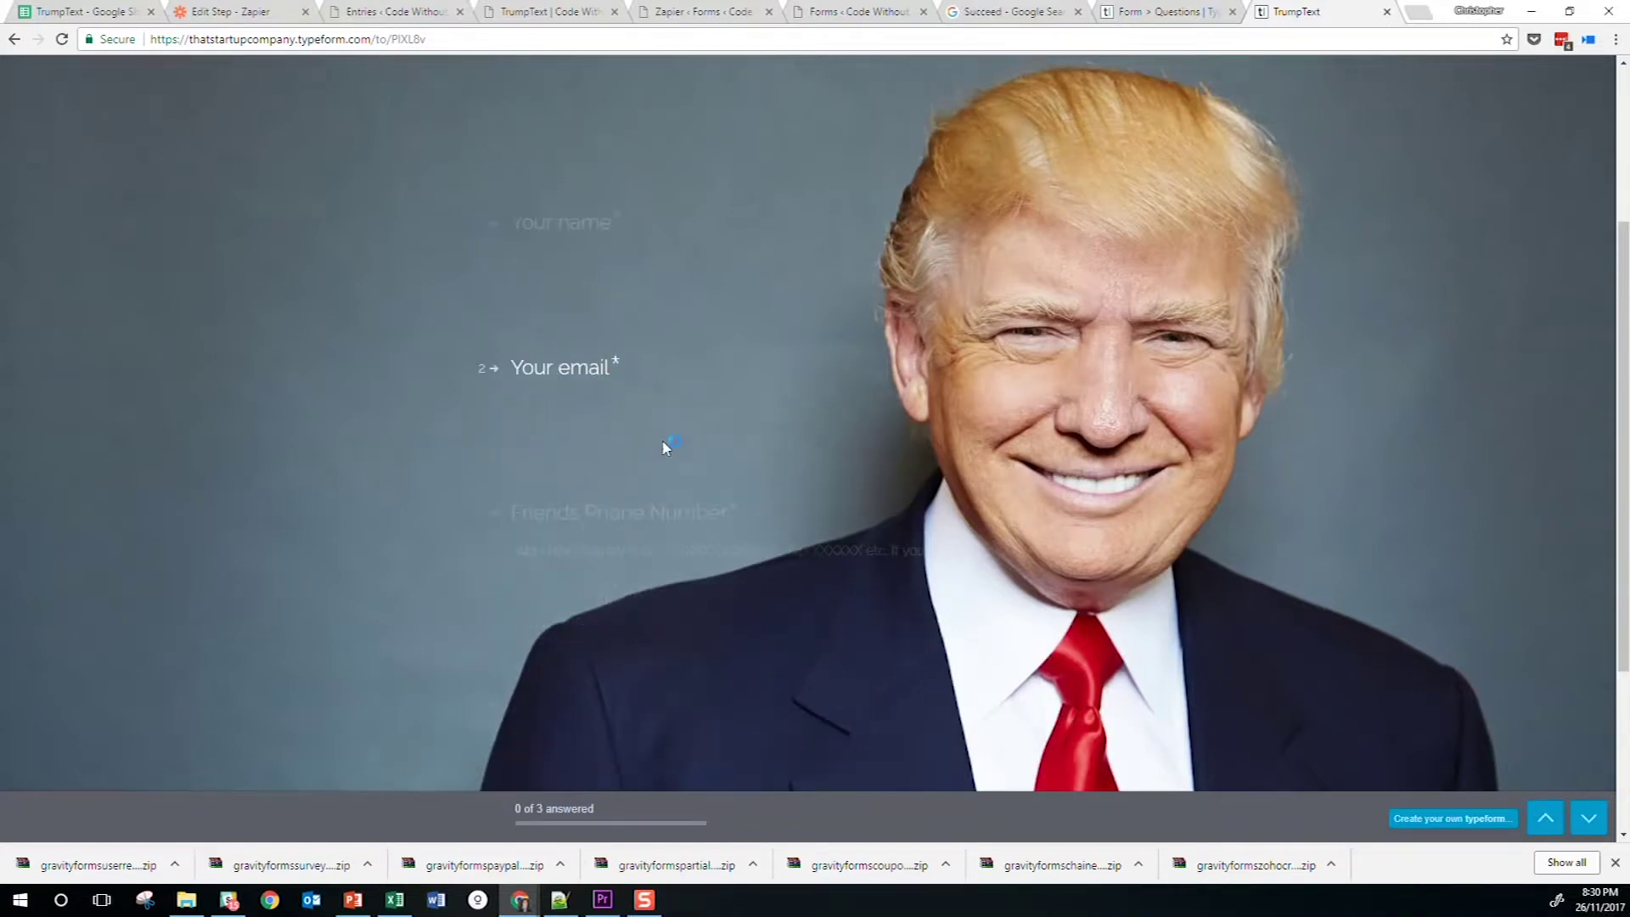
scroll(717, 449, "up", 1)
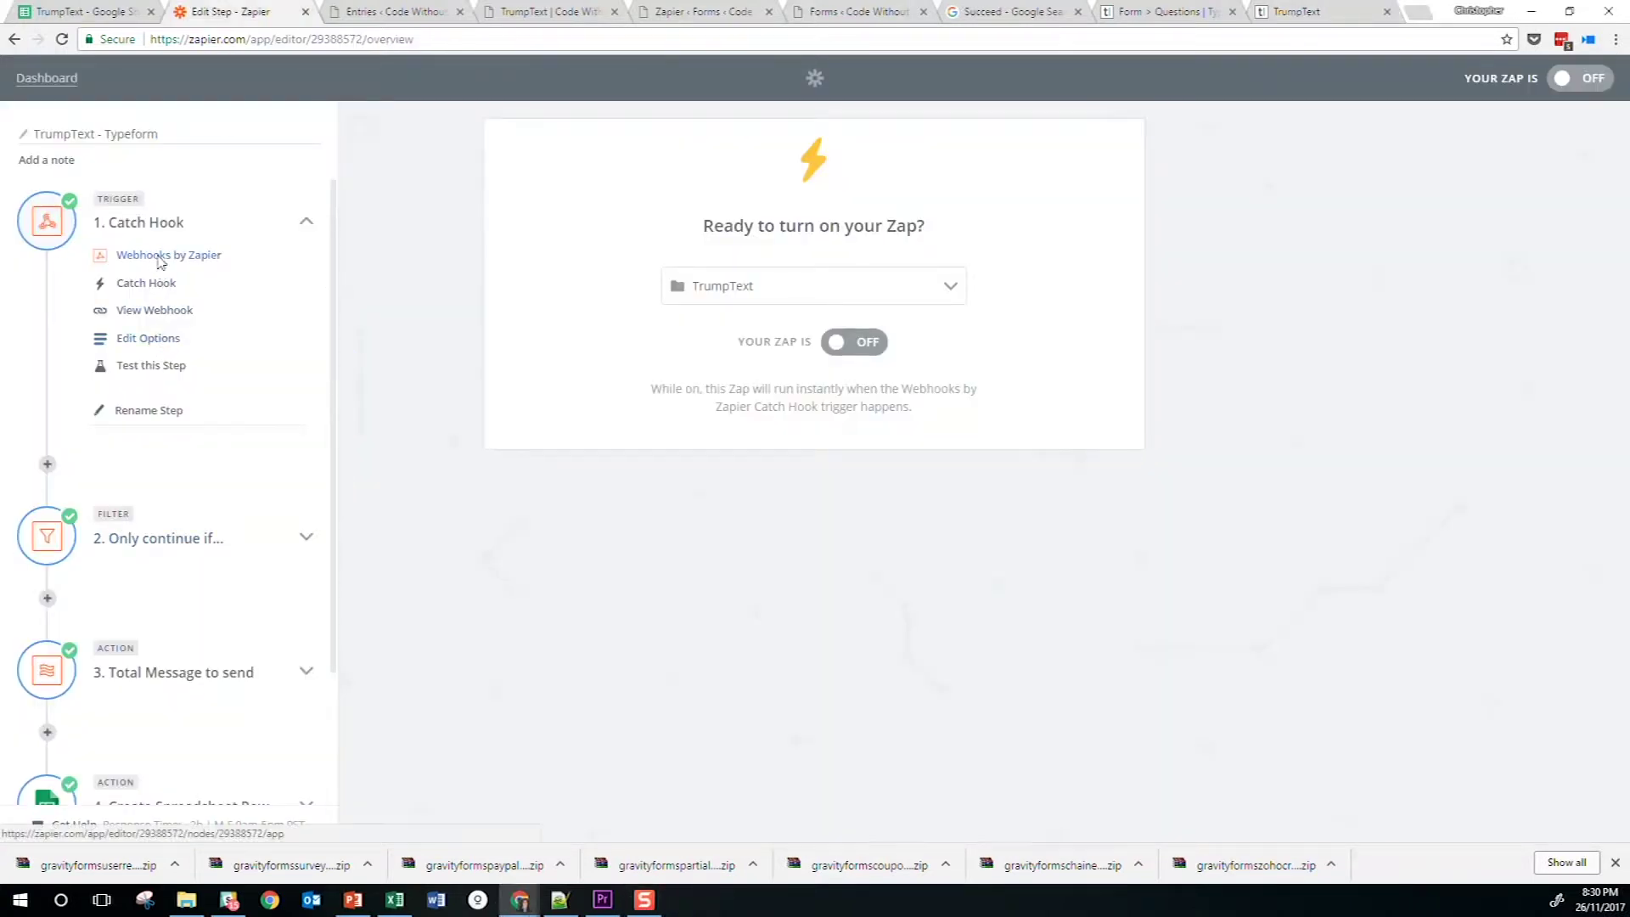
In the Zapier editor, change the Zap's trigger to Typeform New Entry using the Thatstartup Company Typeform account
left_click(163, 255)
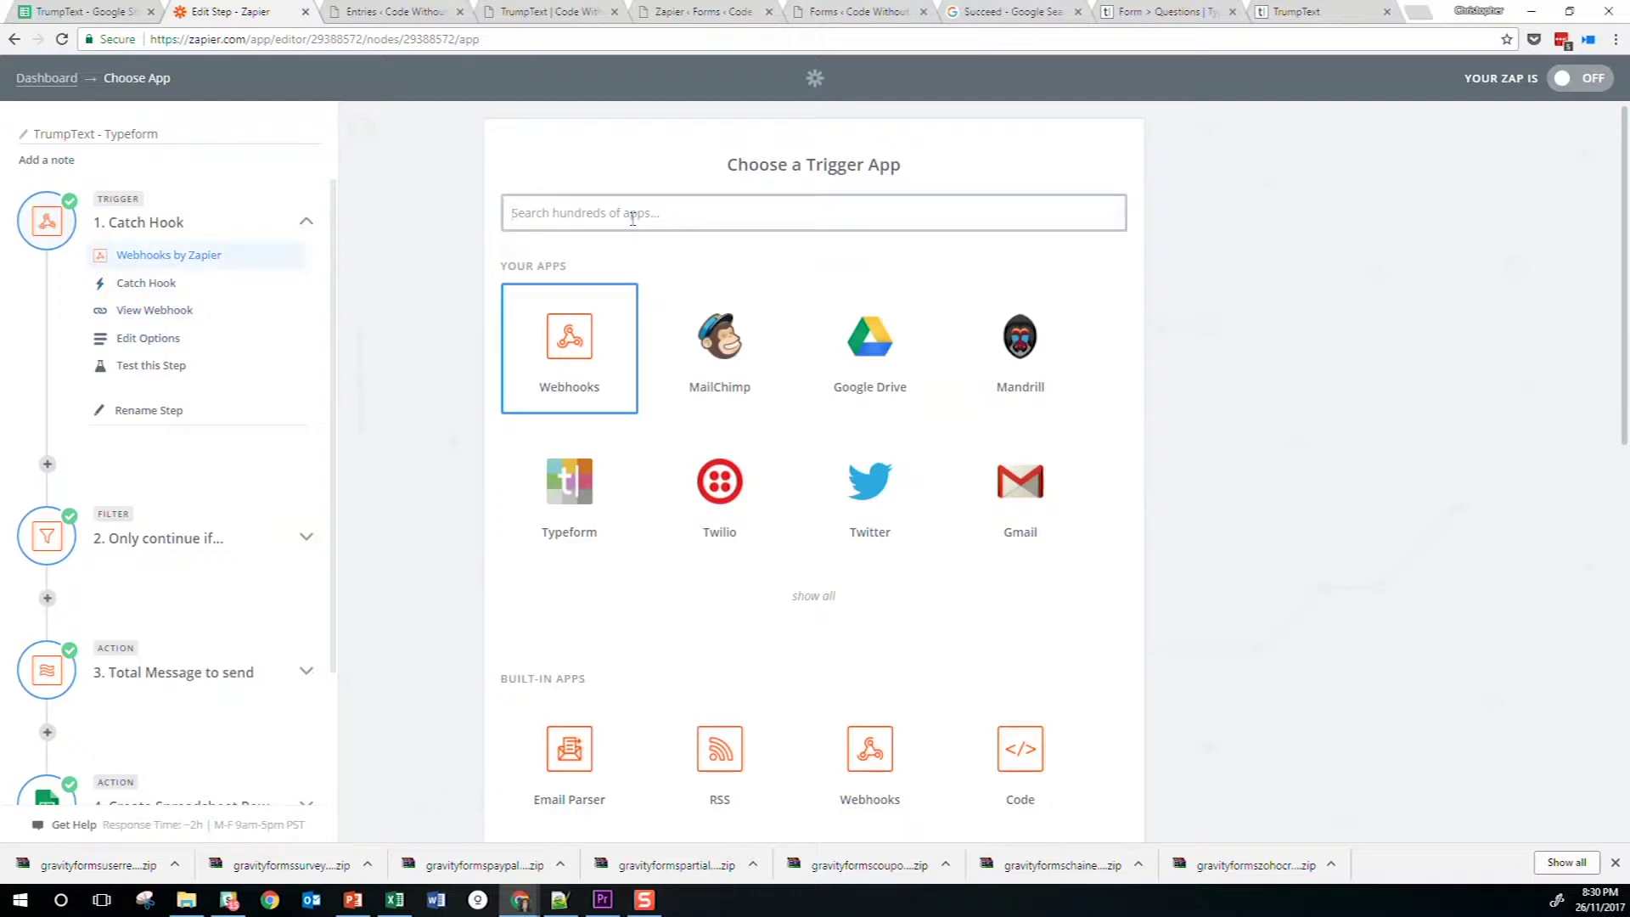
left_click(562, 449)
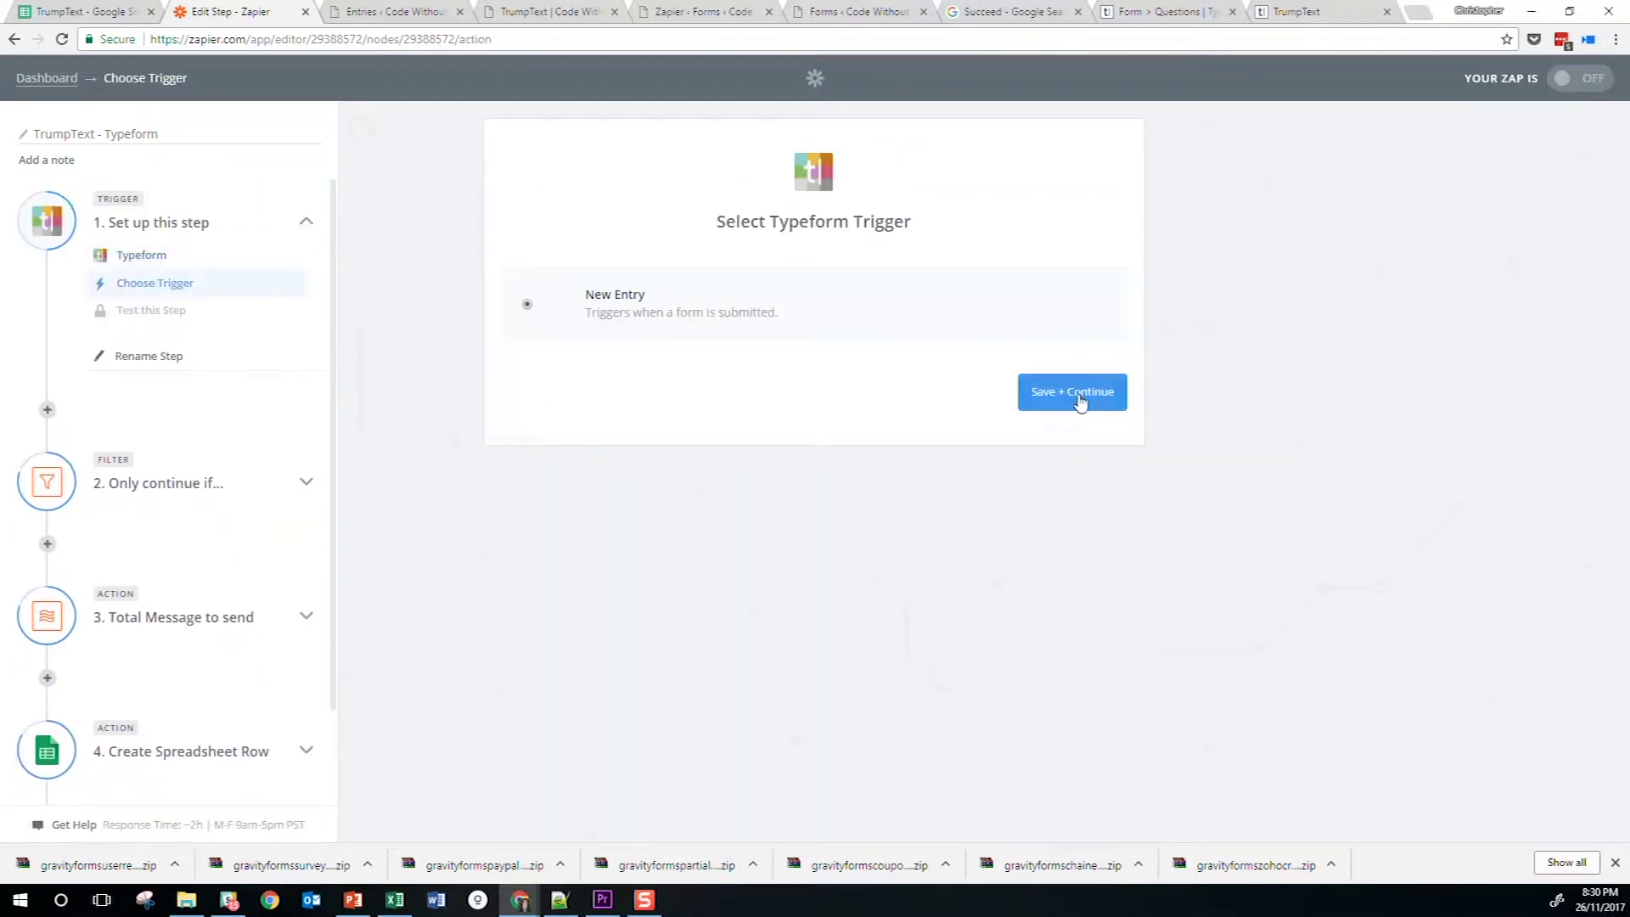
left_click(1081, 400)
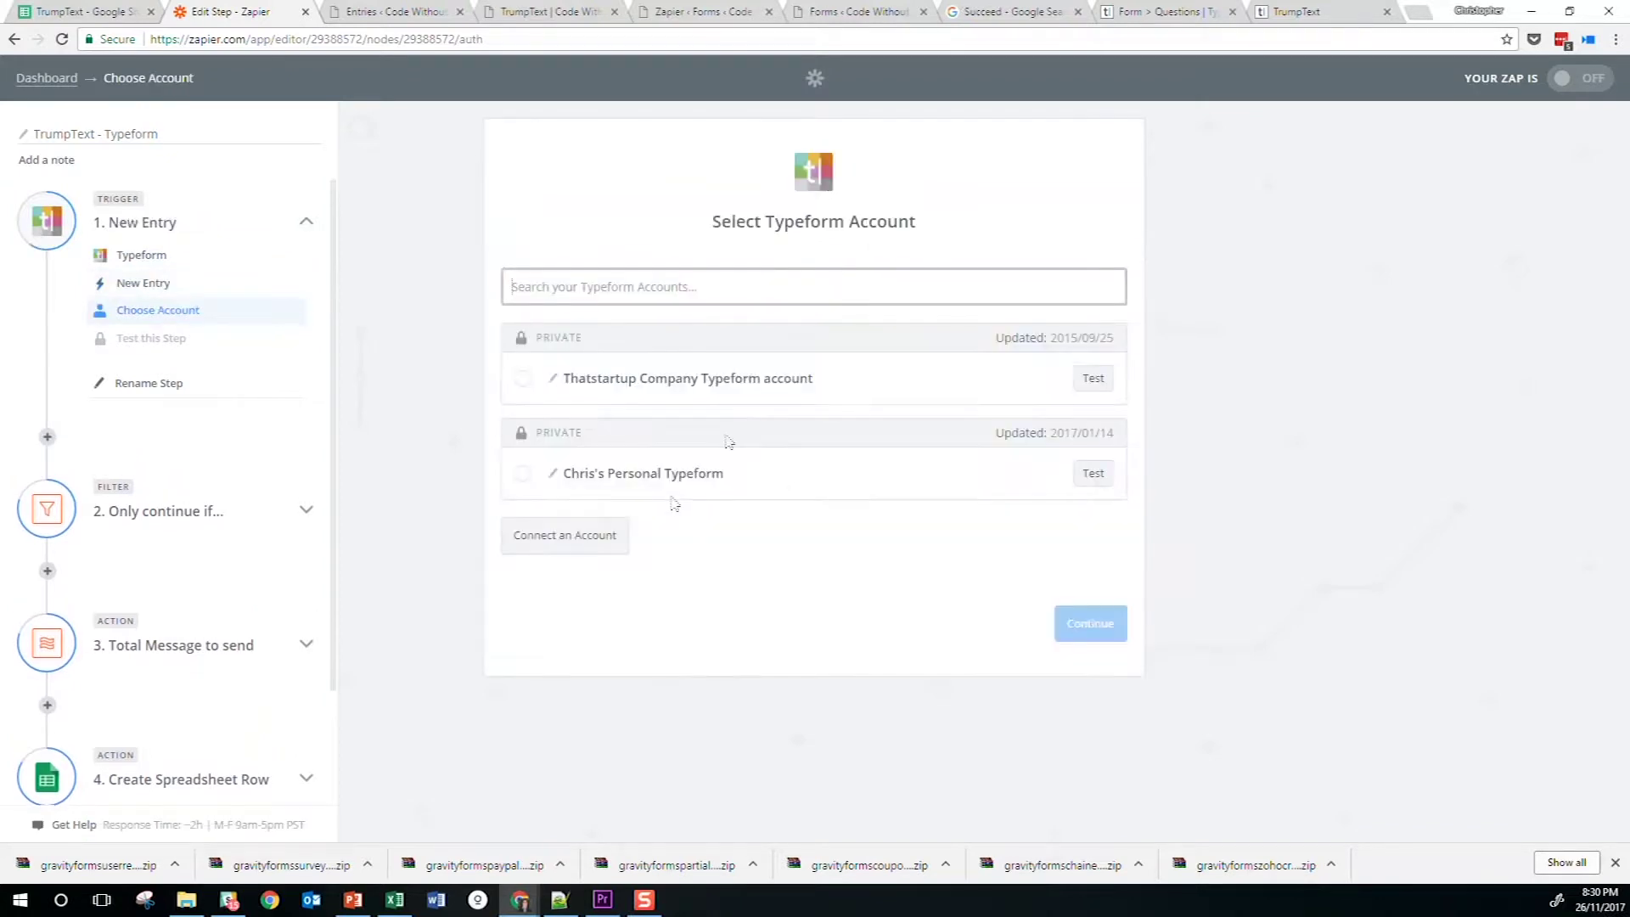
left_click(743, 376)
left_click(1074, 633)
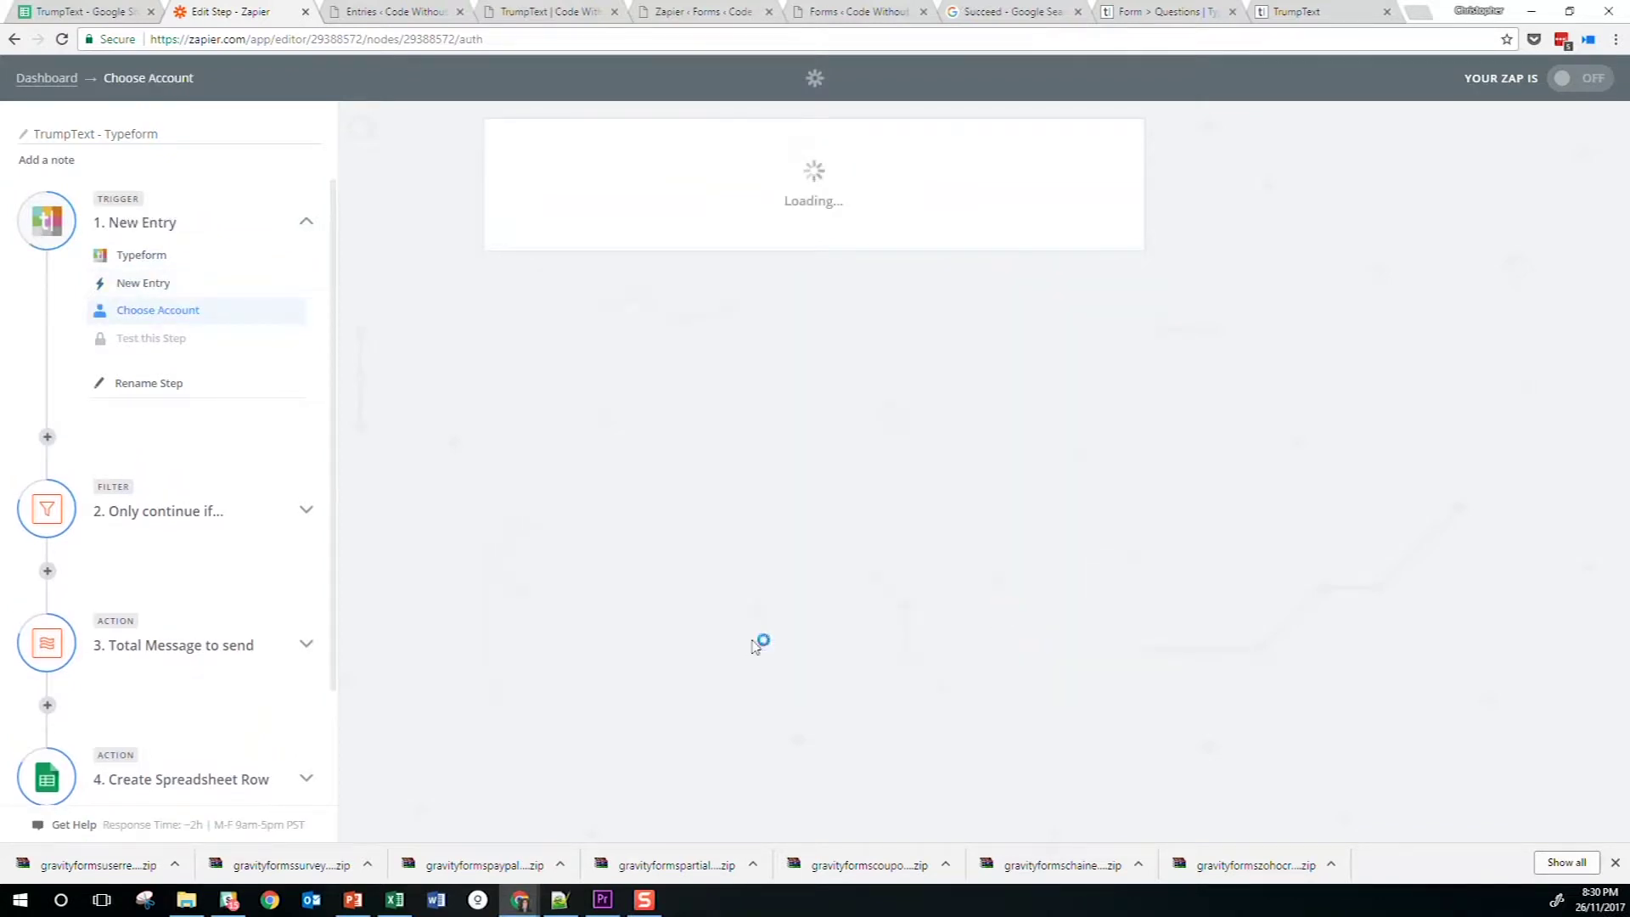
Set the Typeform trigger's form to TrumpText and test the trigger step
left_click(788, 311)
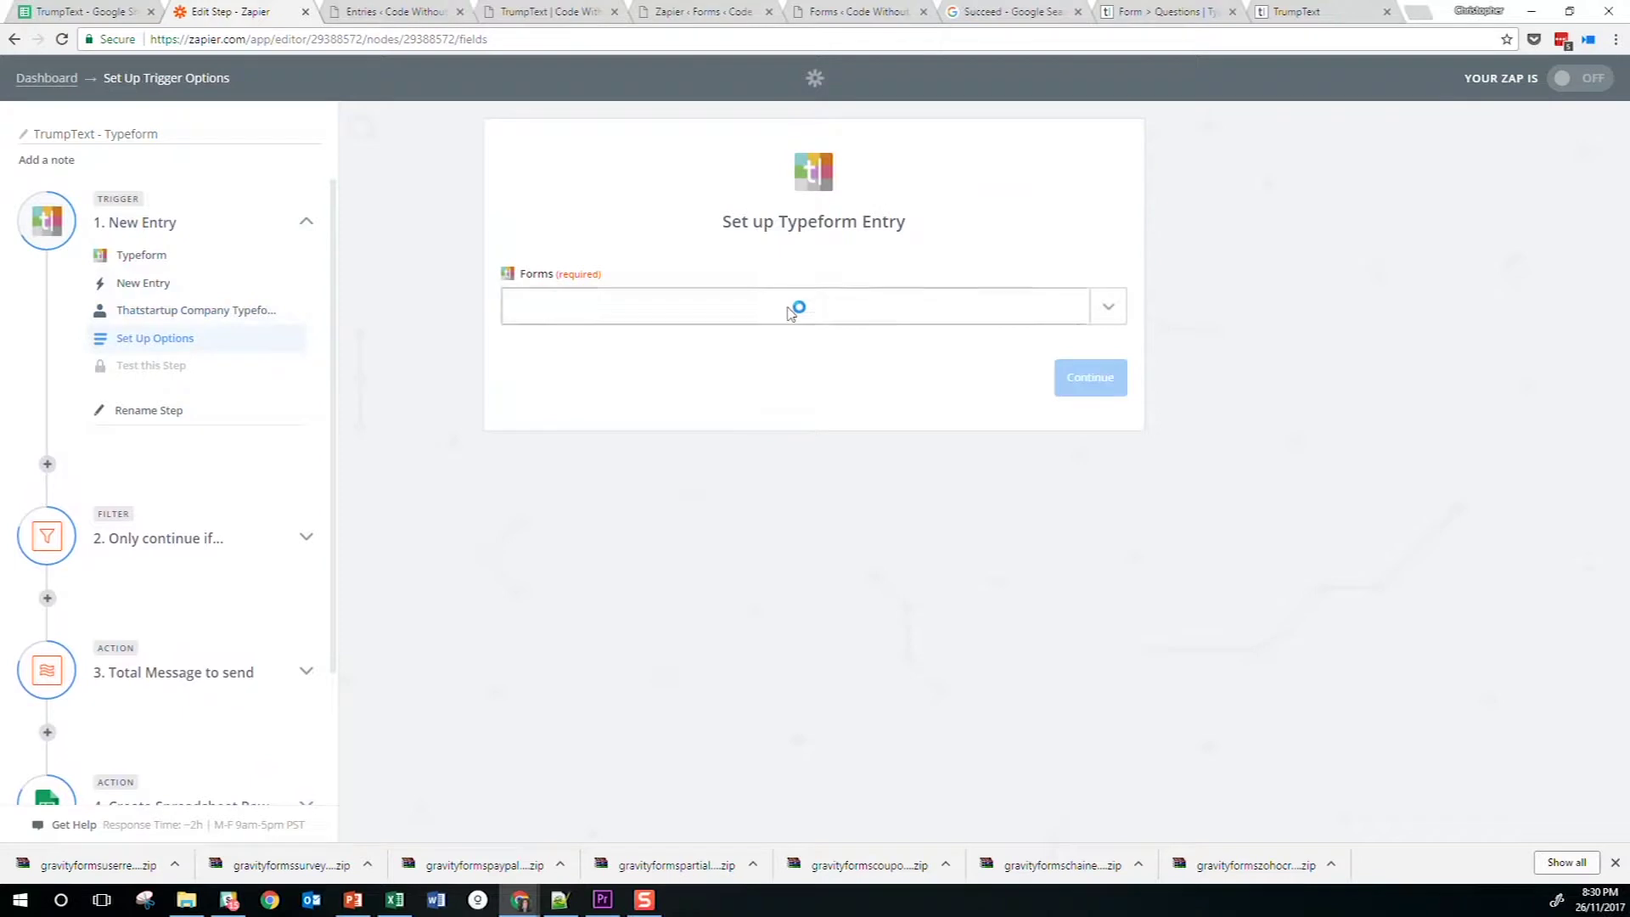
left_click(716, 373)
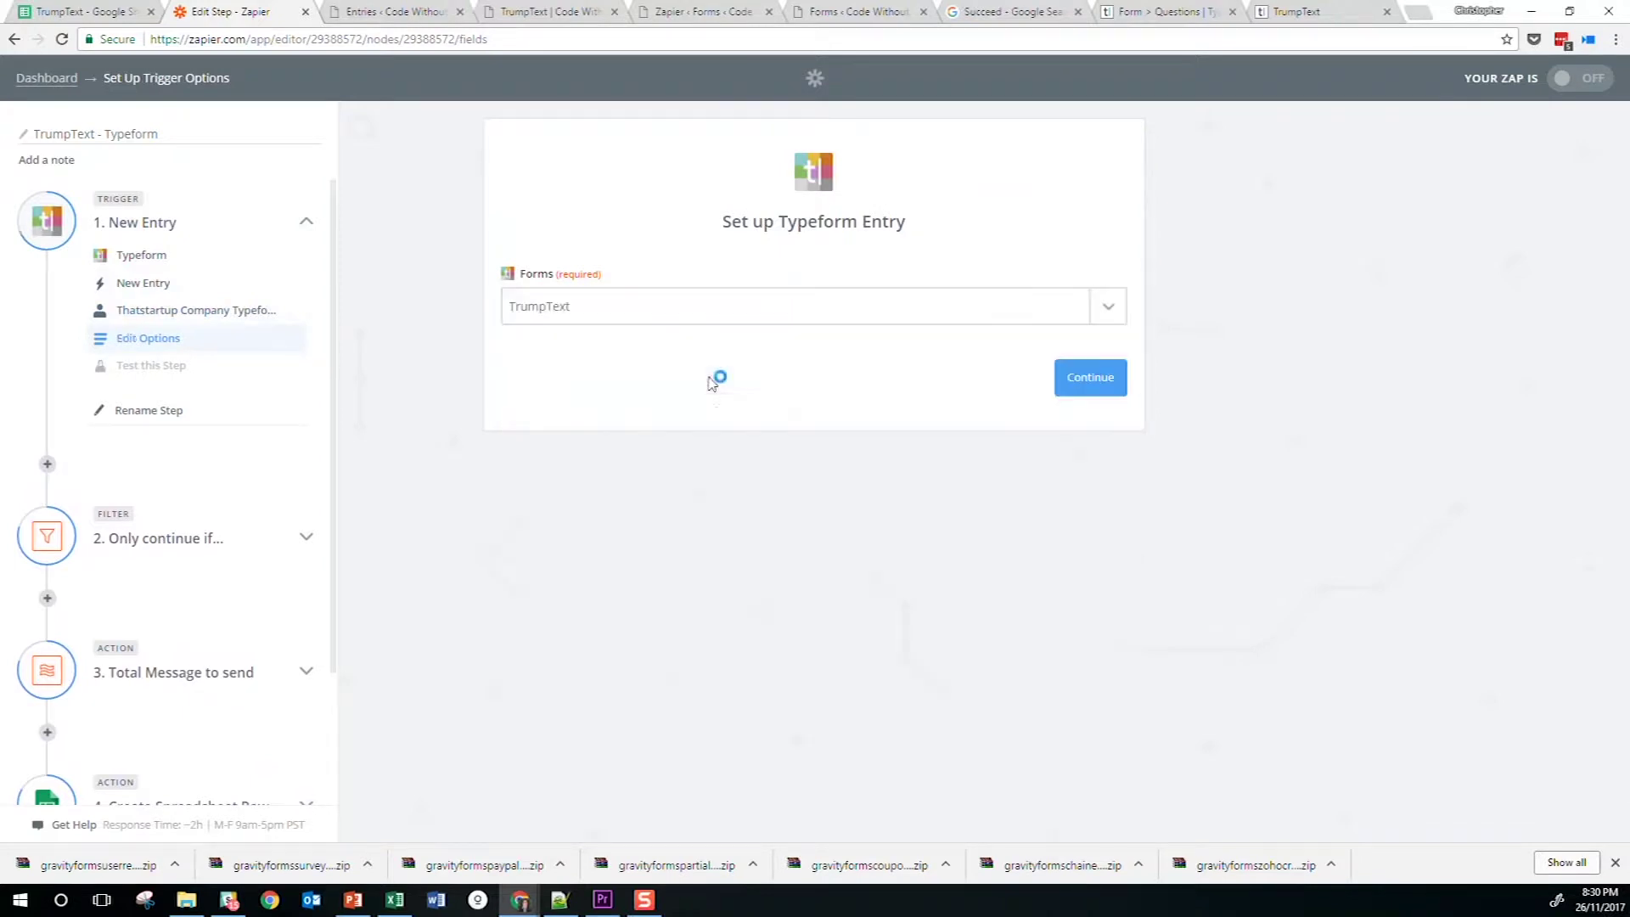
left_click(1064, 384)
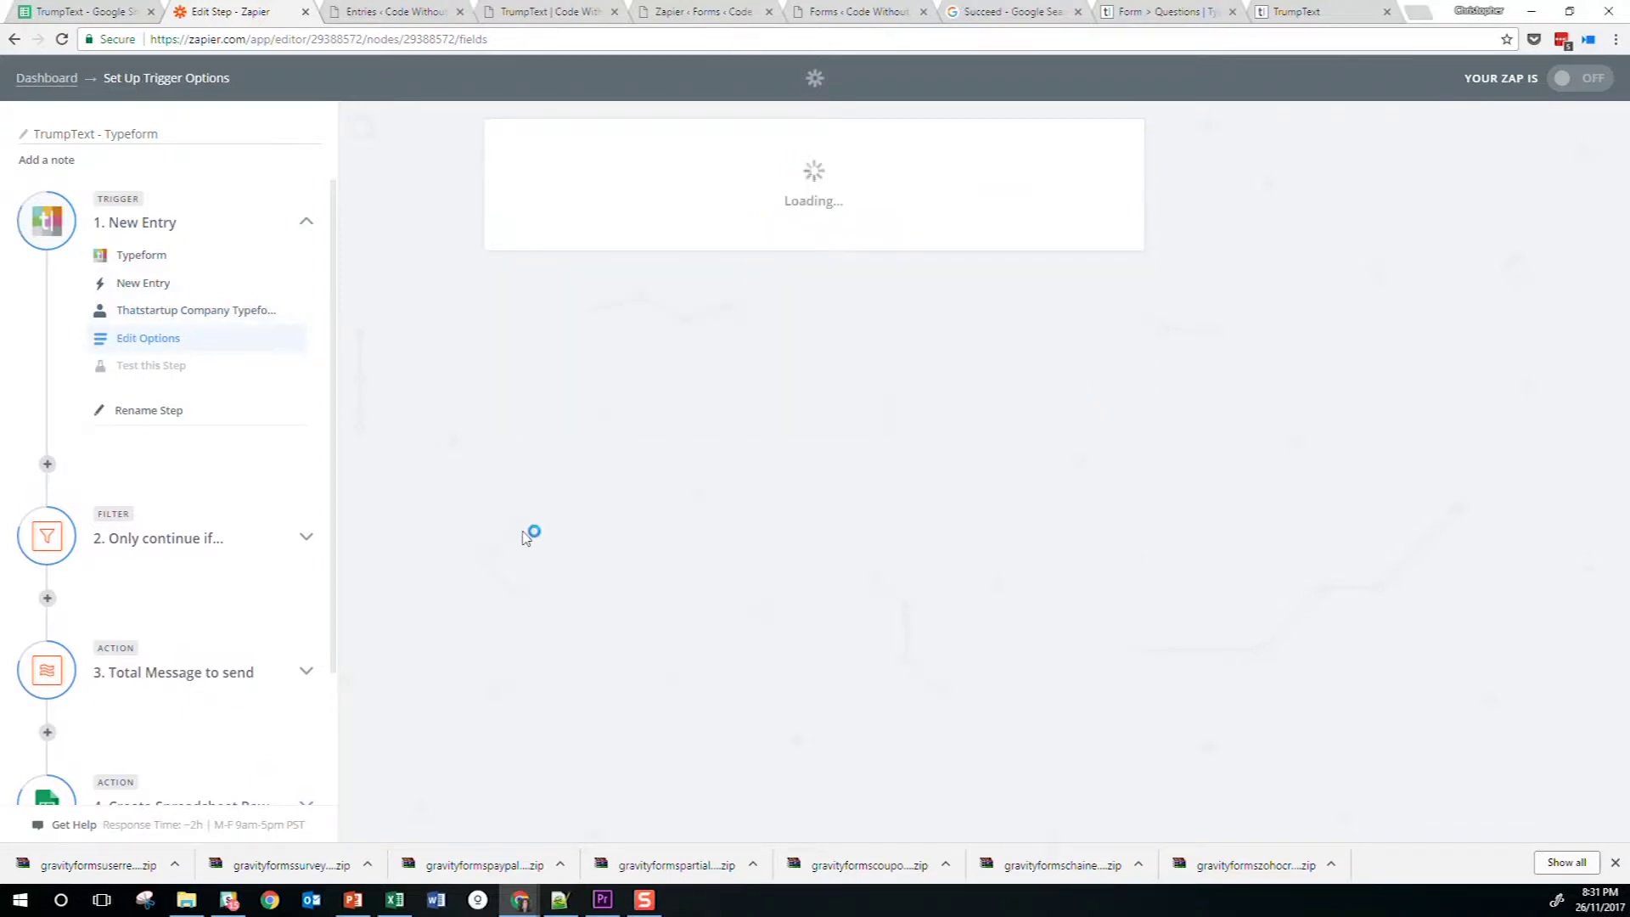
left_click(1022, 561)
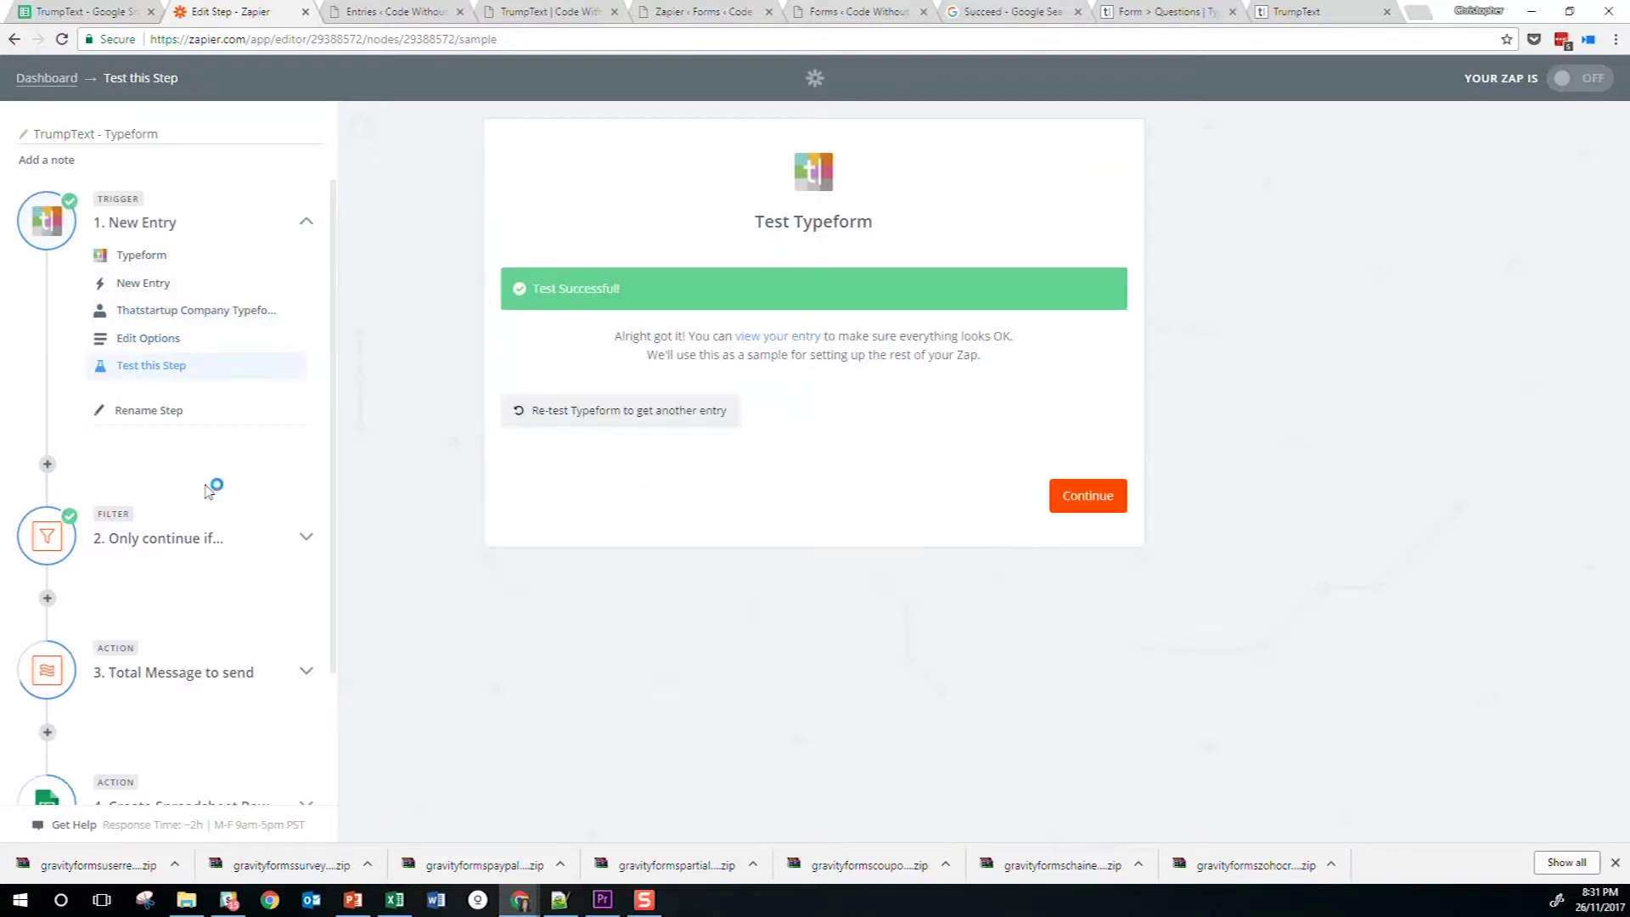
Change the Only continue if filter to a single condition requiring that Your Email Exists
left_click(170, 541)
left_click(152, 629)
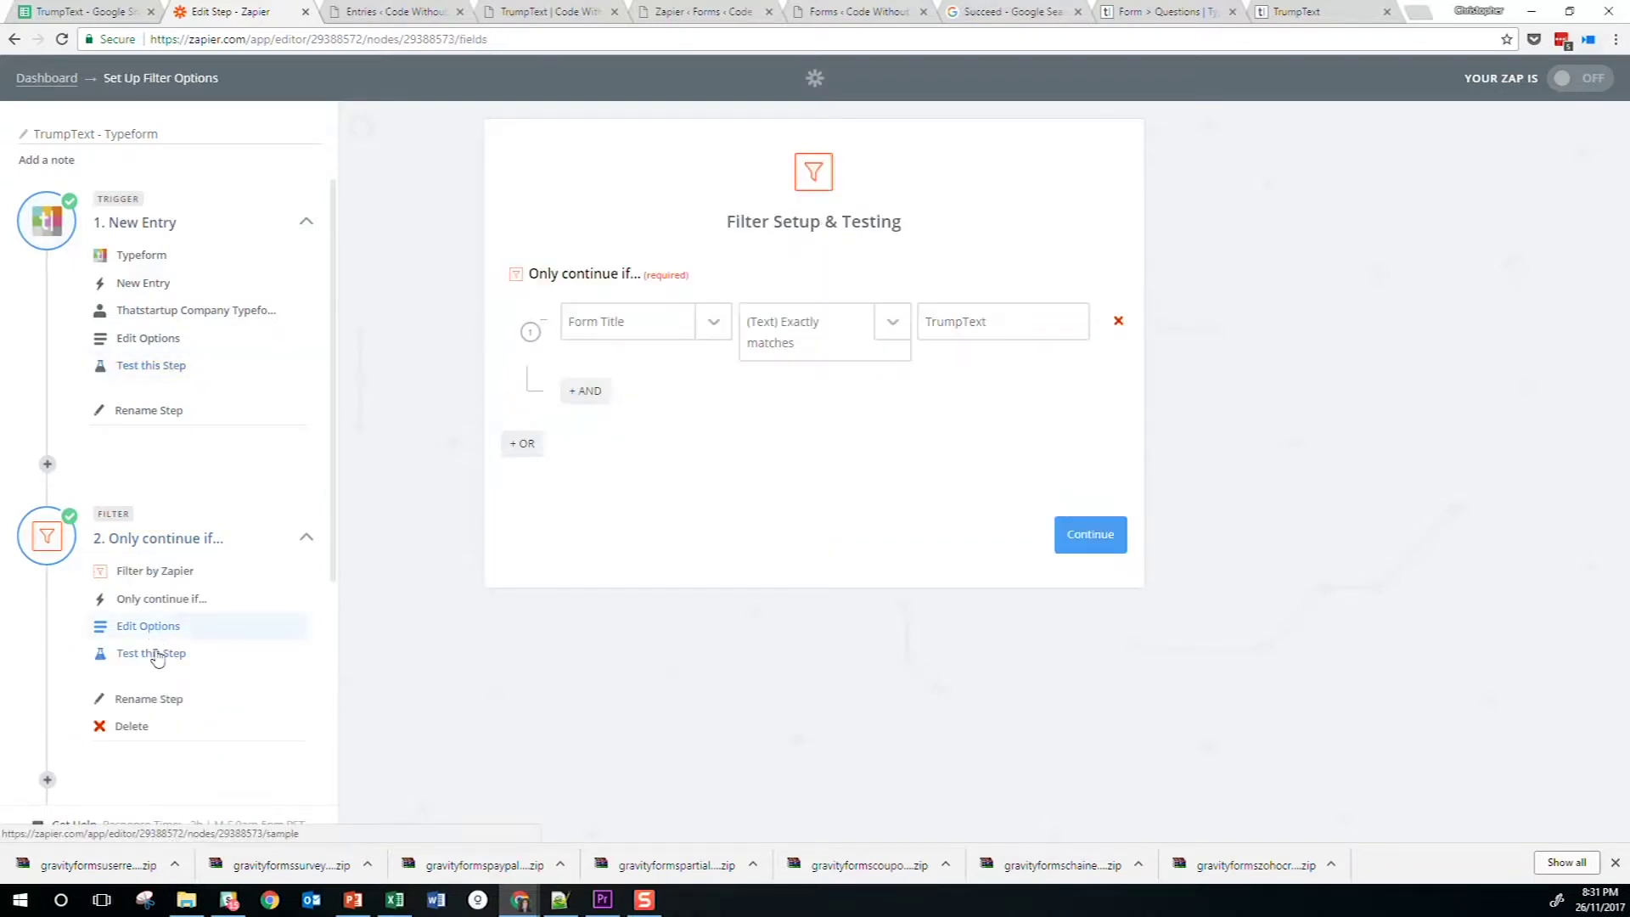
left_click(704, 321)
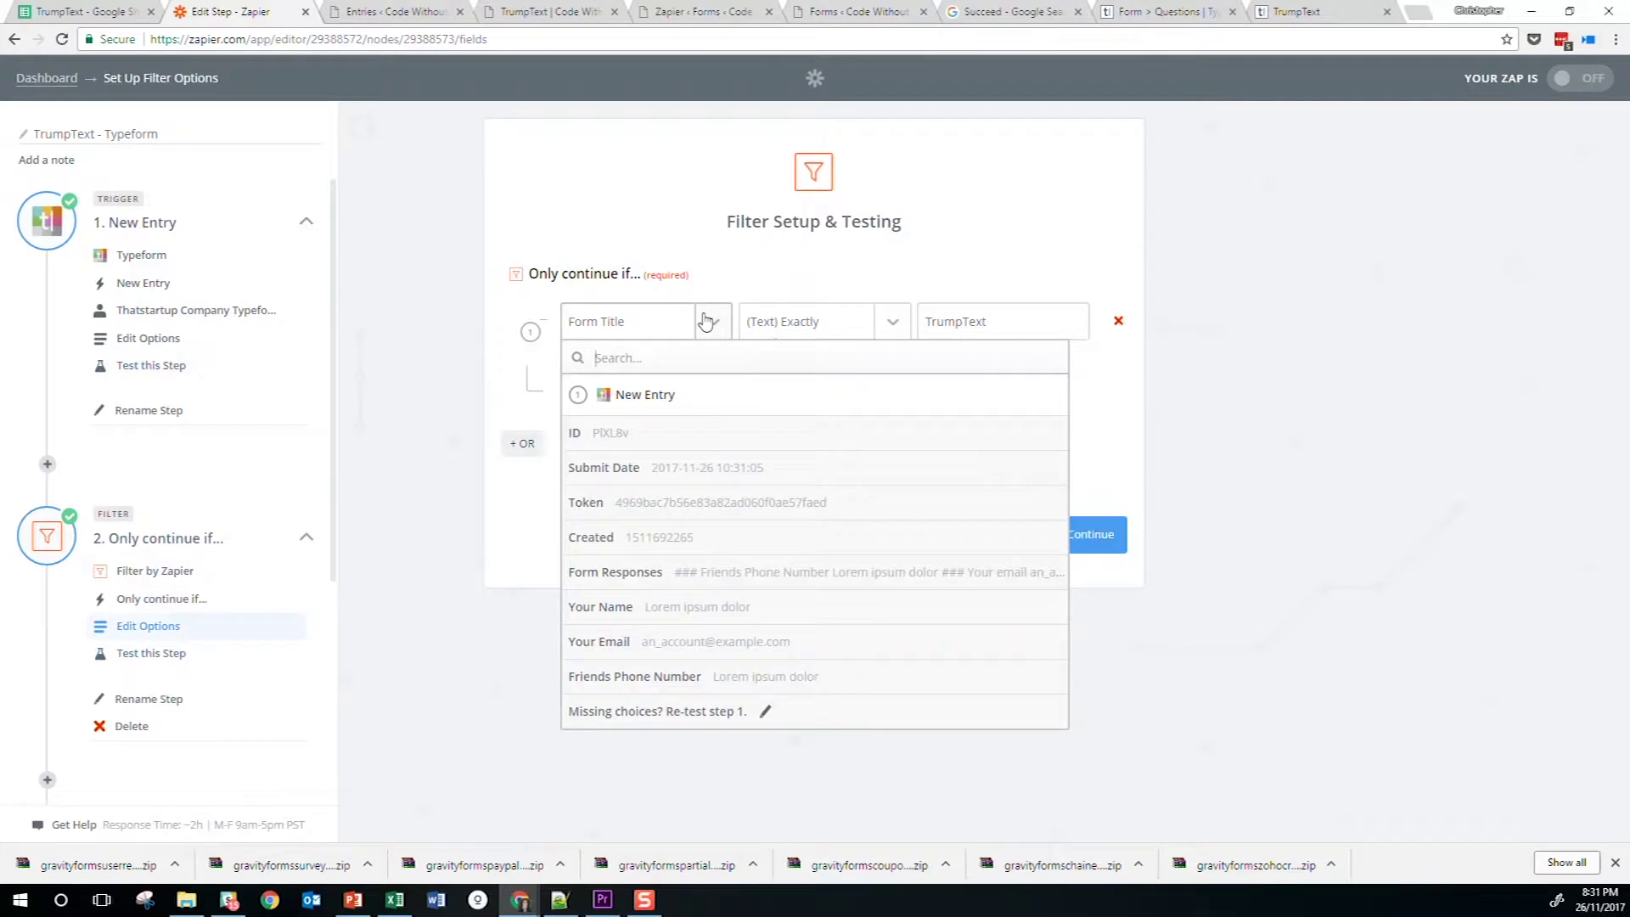
left_click(655, 641)
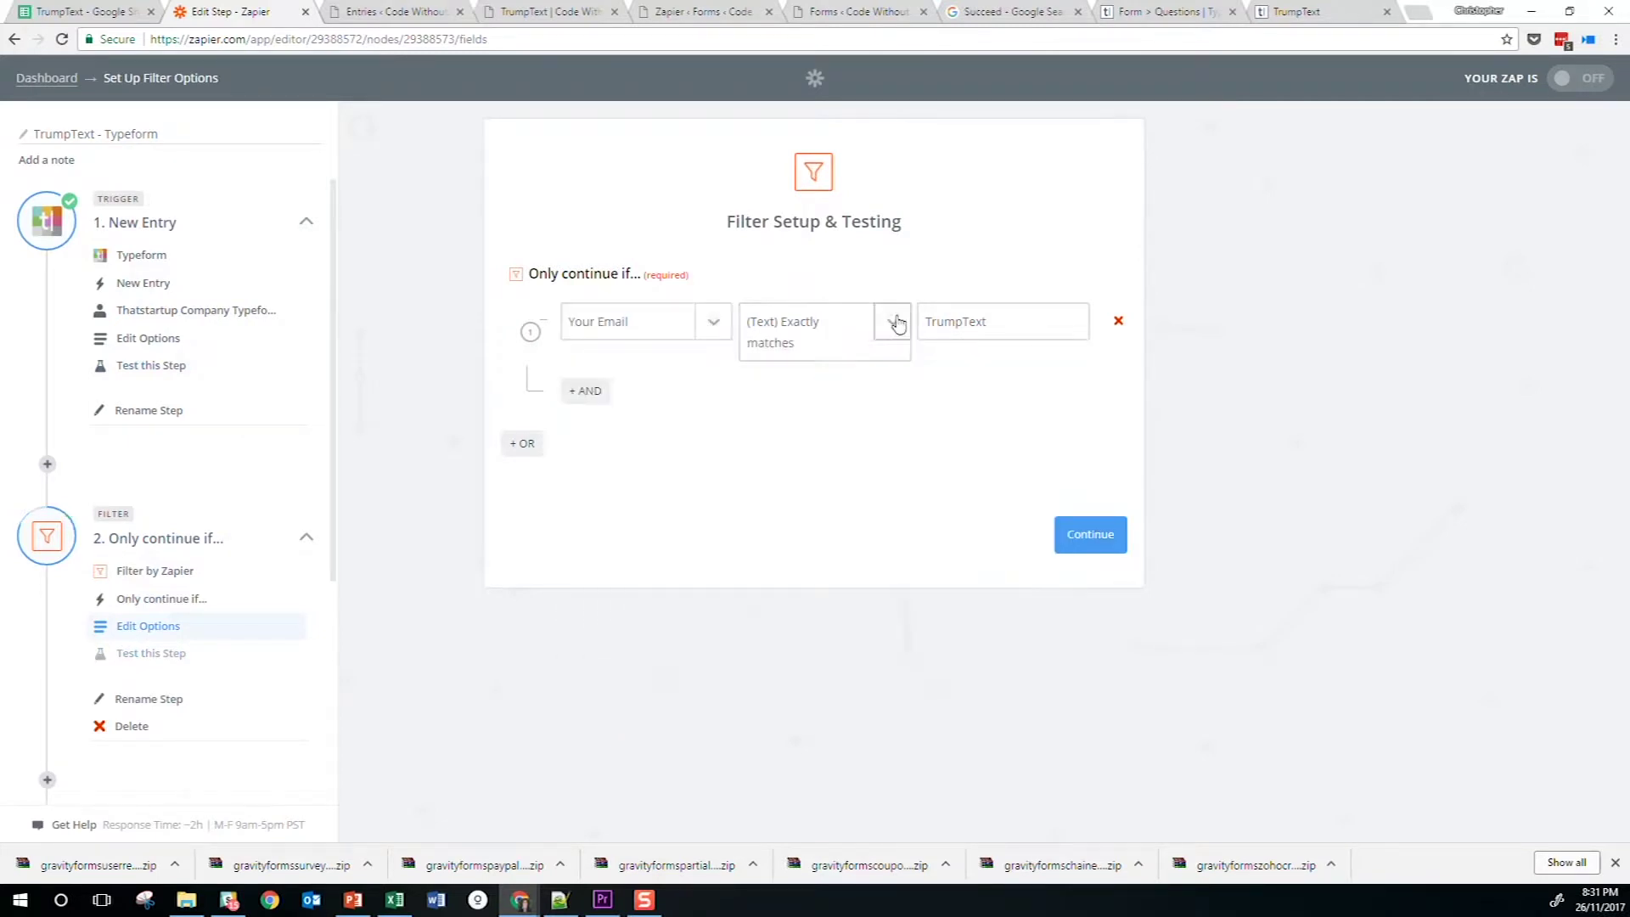
left_click(897, 325)
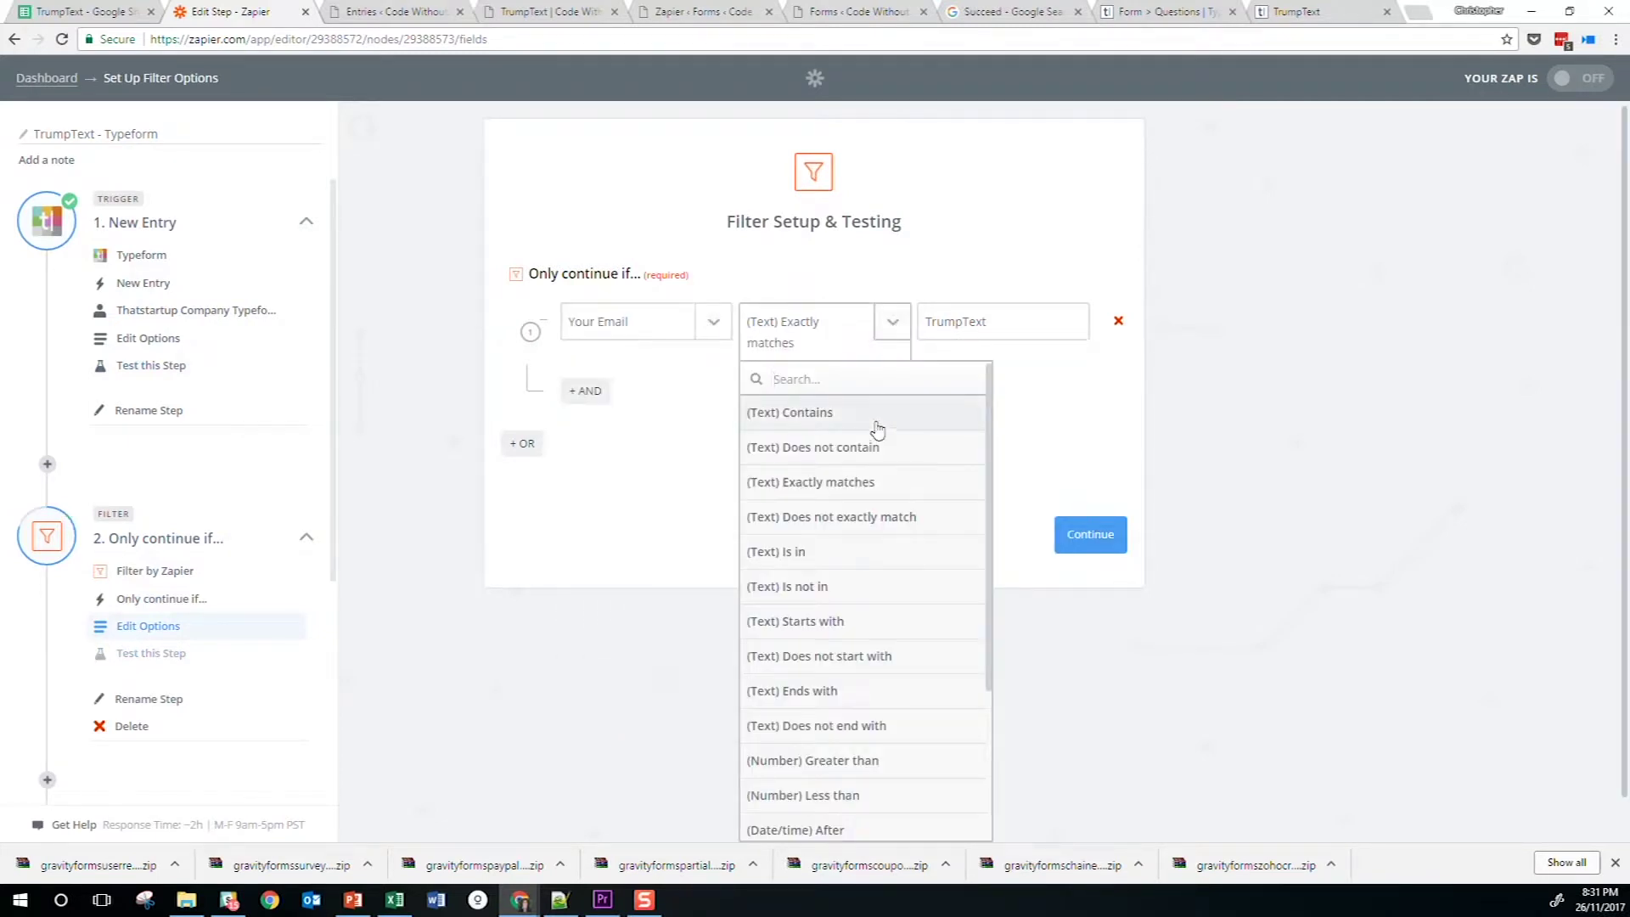
scroll(882, 550, "down", 3)
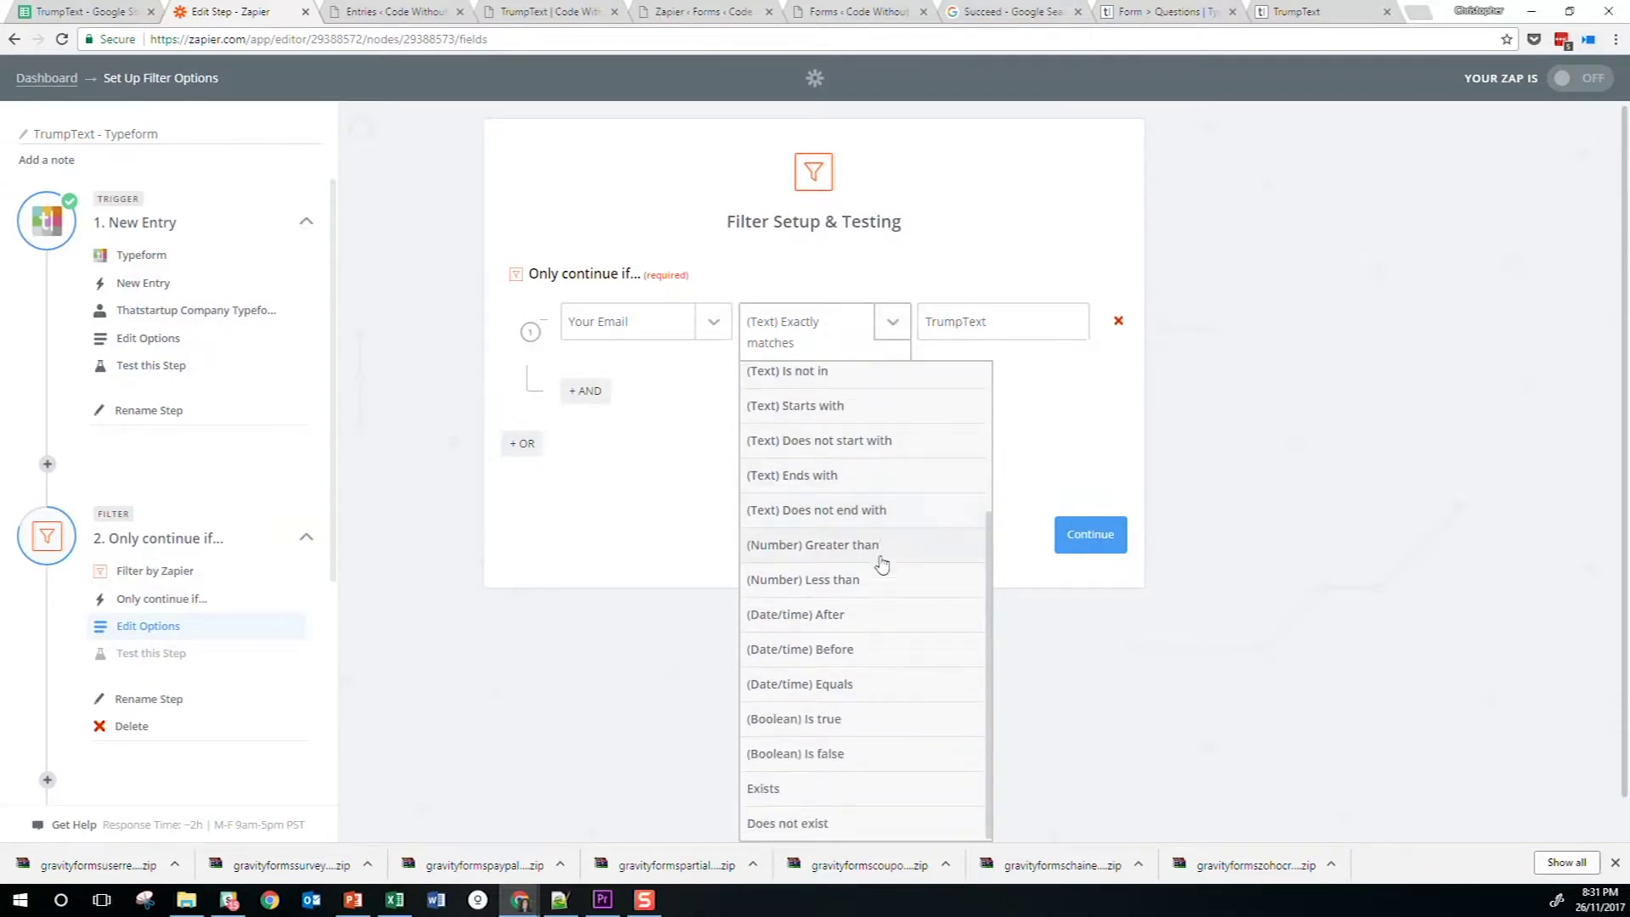
left_click(806, 786)
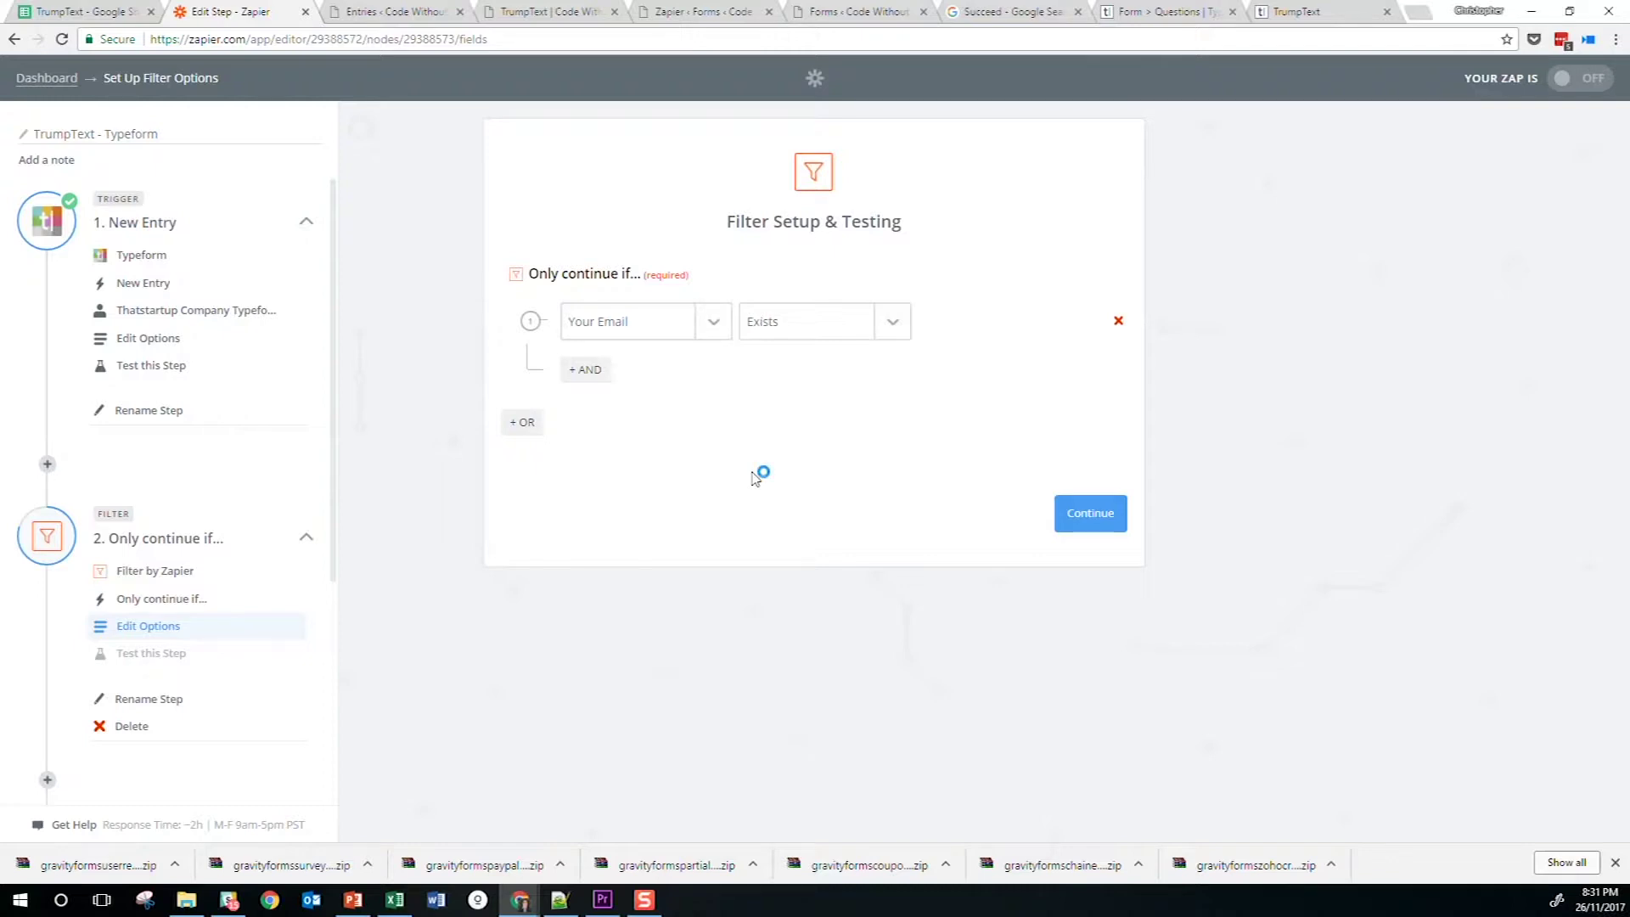
left_click(585, 370)
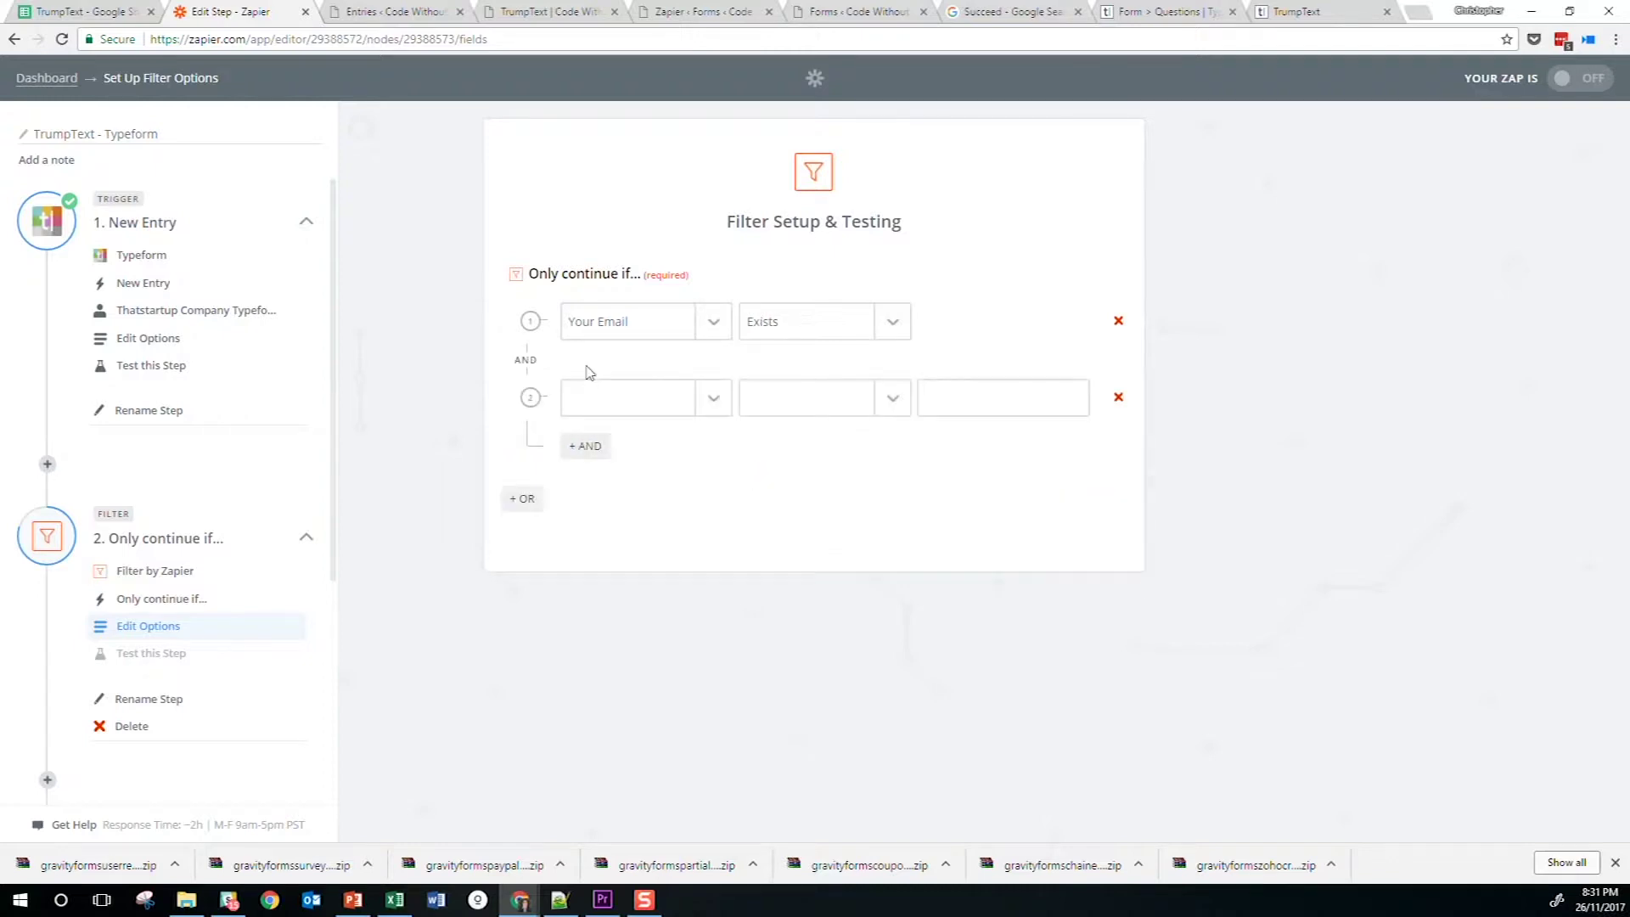
left_click(1116, 399)
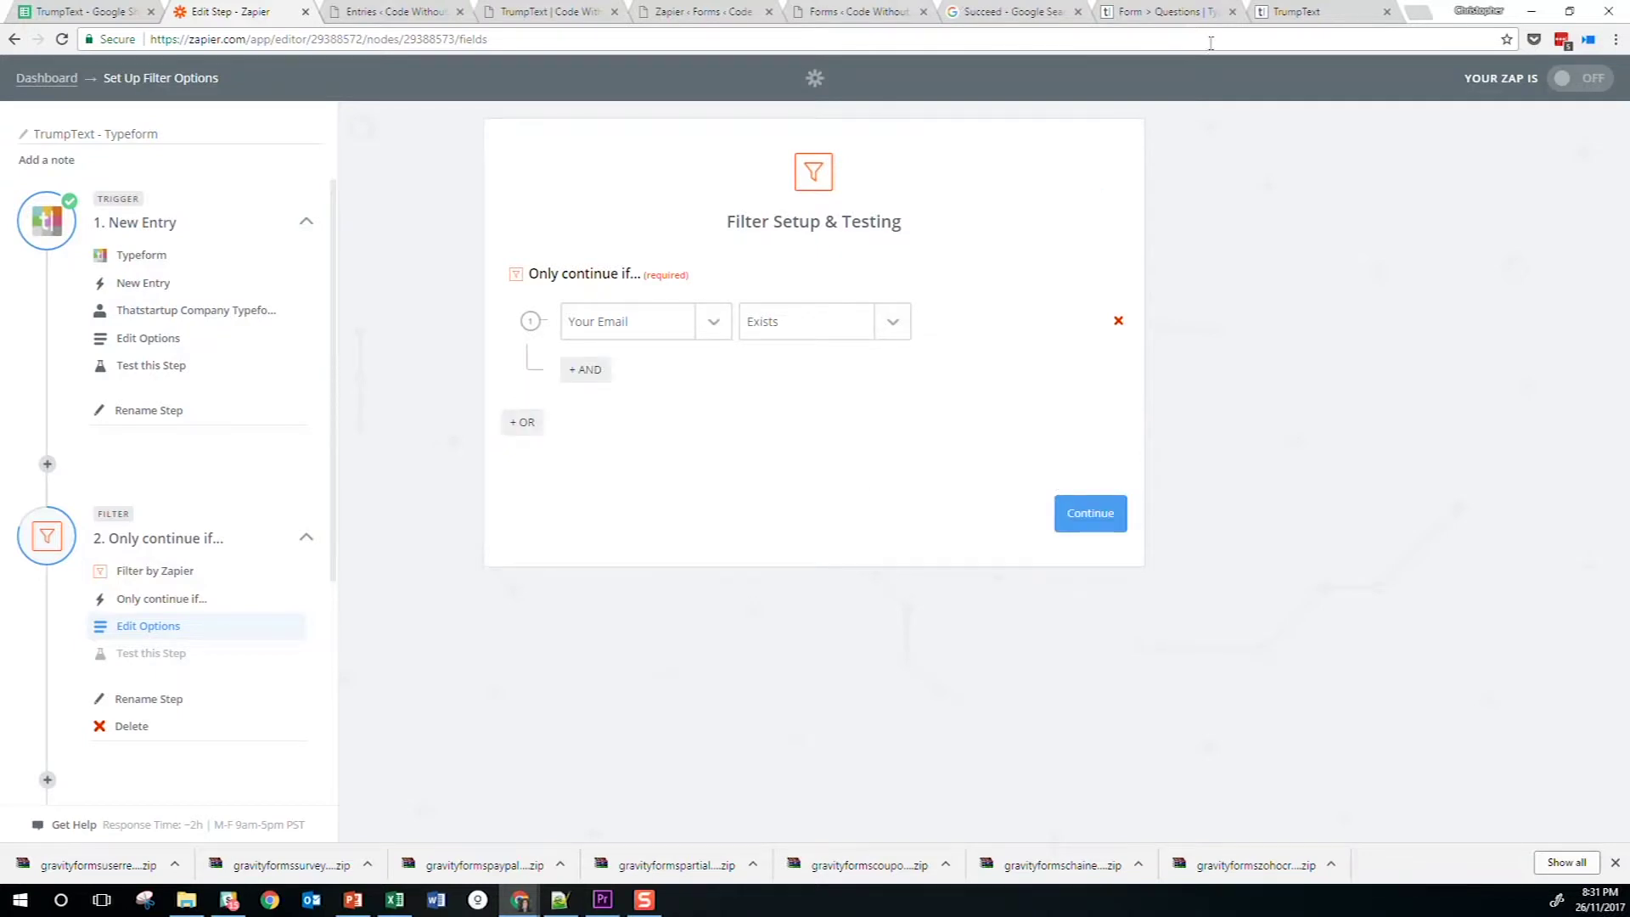
Check the required questions in the live TrumpText form and in its Typeform builder
left_click(1294, 12)
scroll(602, 441, "down", 2)
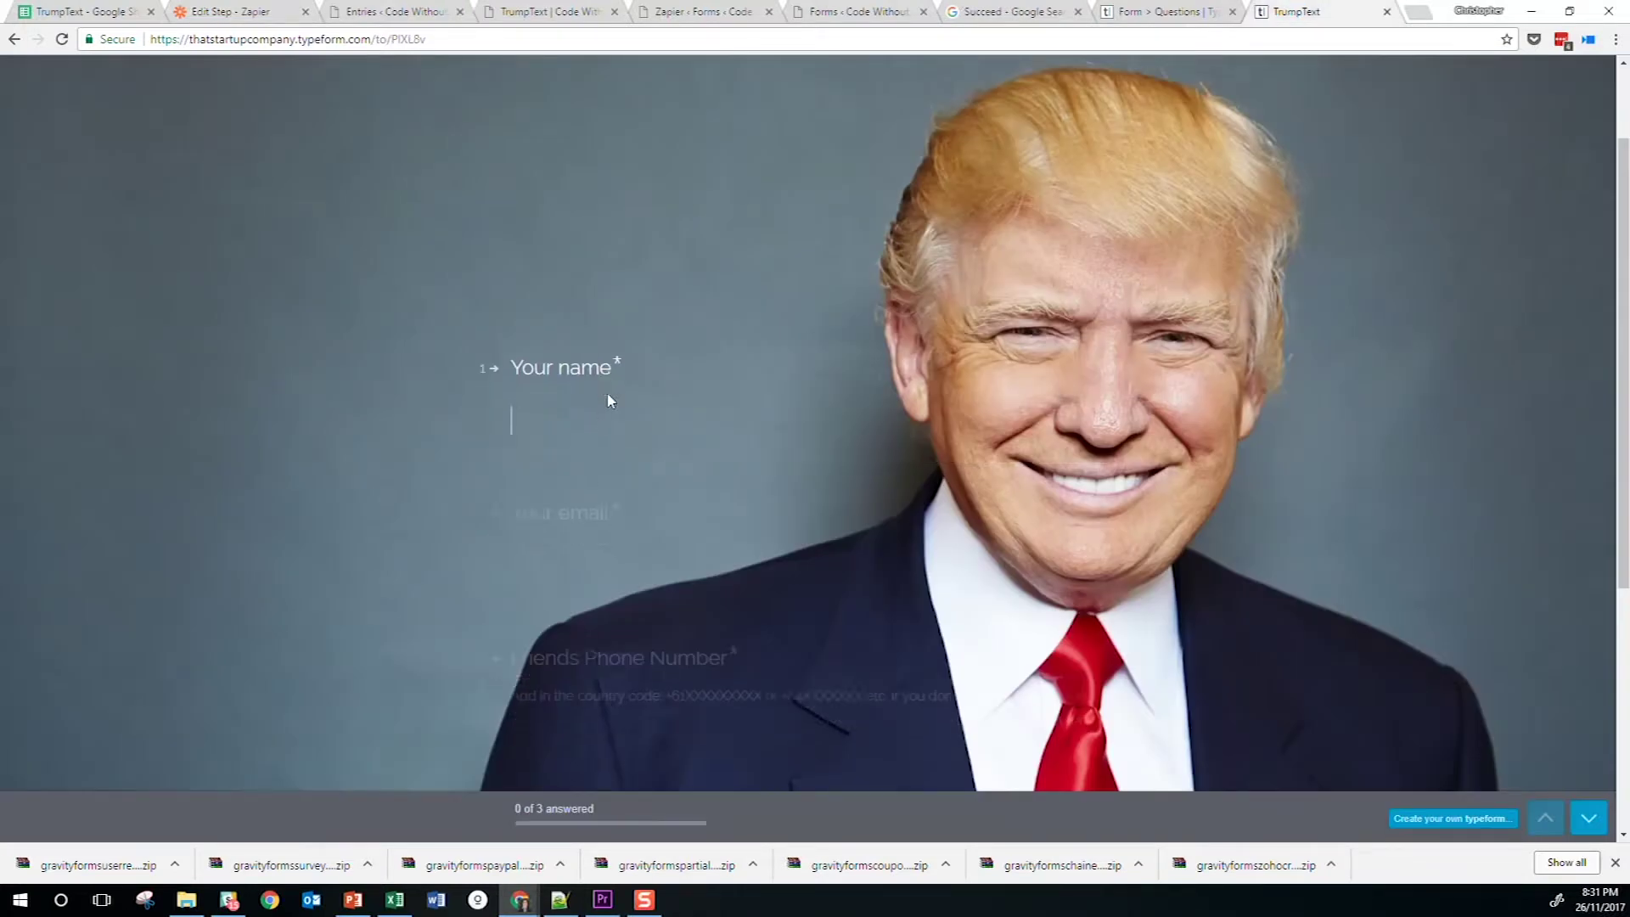
scroll(618, 371, "up", 2)
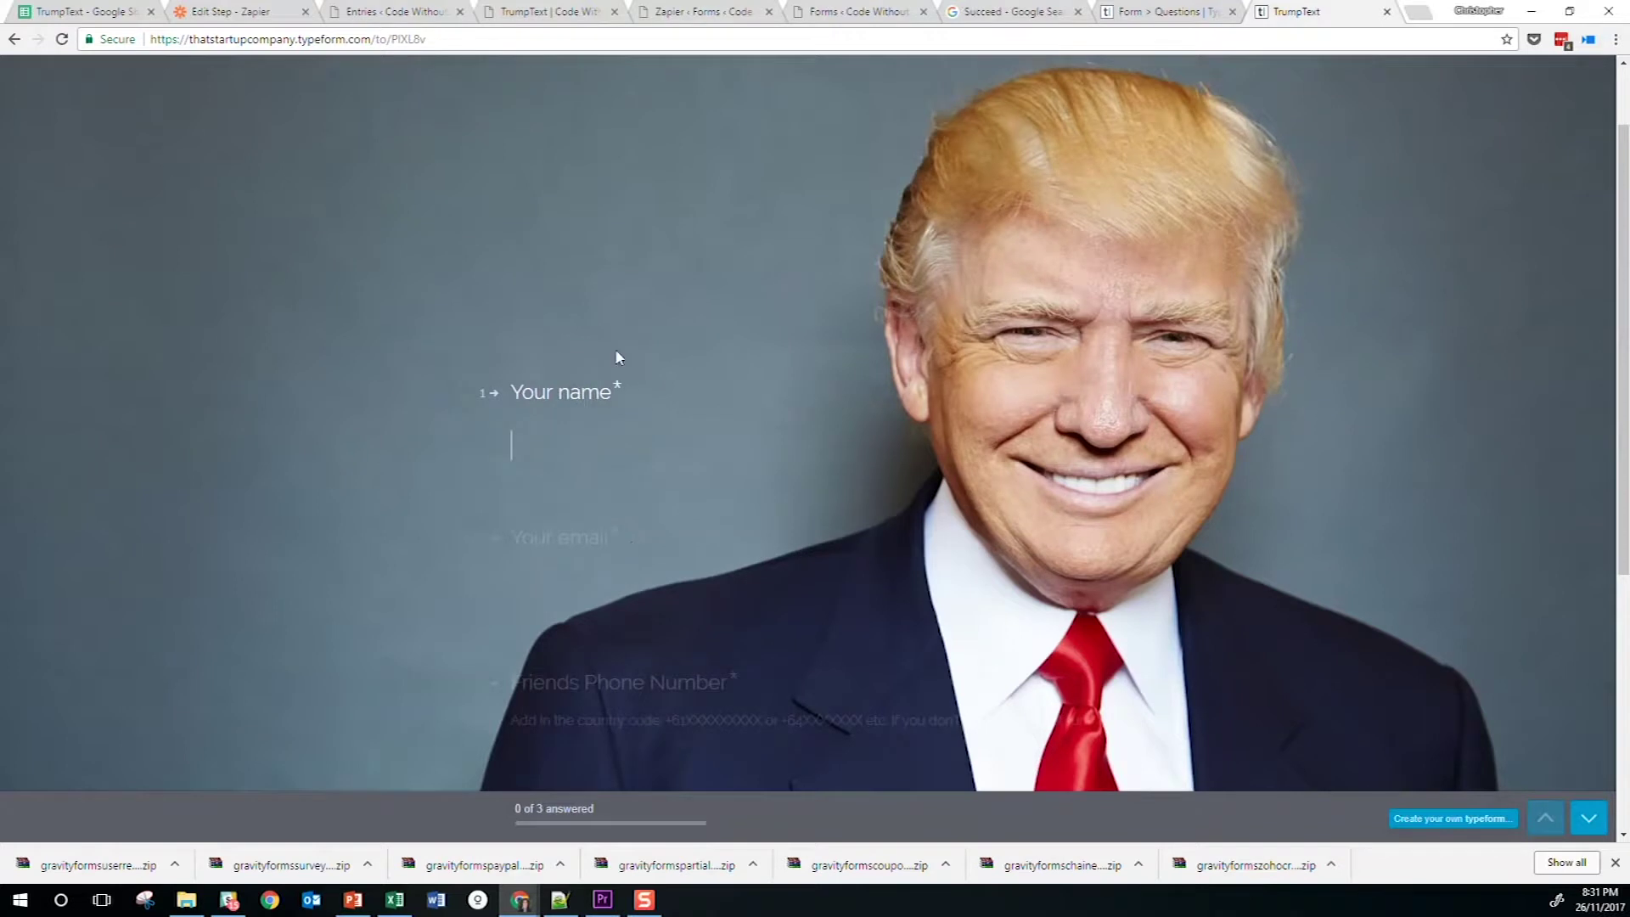
scroll(645, 425, "down", 4)
left_click(1141, 17)
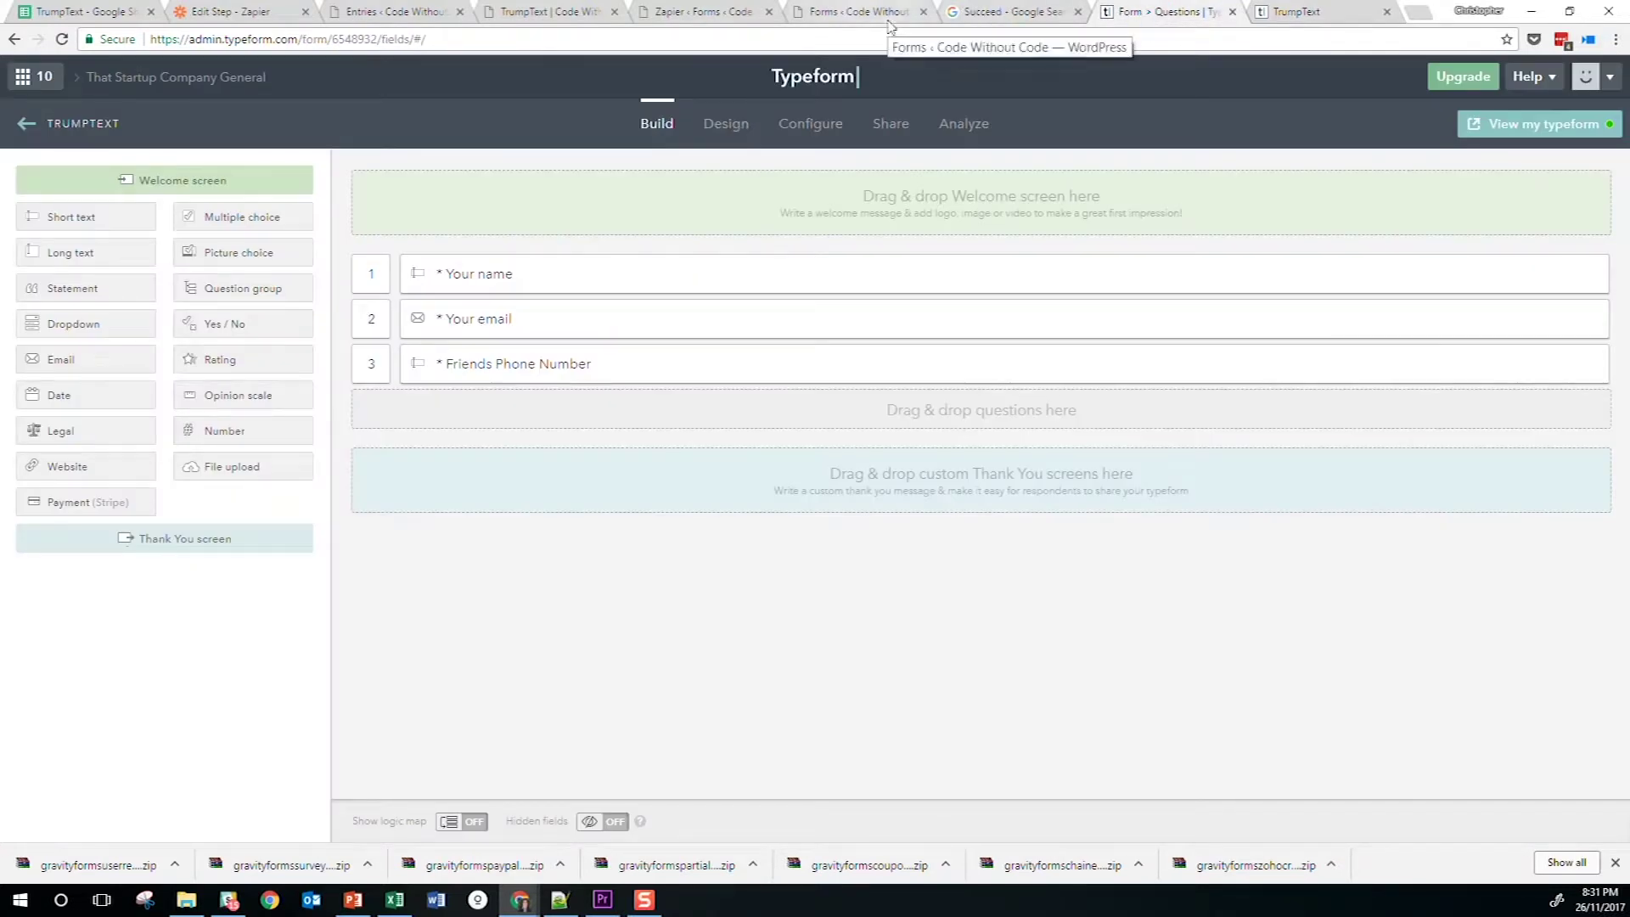
Return to the Zapier editor, save the filter options and skip the filter test
left_click(234, 20)
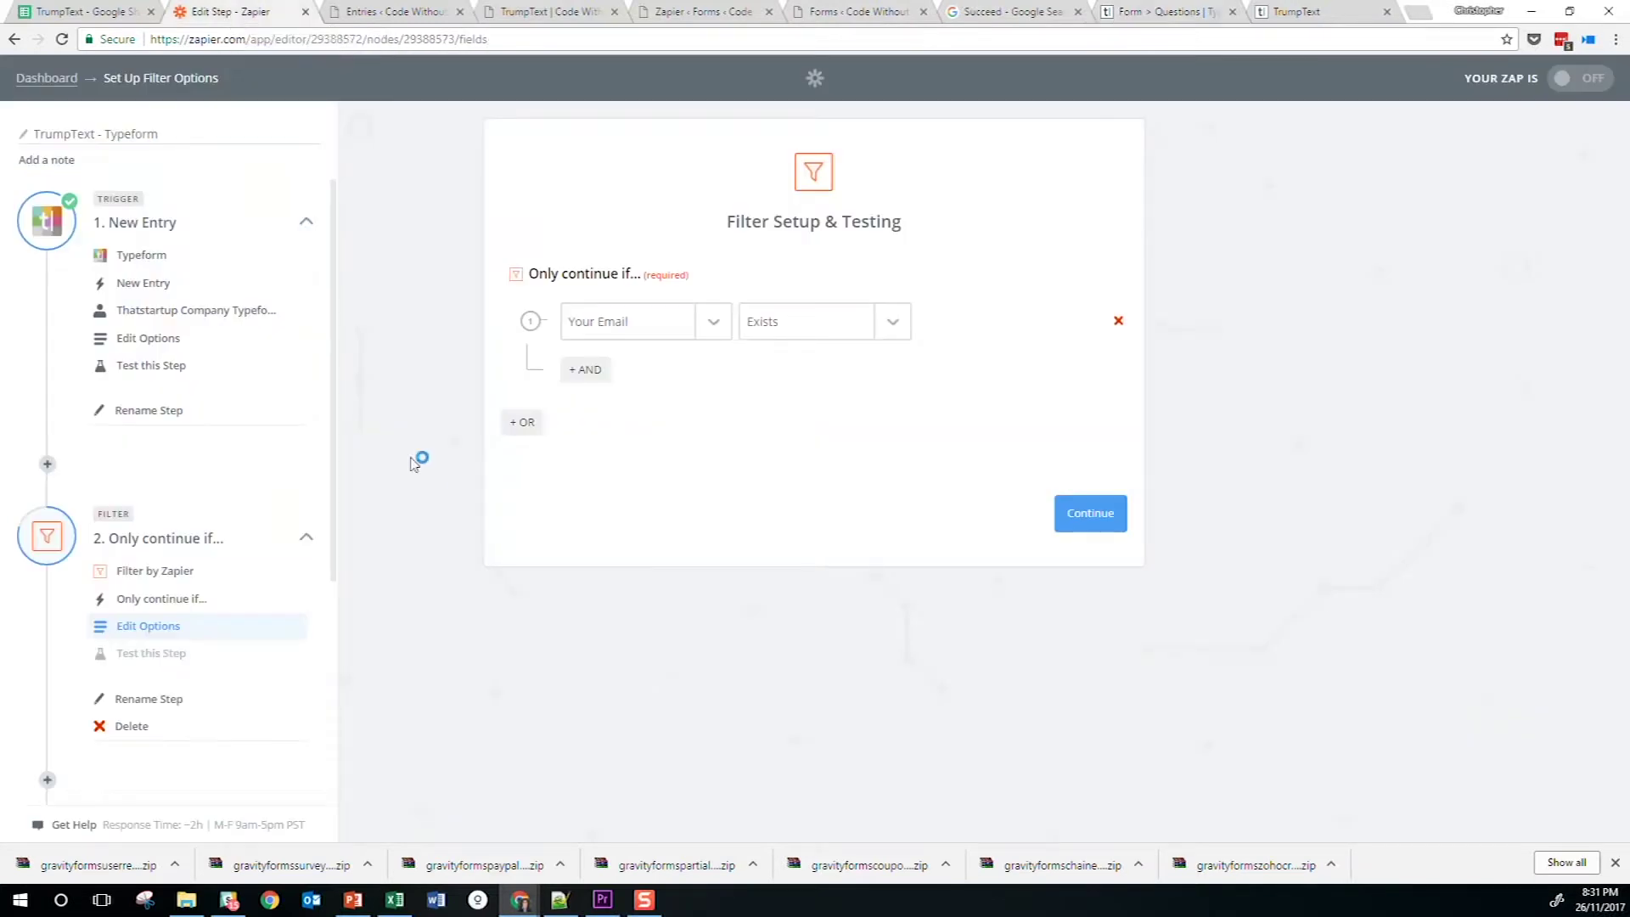
scroll(178, 628, "down", 3)
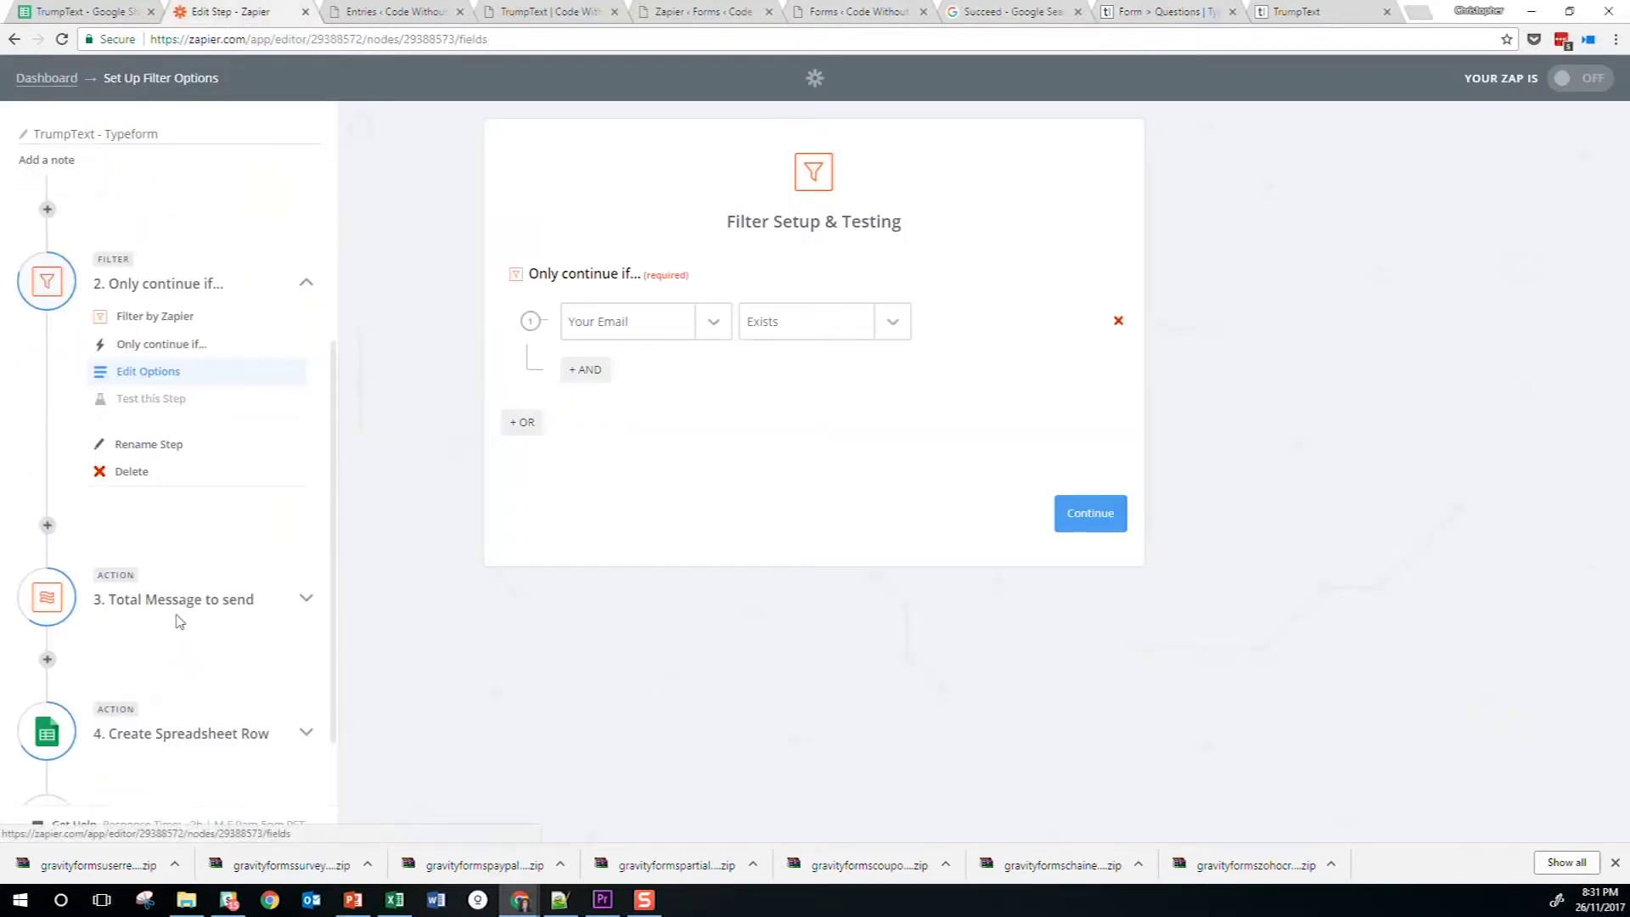
left_click(1090, 514)
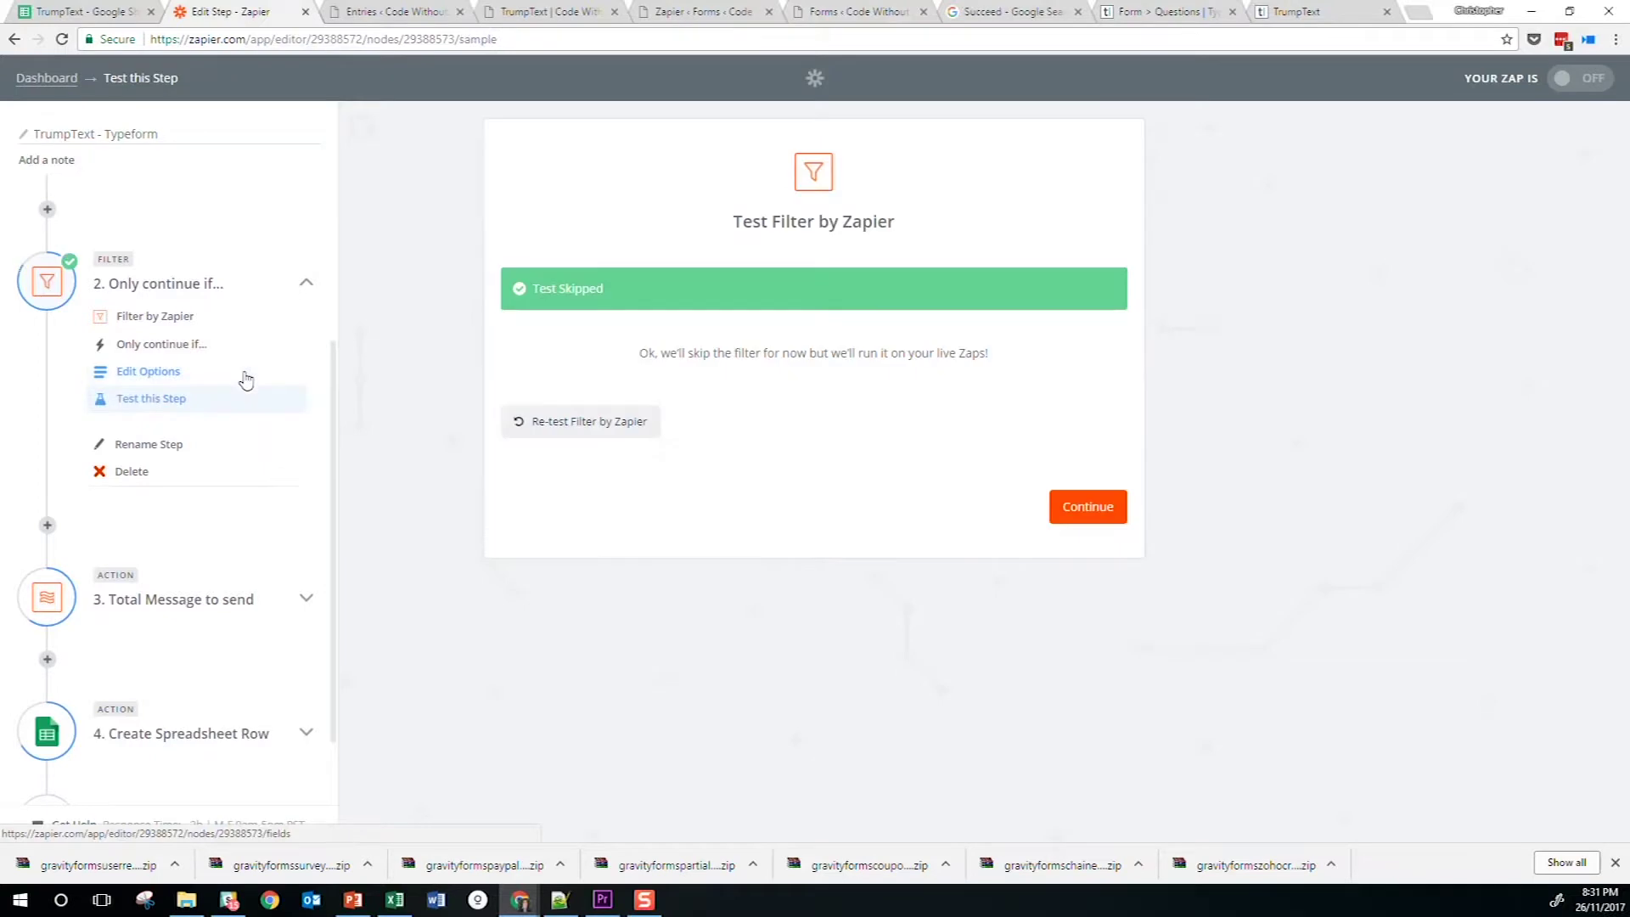
scroll(212, 399, "down", 1)
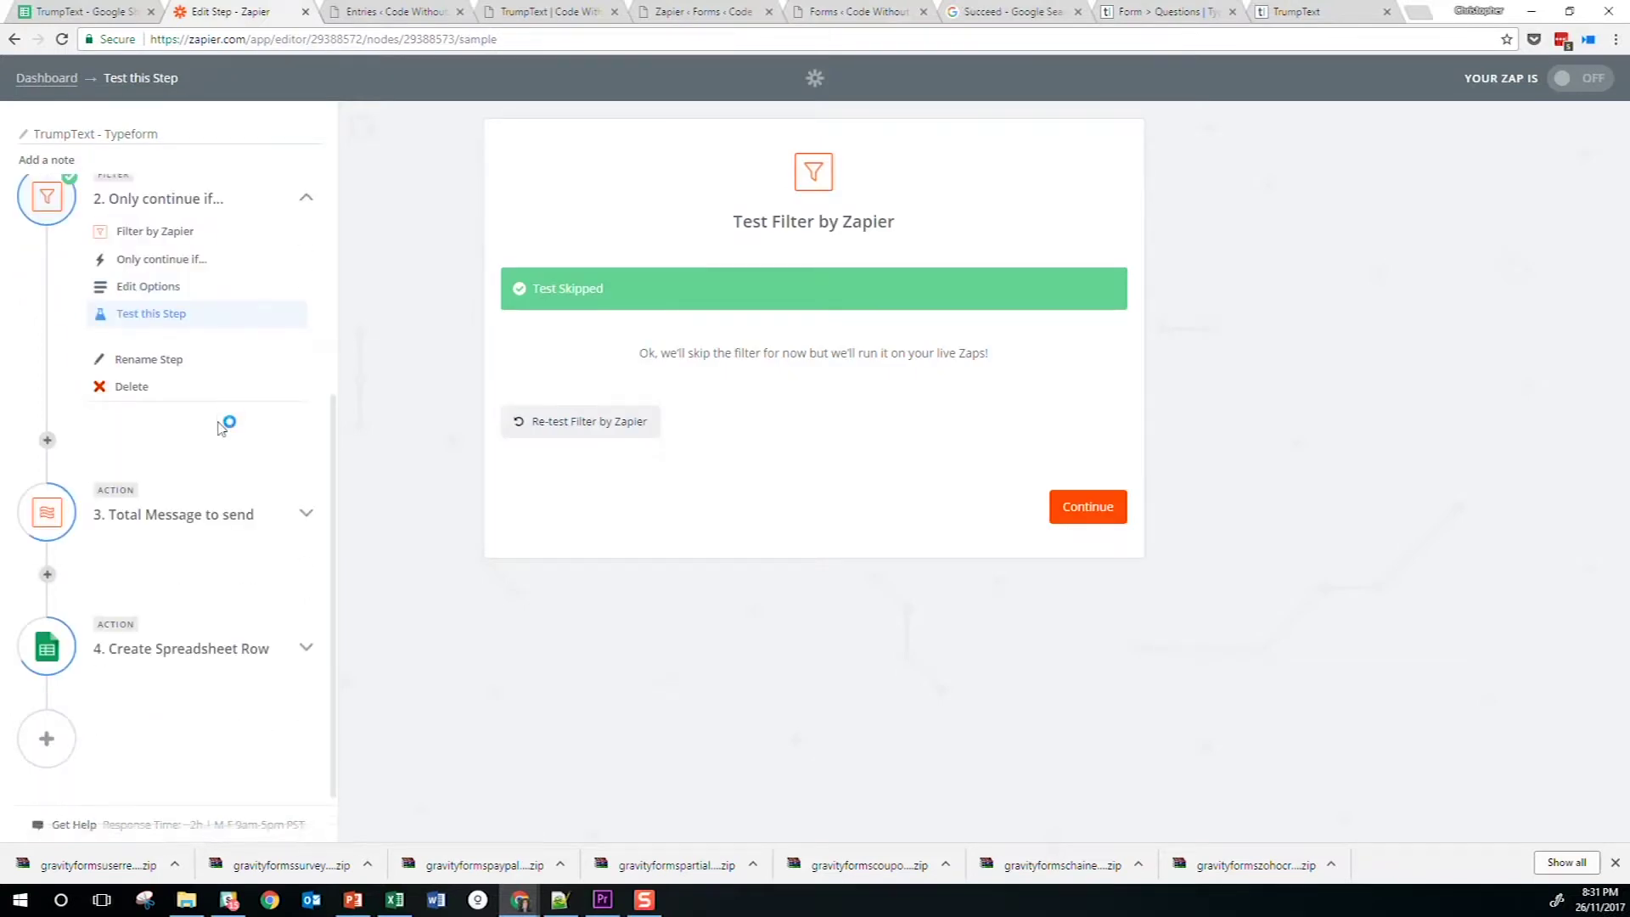
left_click(235, 509)
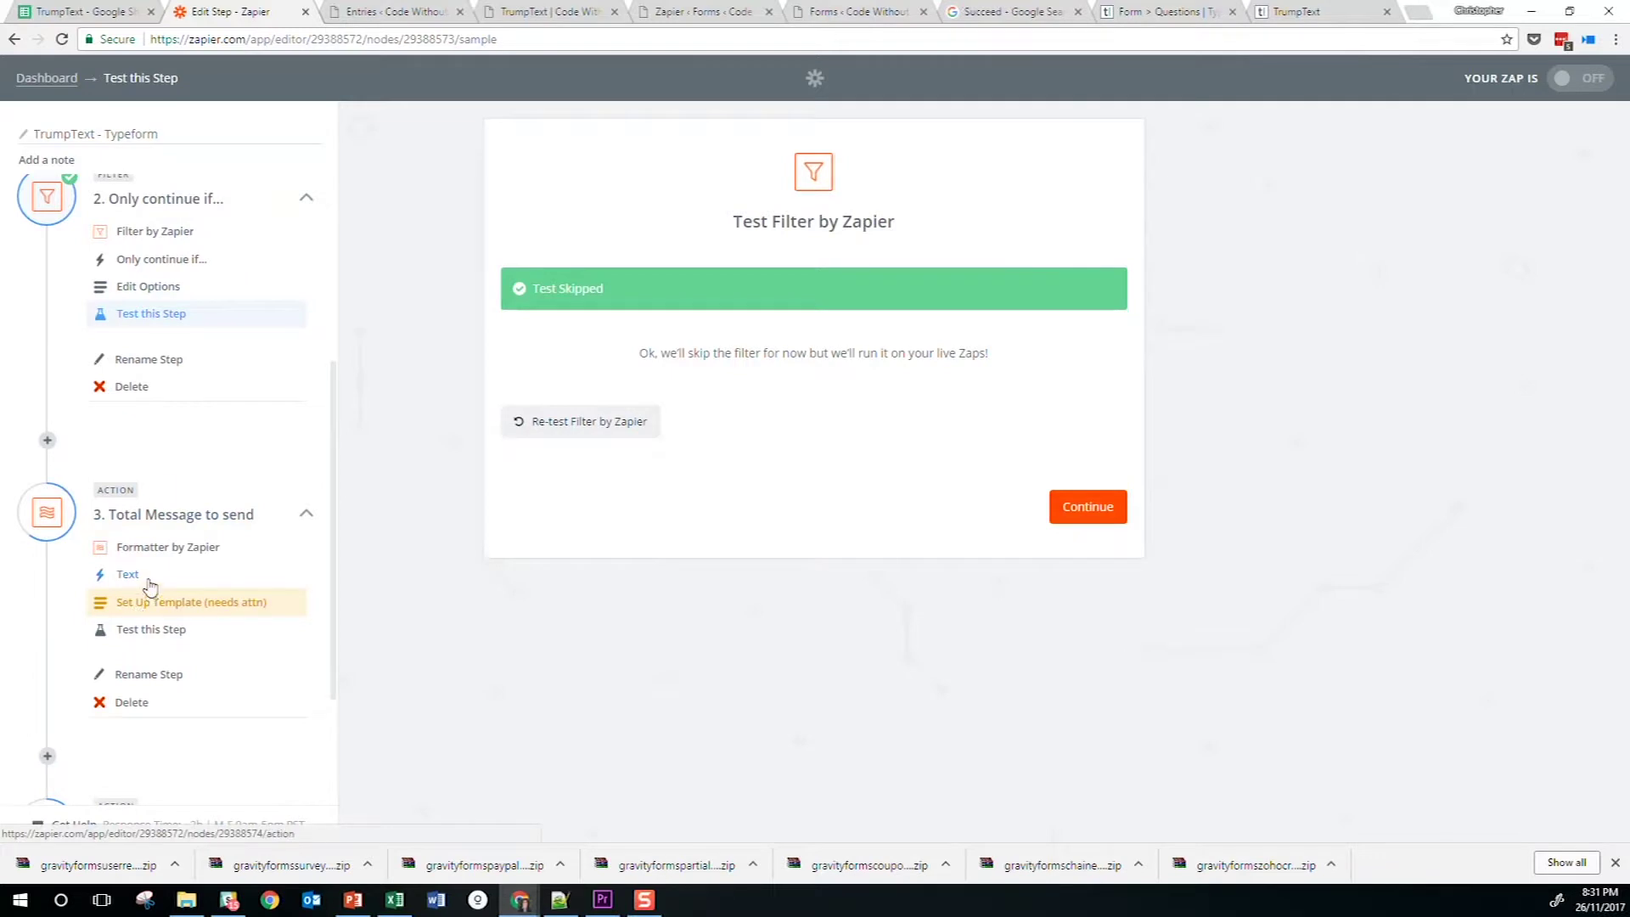
left_click(135, 705)
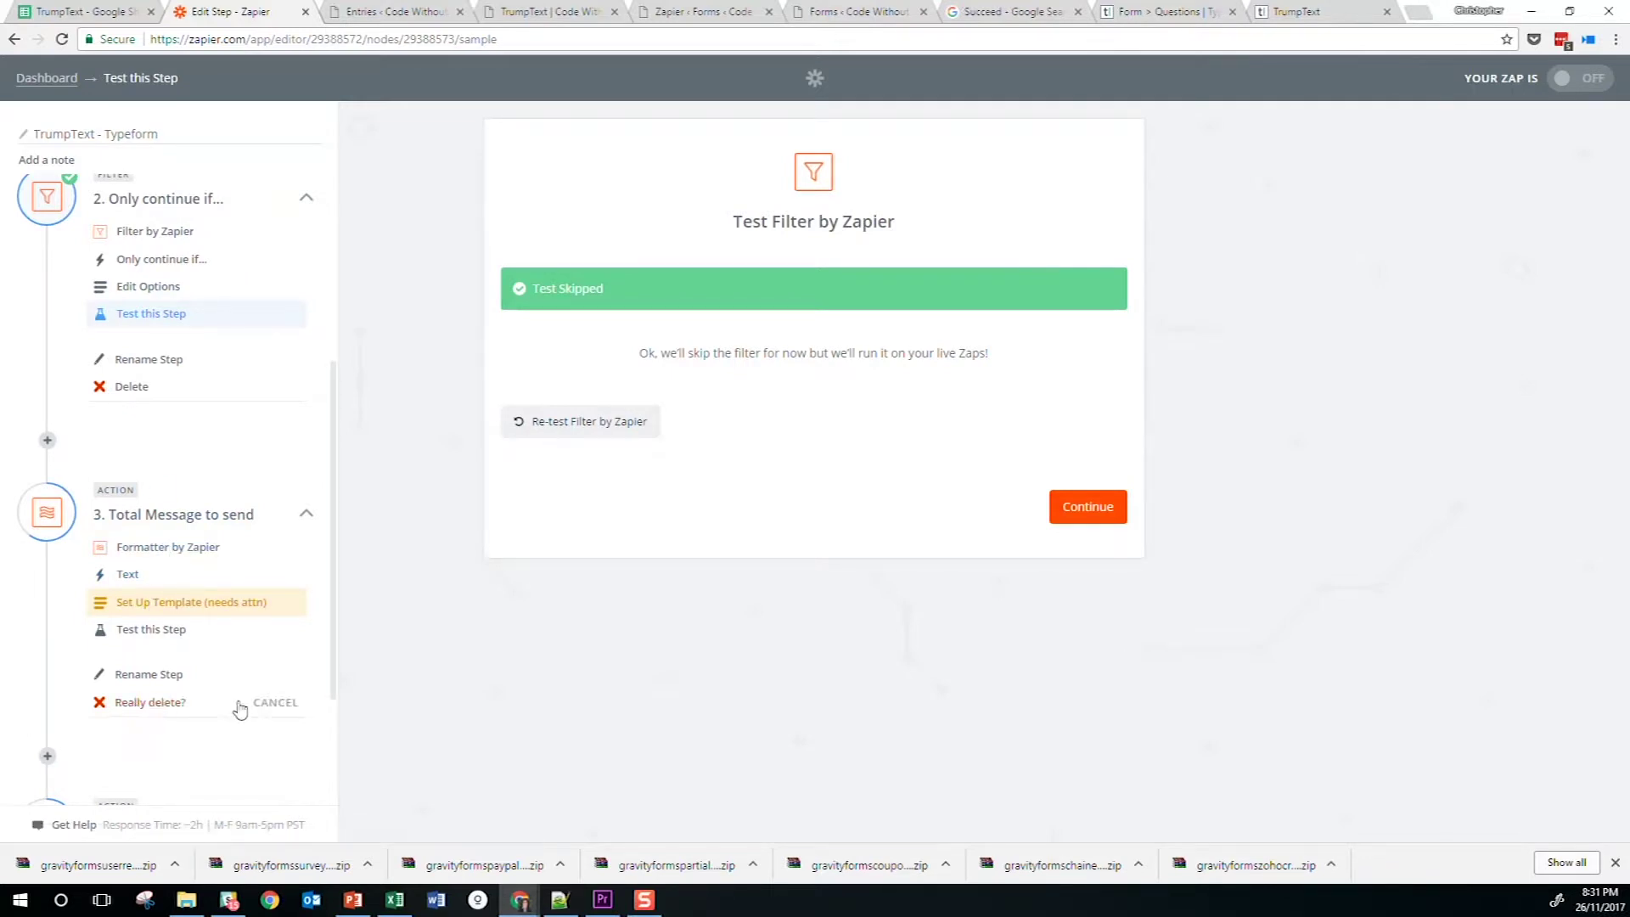
left_click(276, 705)
Insert a new action step directly after the filter and choose MailChimp as its app
mouse_move(63, 475)
left_click(190, 456)
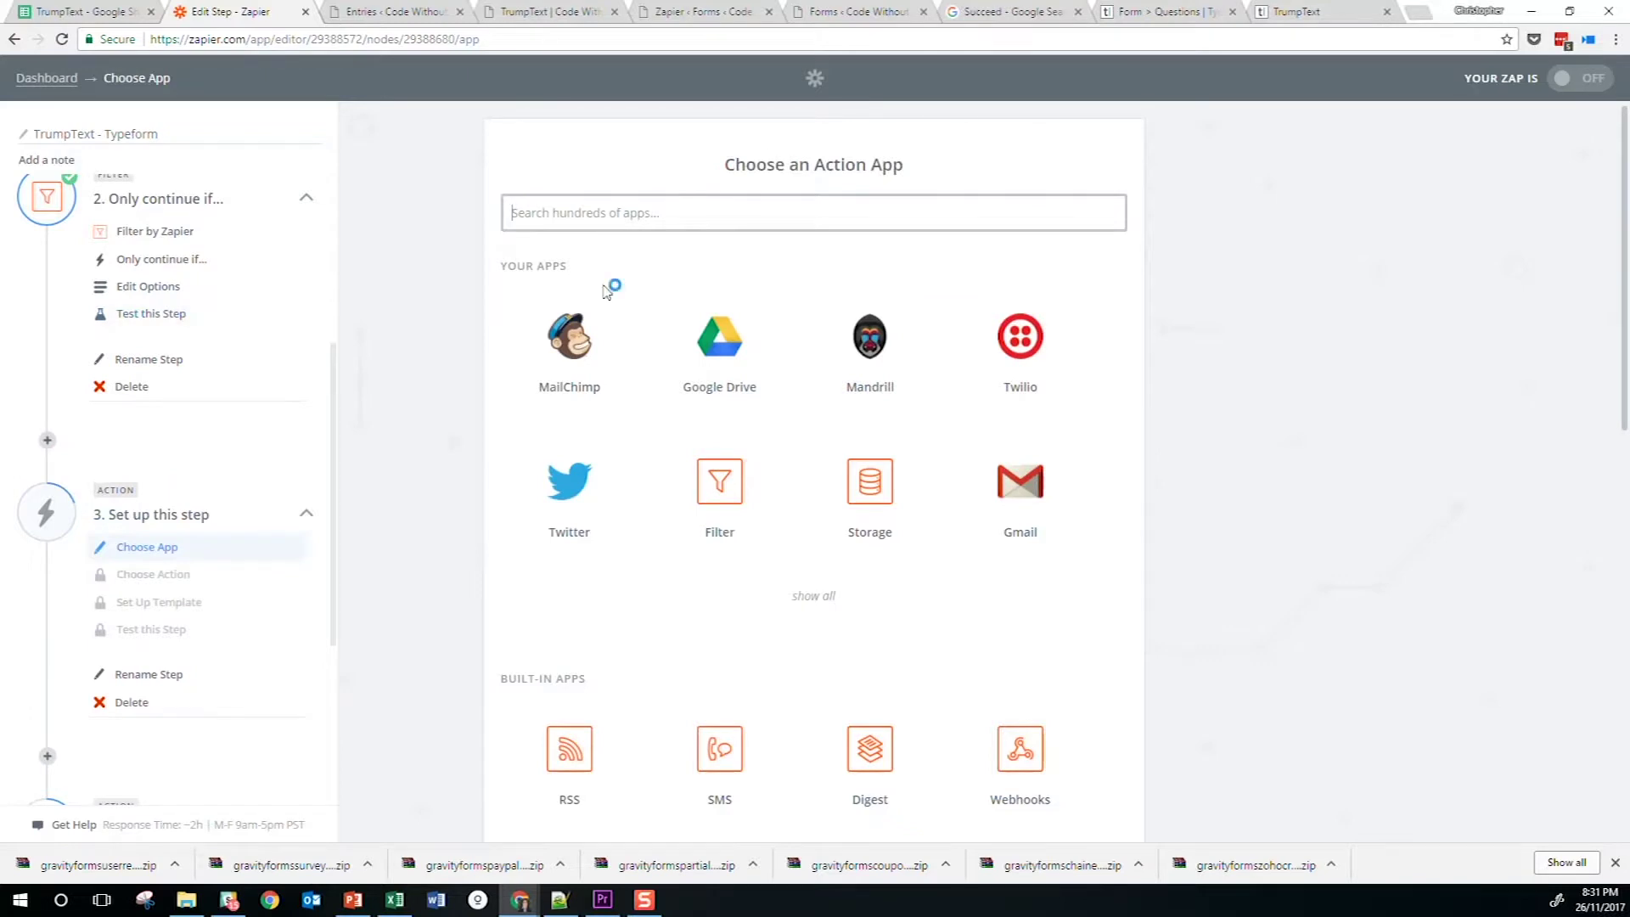
left_click(591, 327)
Look at the live form's phone number question and the builder's question list in Typeform
left_click(1290, 11)
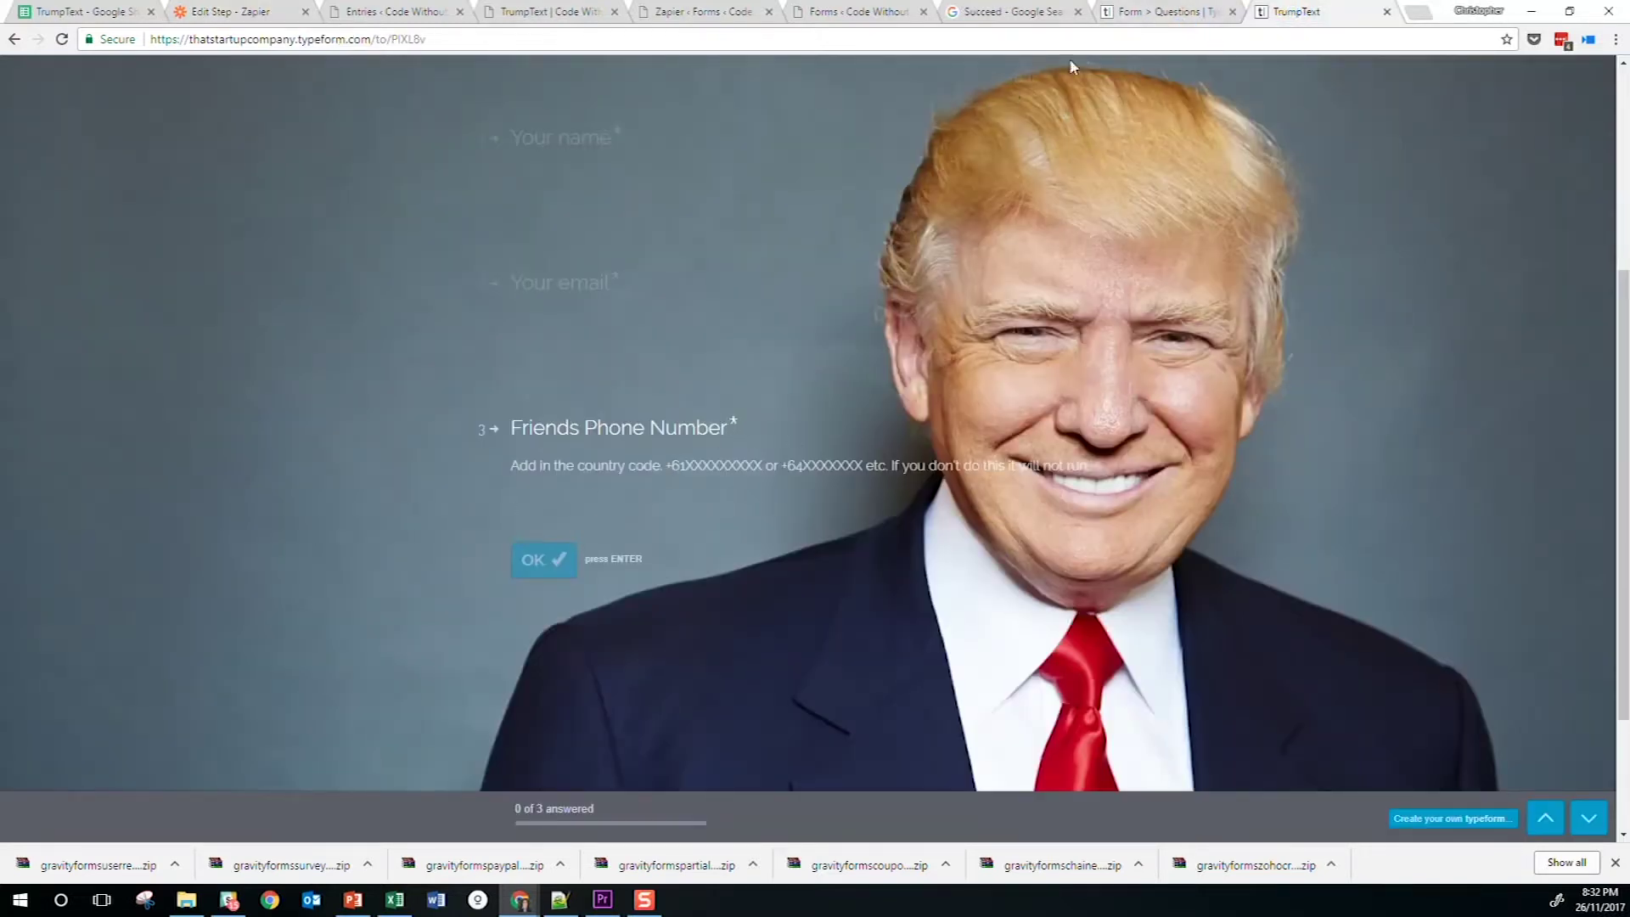
left_click(1141, 12)
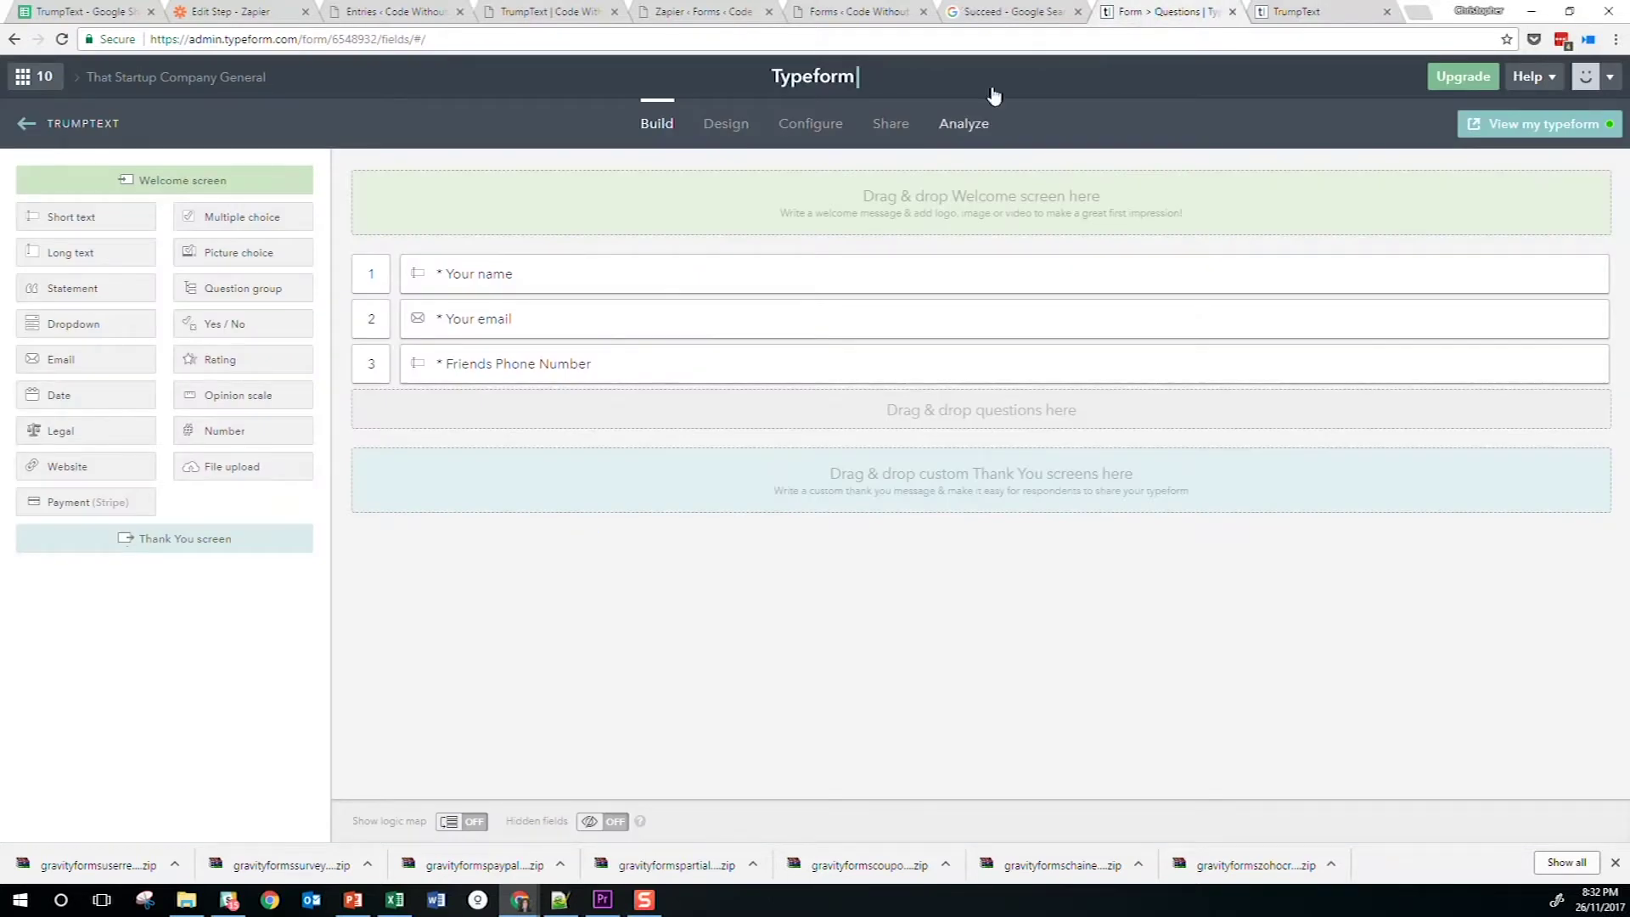
Switch back to the Zapier editor, set the MailChimp action to Add/Update Subscriber and save its account
left_click(885, 12)
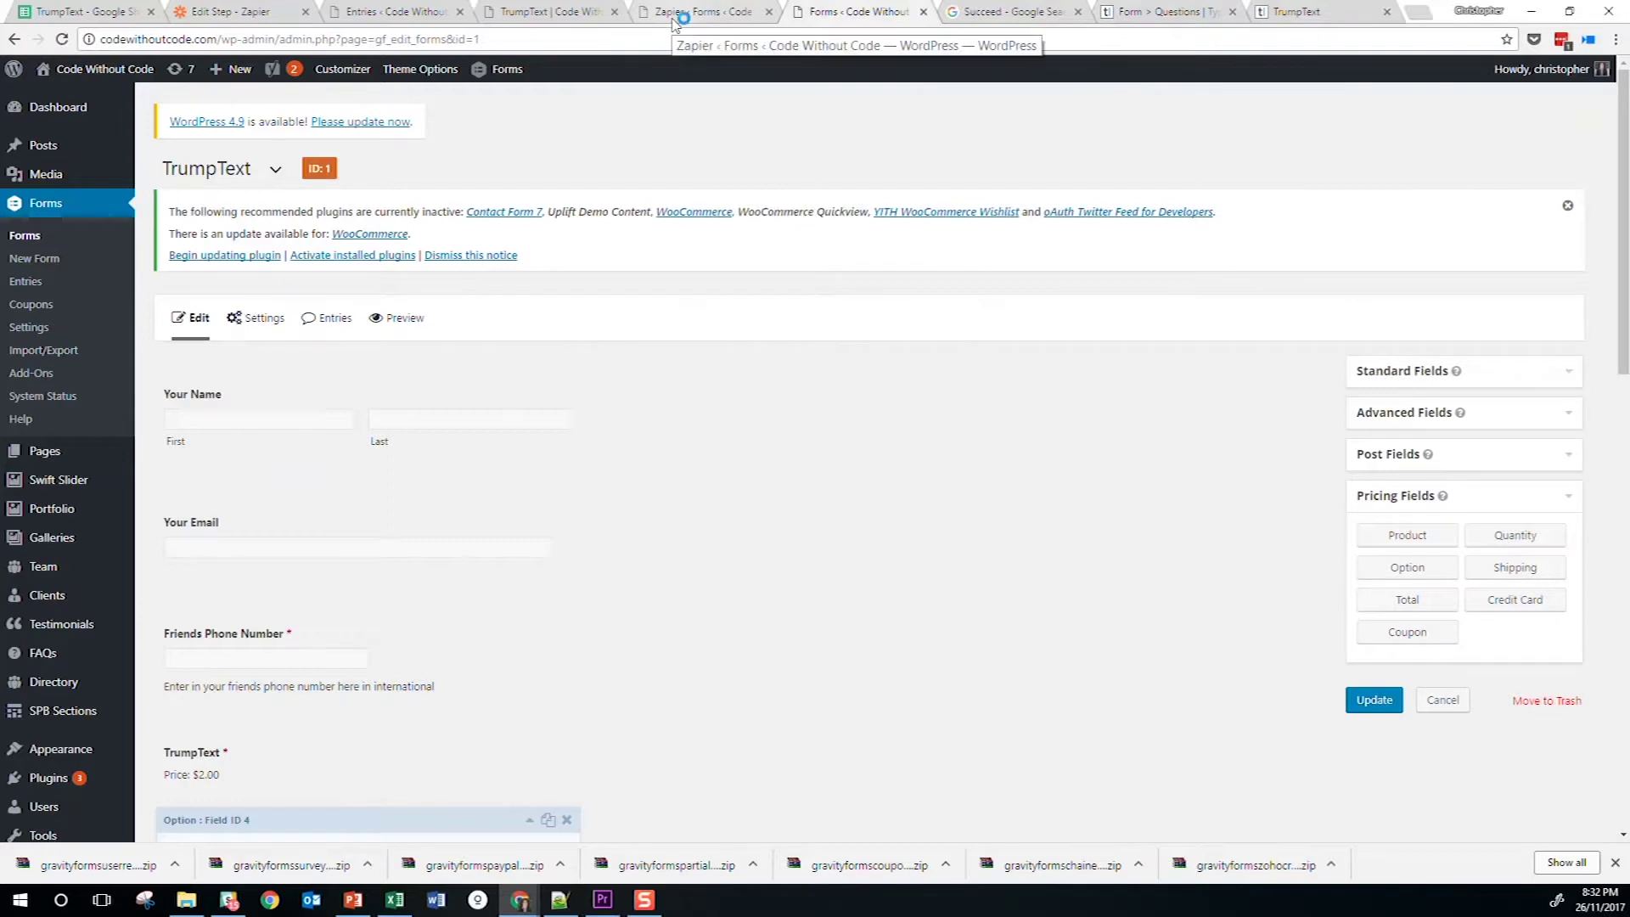
left_click(229, 17)
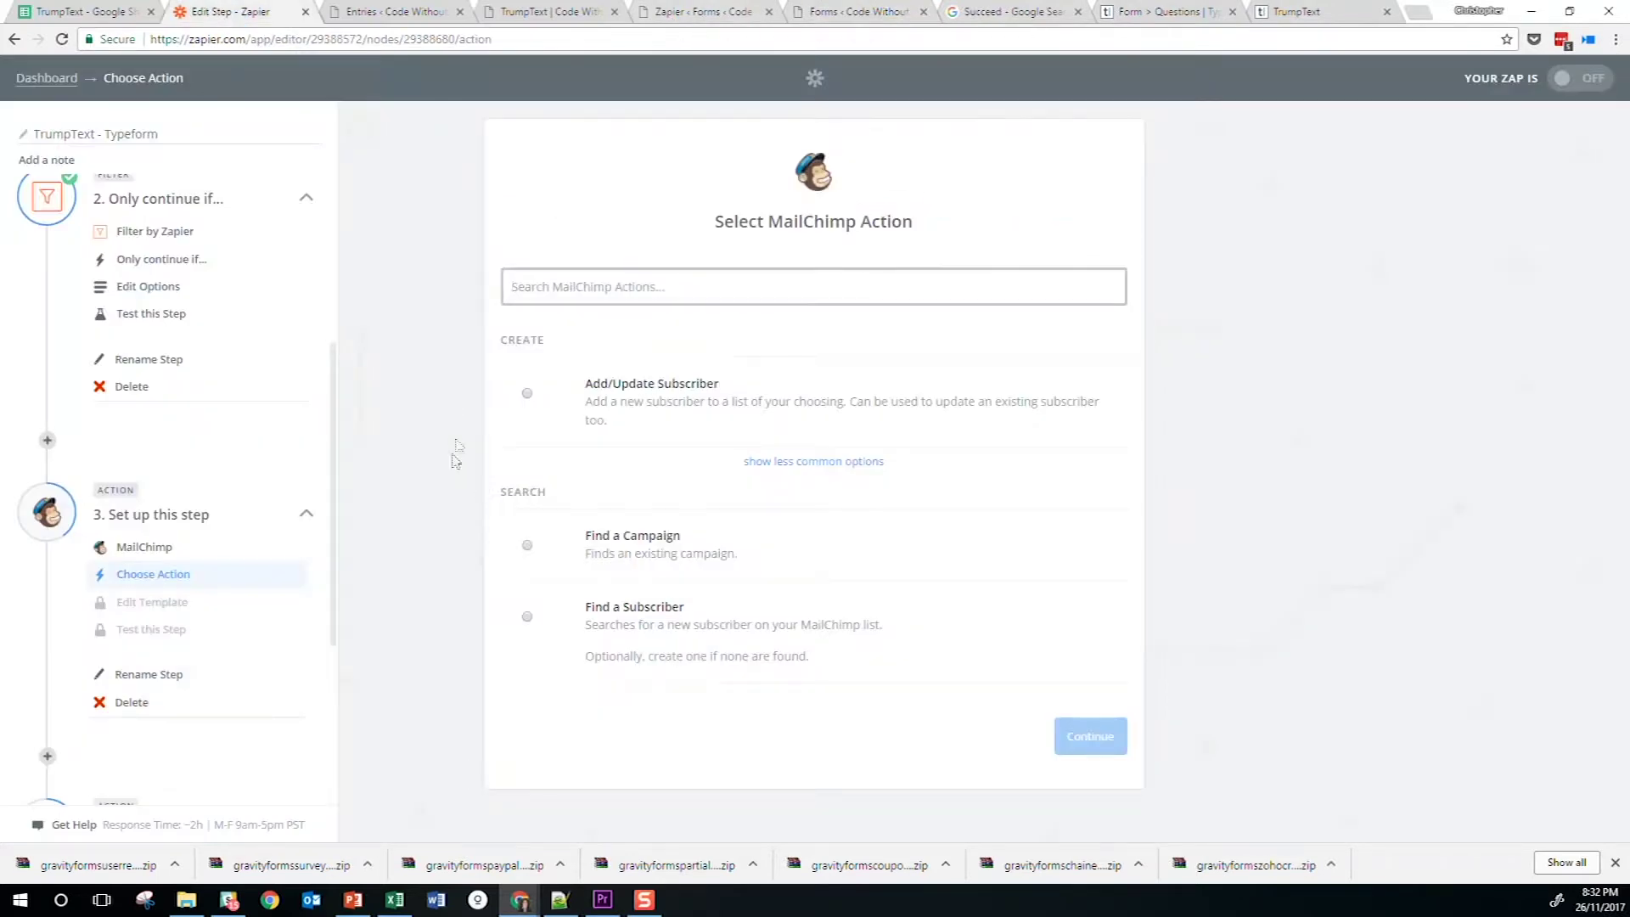
left_click(662, 392)
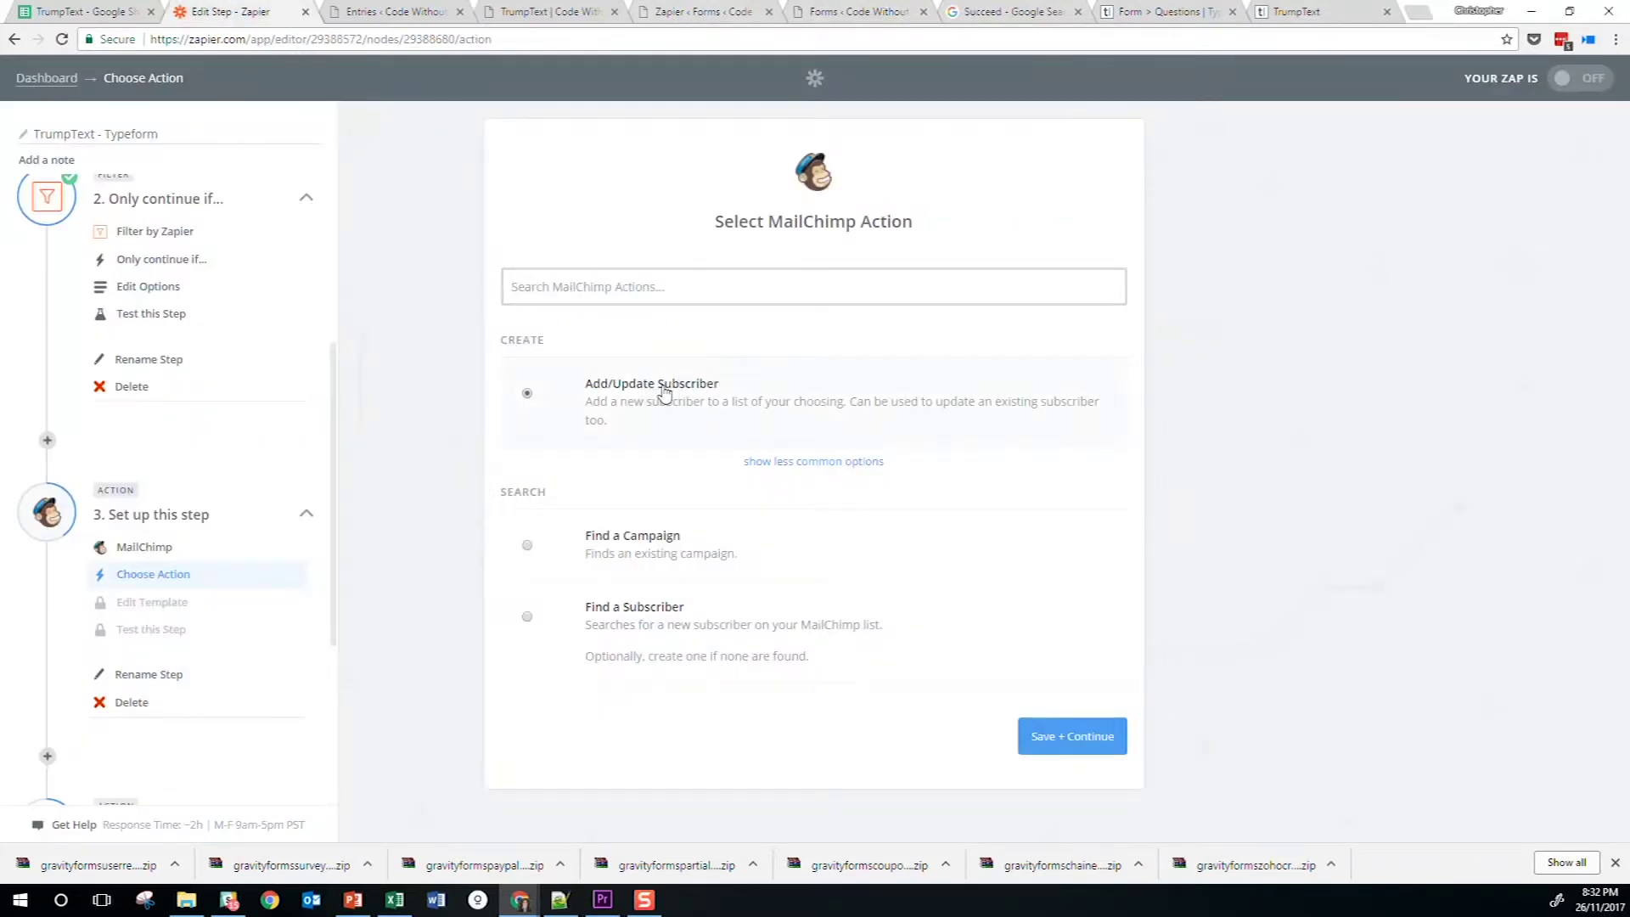
left_click(1066, 748)
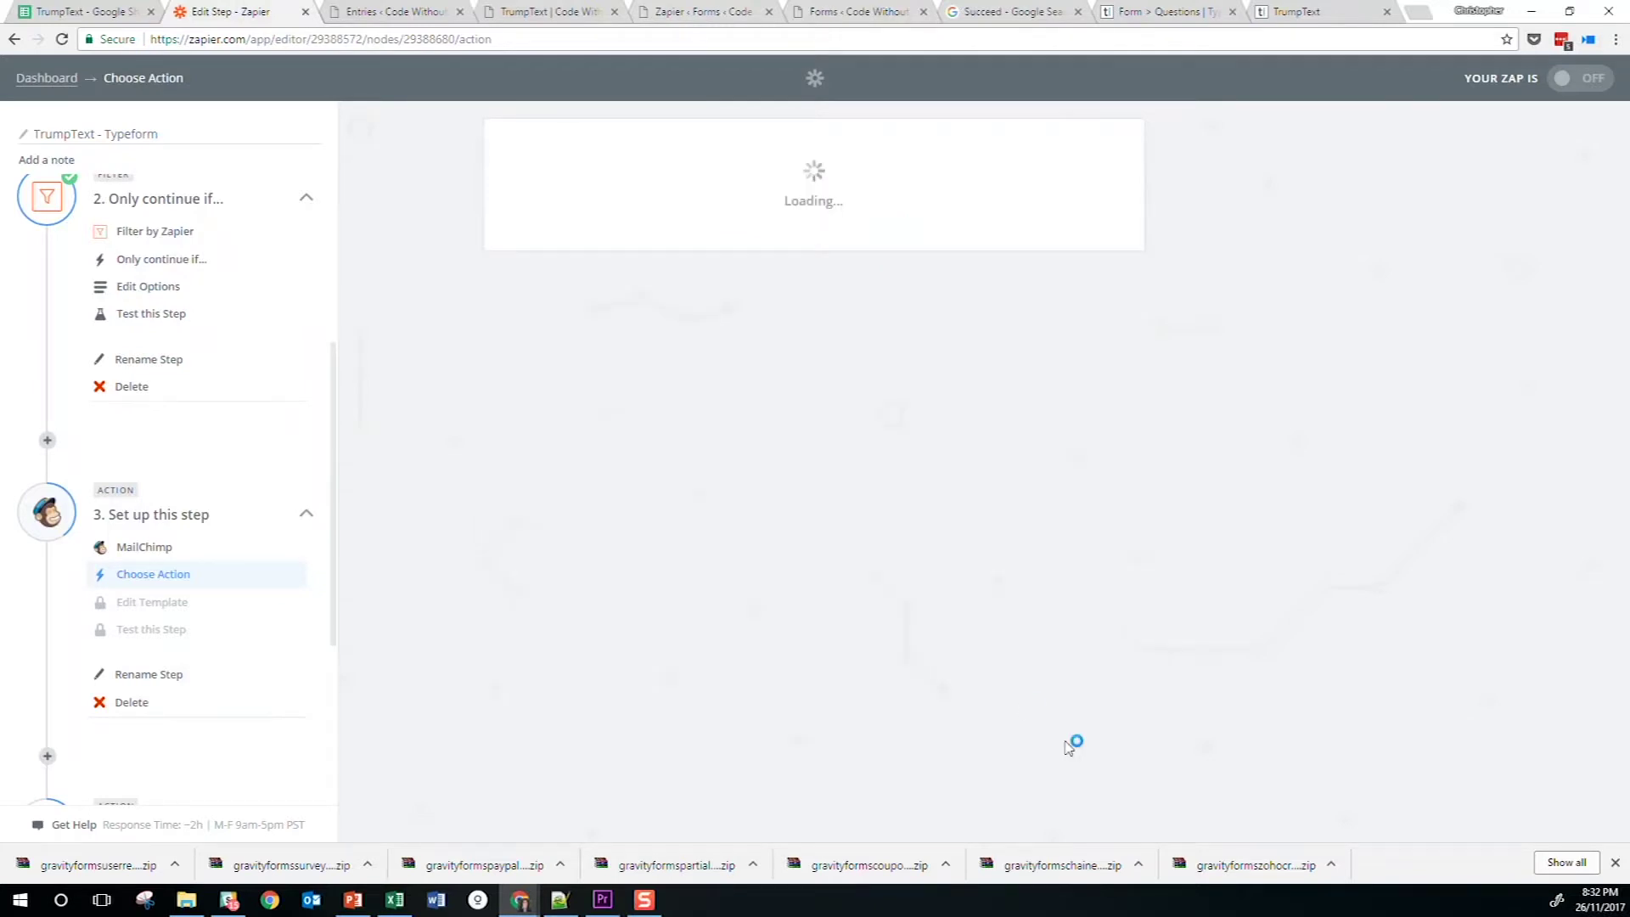
left_click(1048, 471)
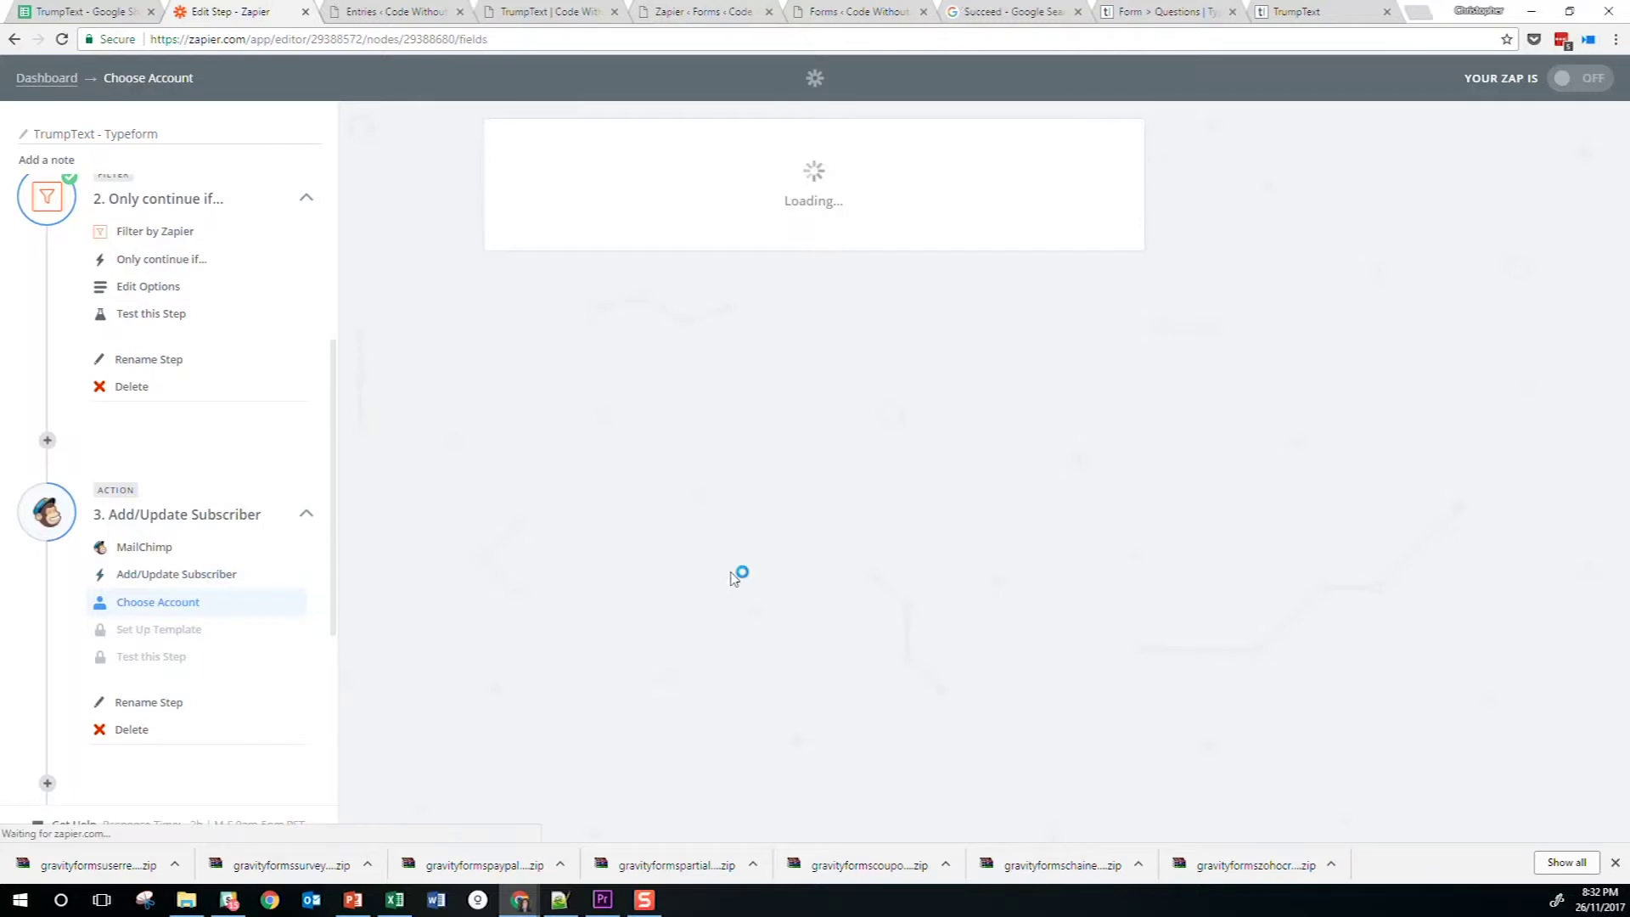
Set the MailChimp list to Code Without Code and map Subscriber Email to the New Entry's Your Email
left_click(1108, 304)
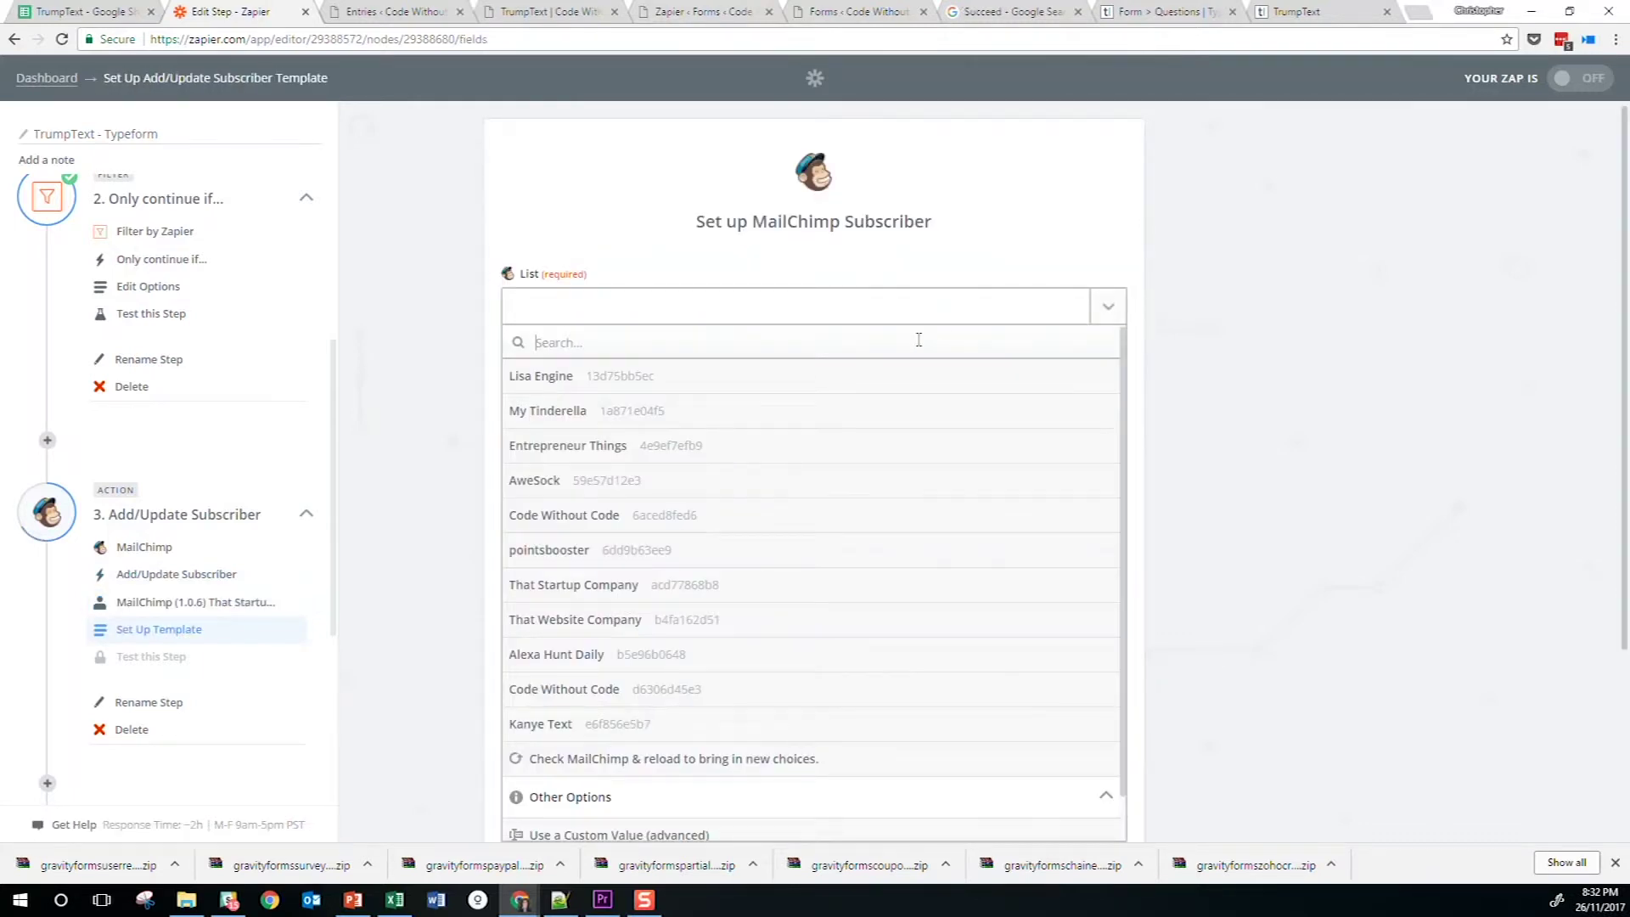
left_click(811, 520)
left_click(643, 412)
left_click(1108, 416)
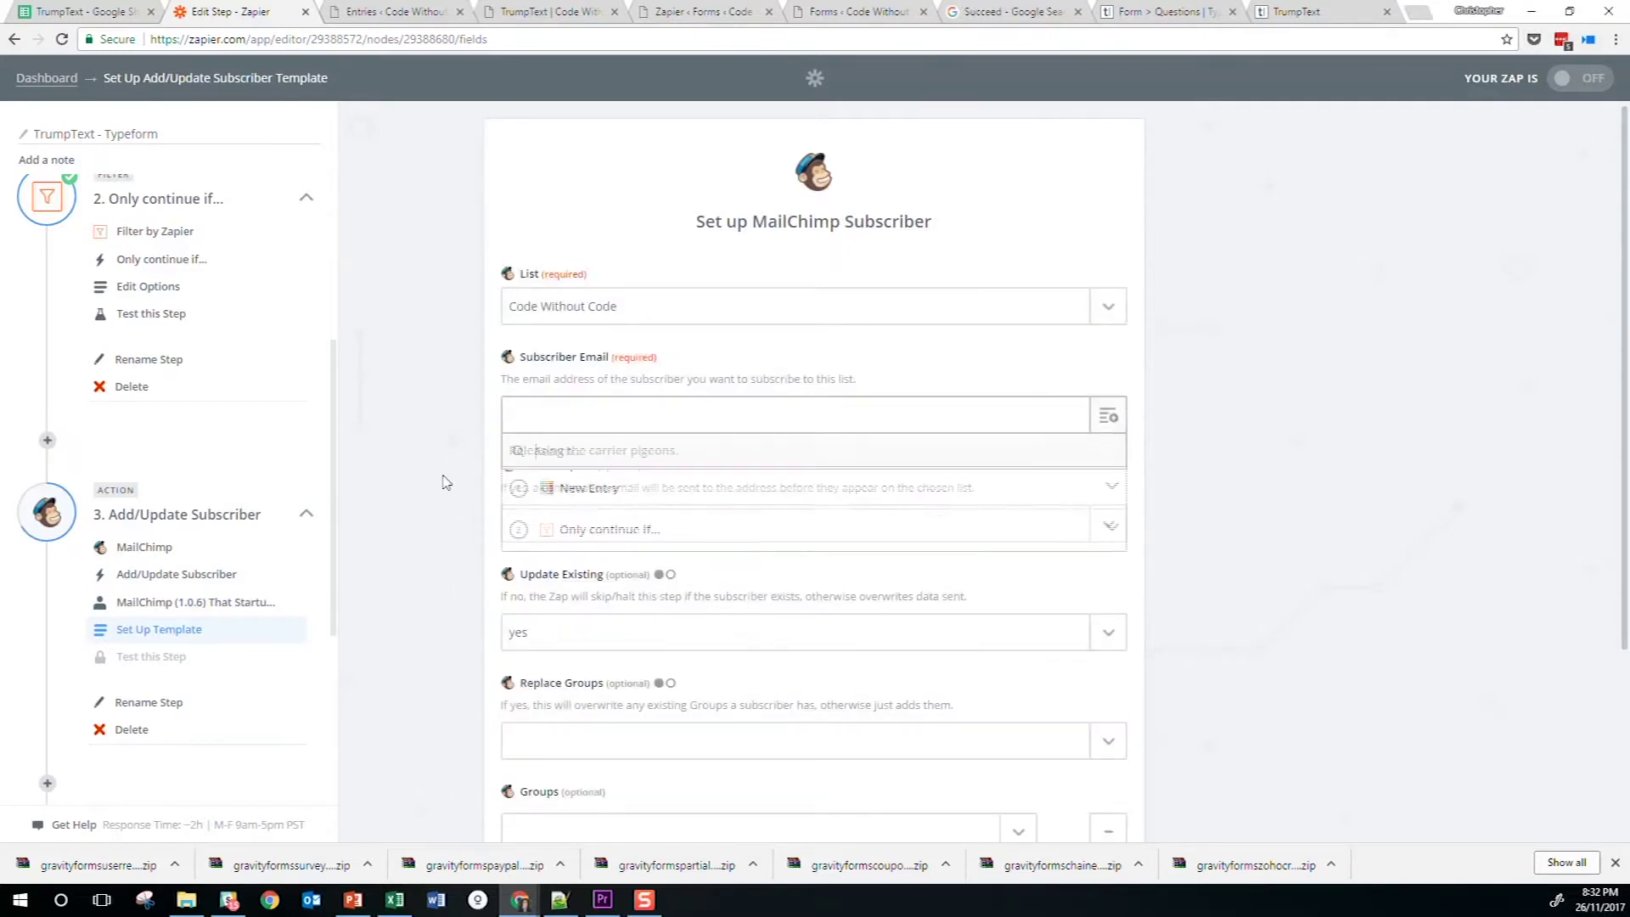
left_click(625, 487)
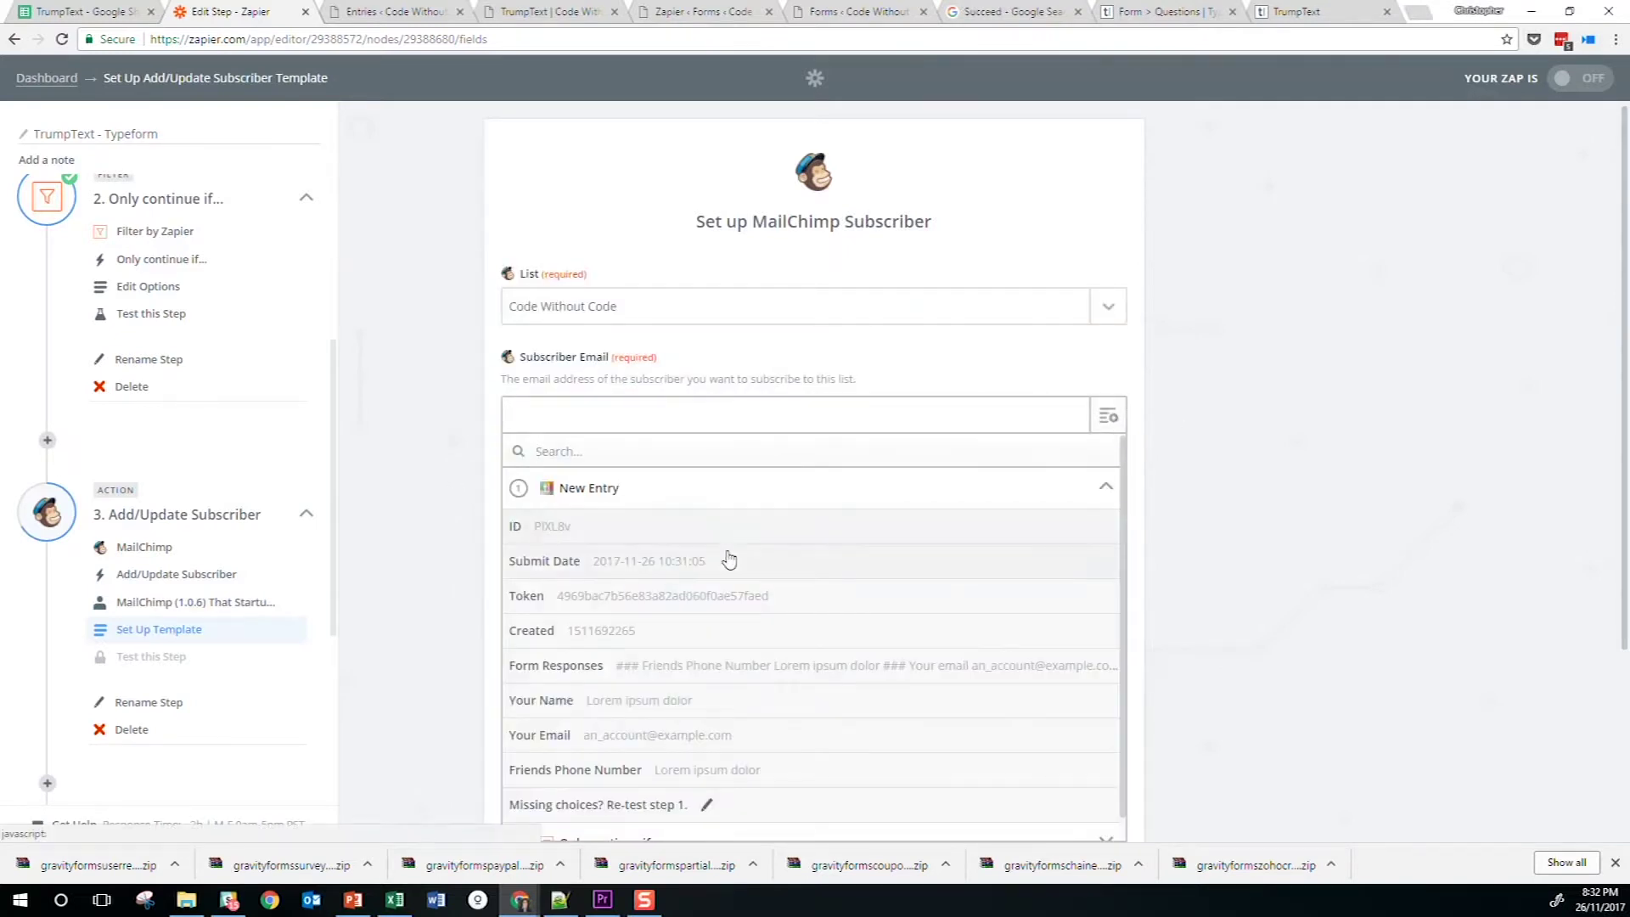
scroll(711, 730, "down", 1)
left_click(713, 712)
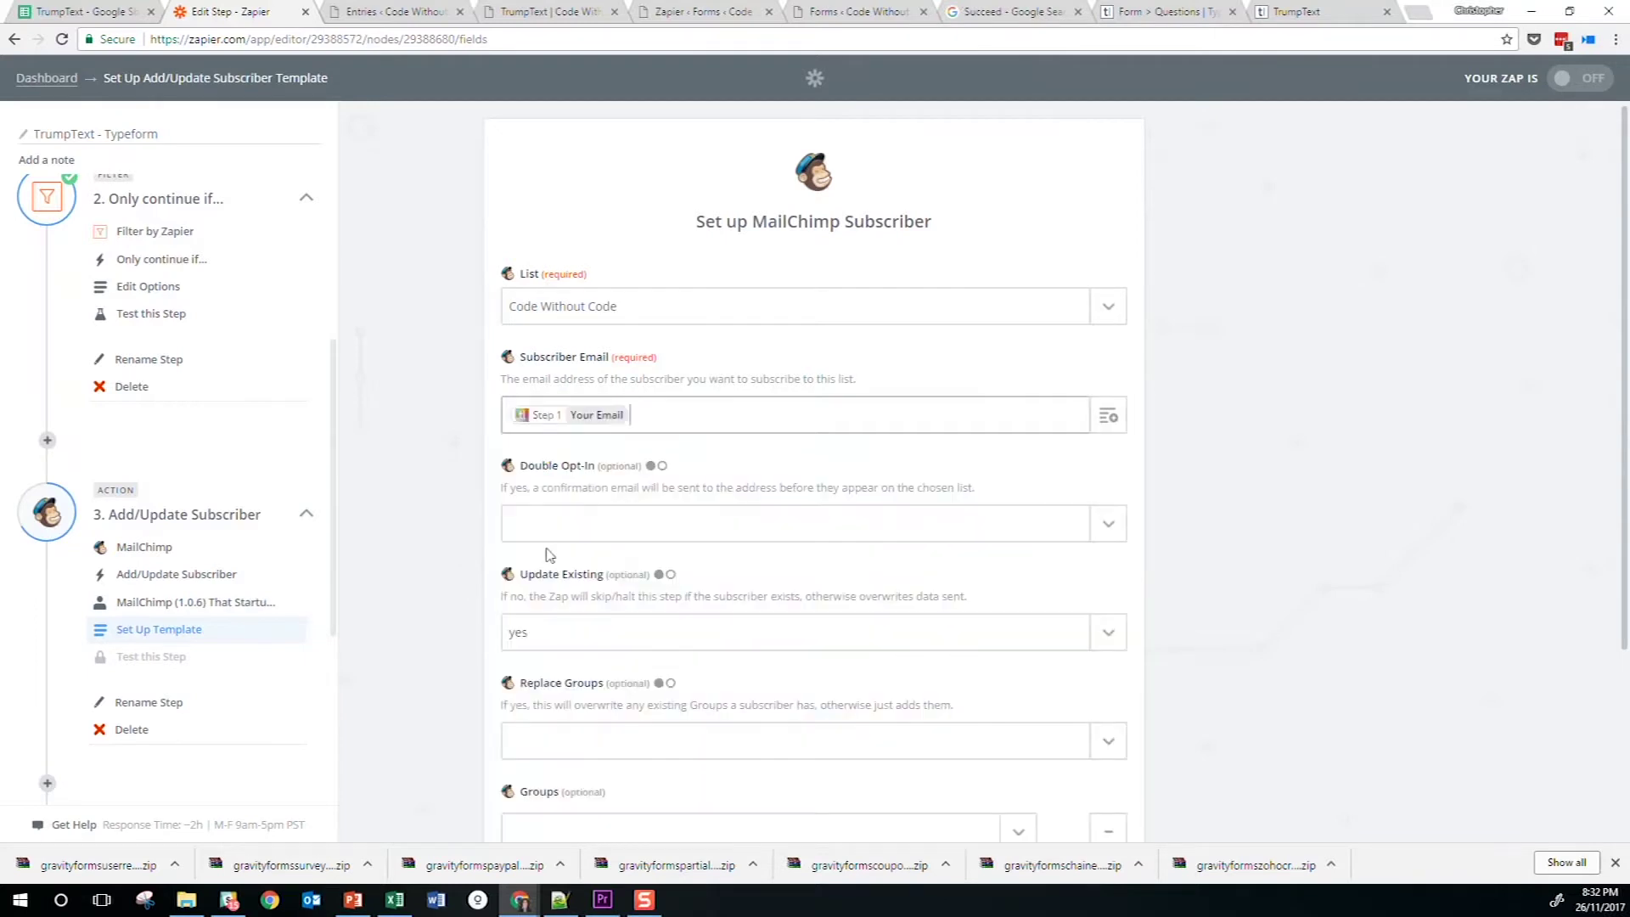
Set Double Opt-In to no in the MailChimp subscriber template
left_click(609, 527)
left_click(540, 628)
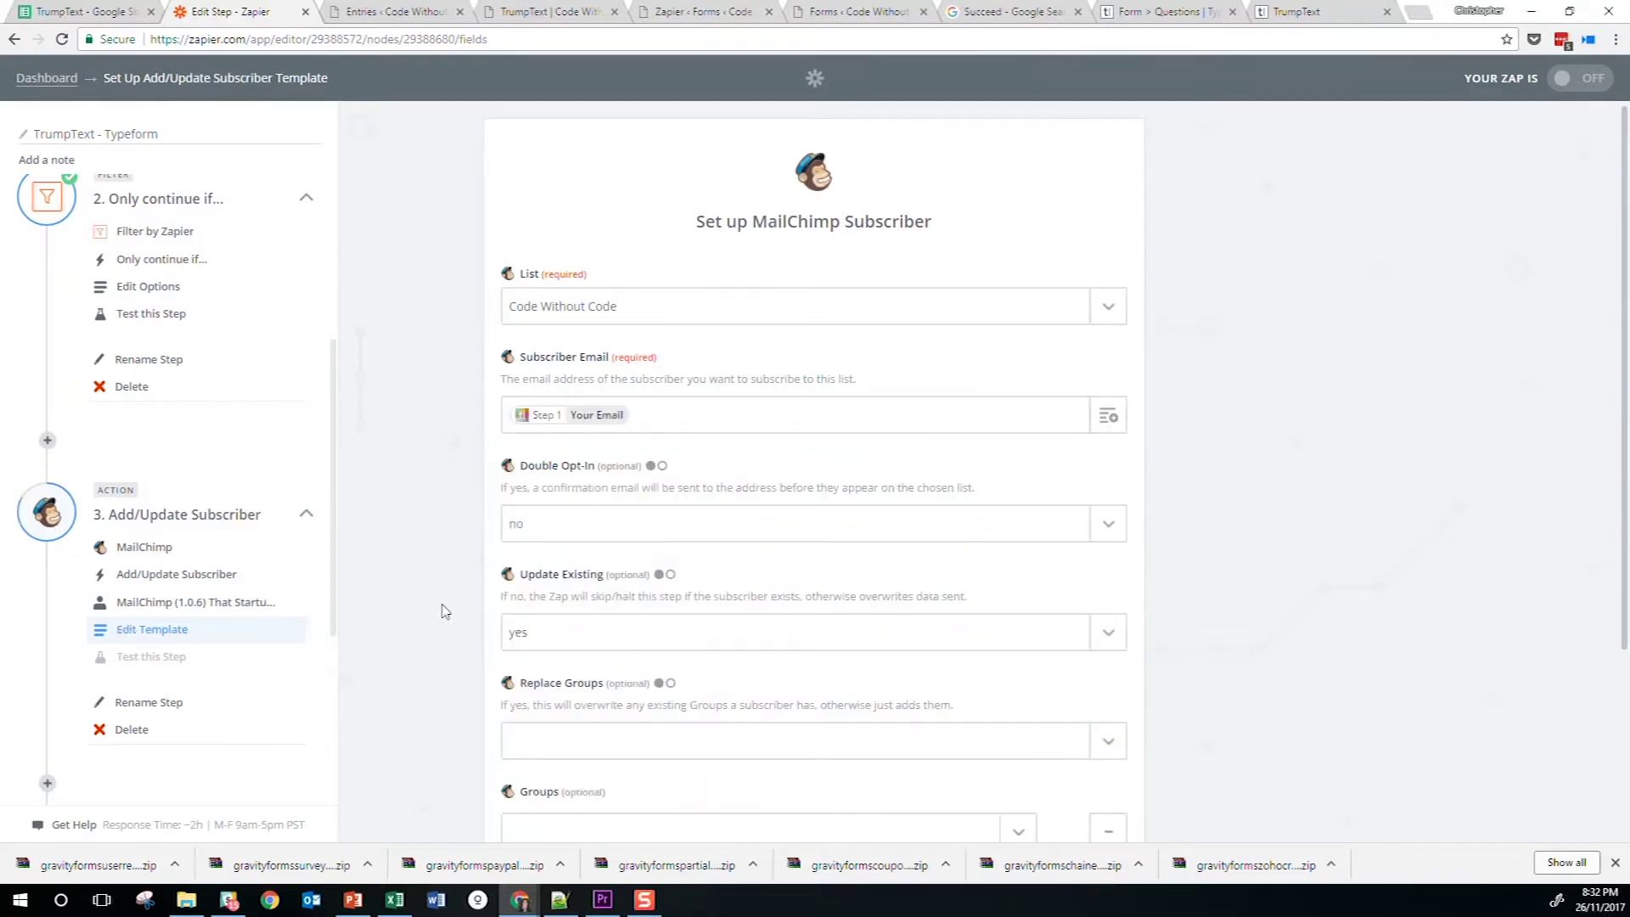
scroll(462, 592, "down", 2)
left_click(683, 463)
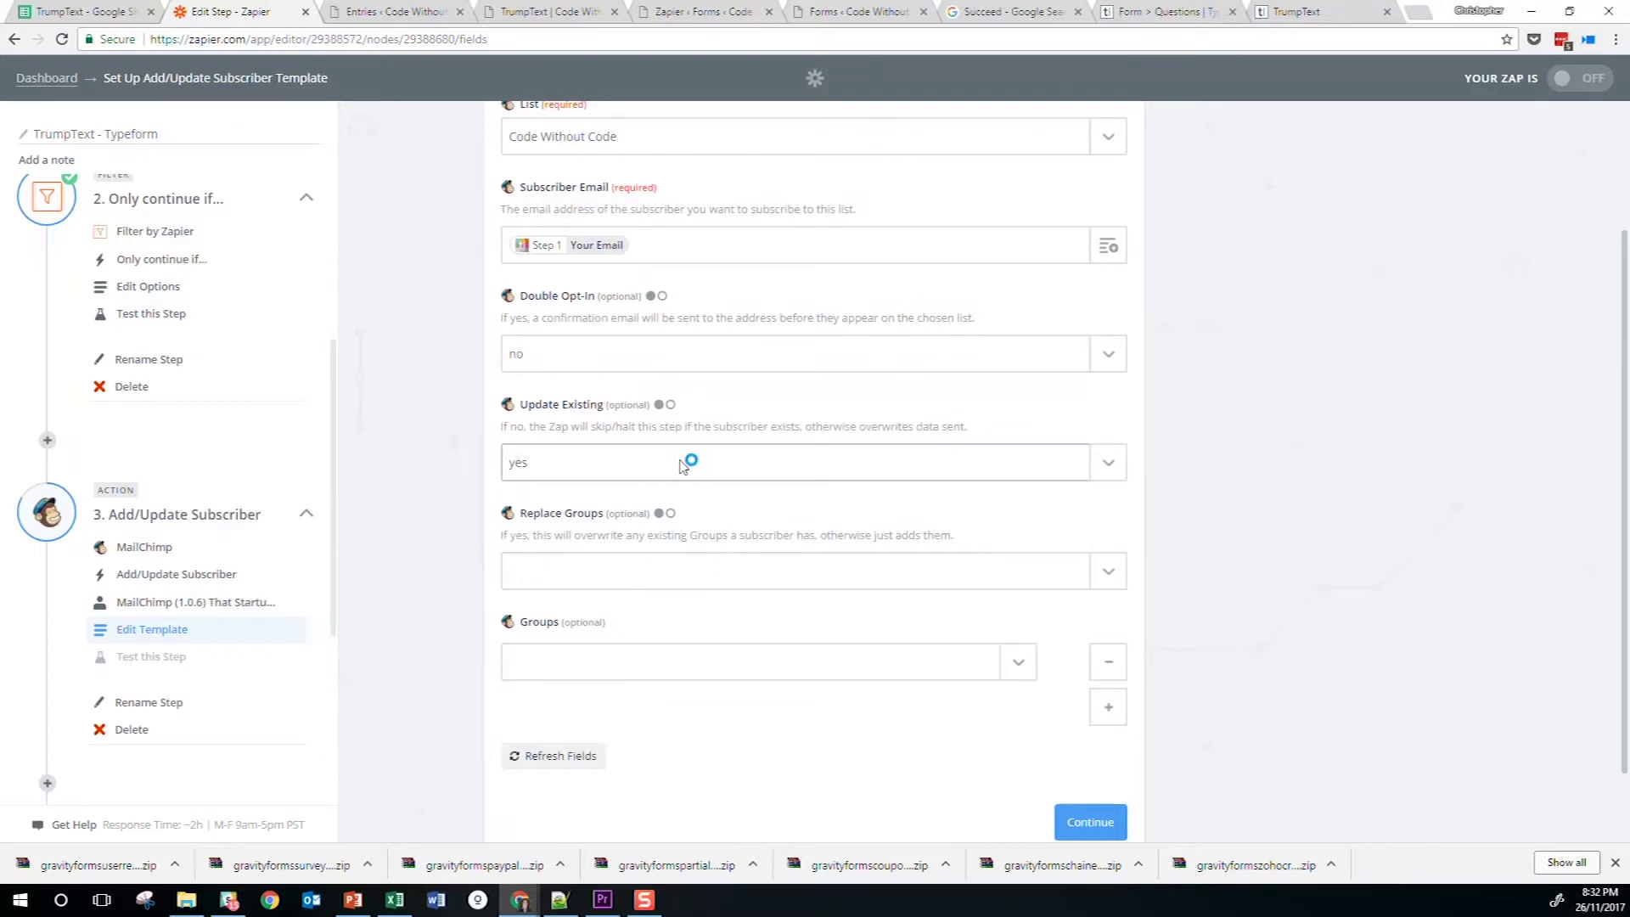
scroll(751, 476, "down", 1)
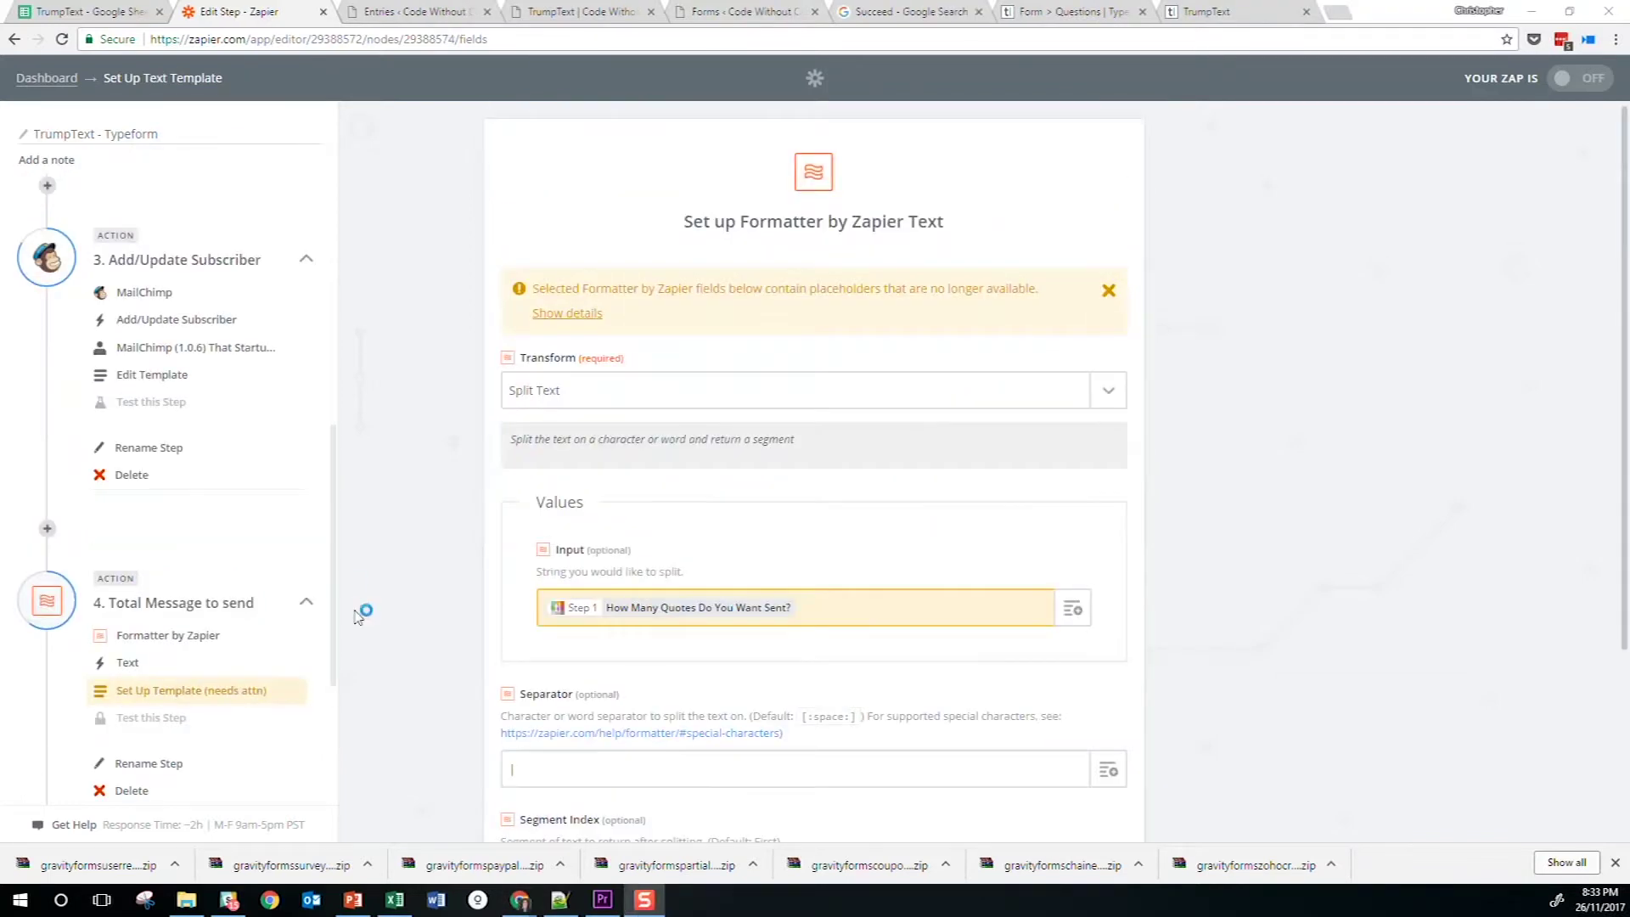
Delete the Total Message to send Formatter step from the Zap
scroll(199, 642, "down", 2)
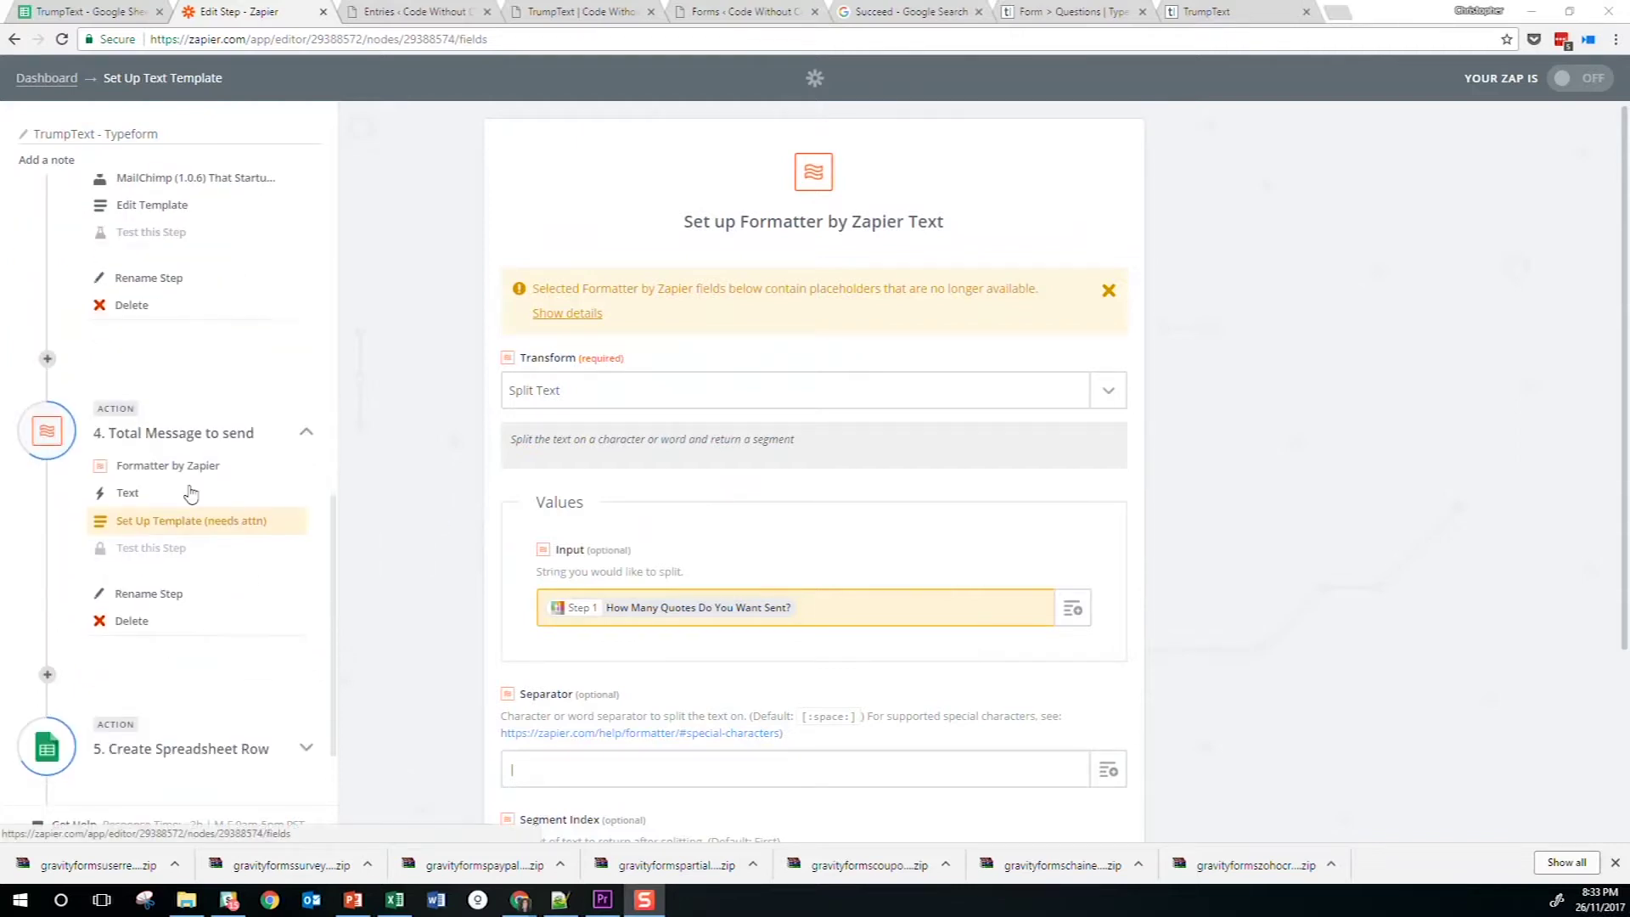
left_click(136, 621)
left_click(146, 622)
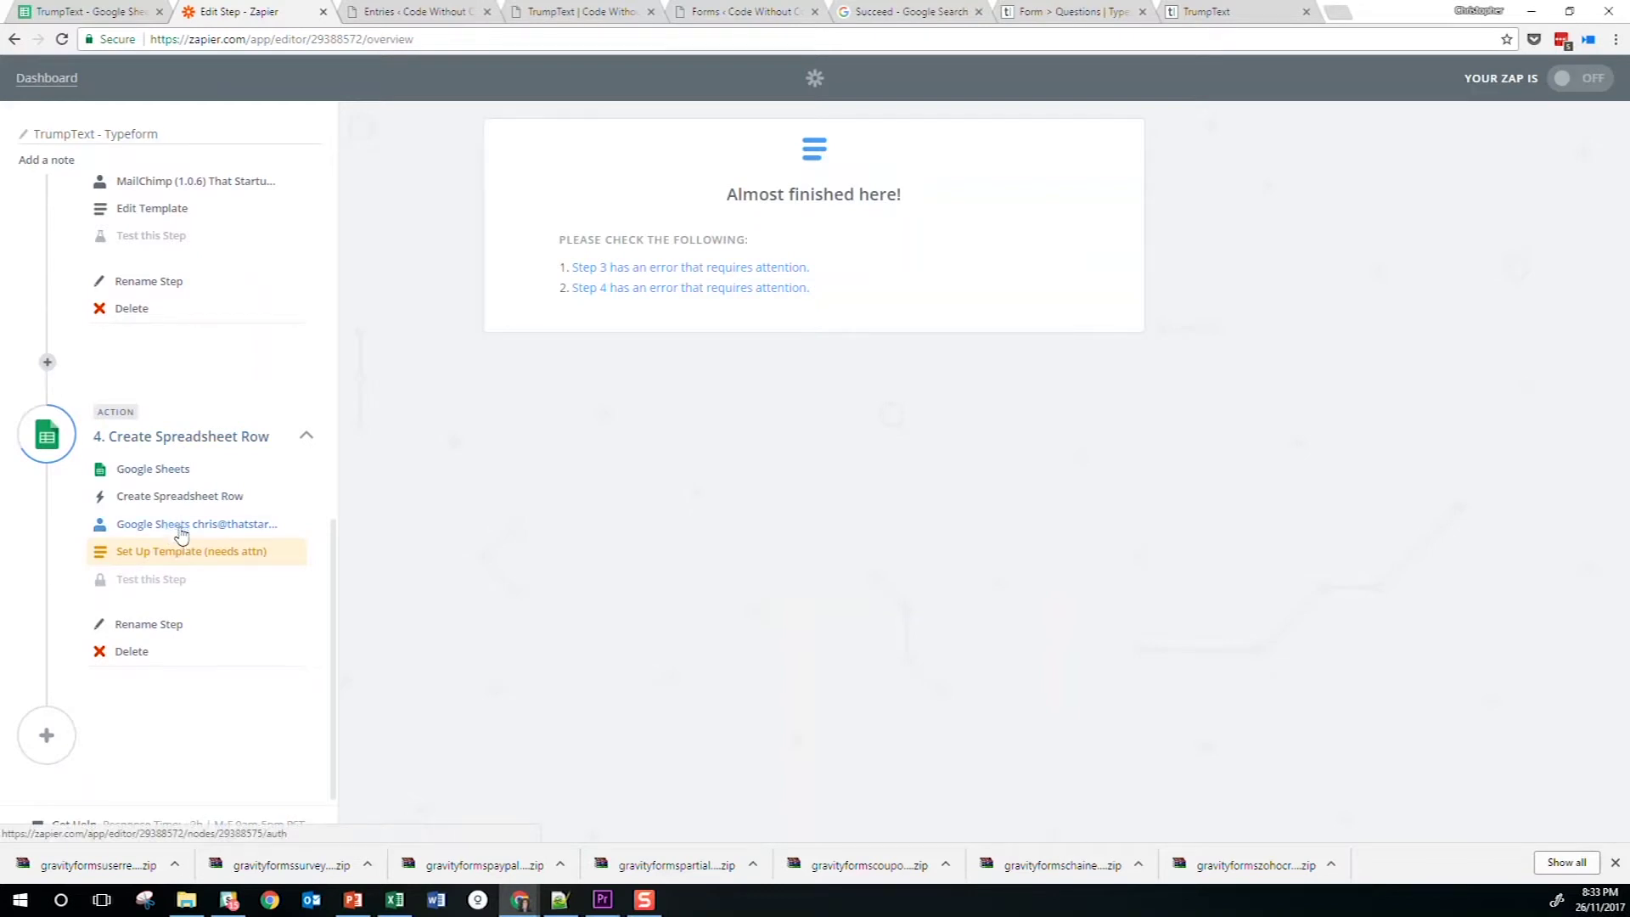
Open the Create Spreadsheet Row template and check the columns of the Payments worksheet in the TrumpText Google Sheet
left_click(180, 526)
left_click(181, 553)
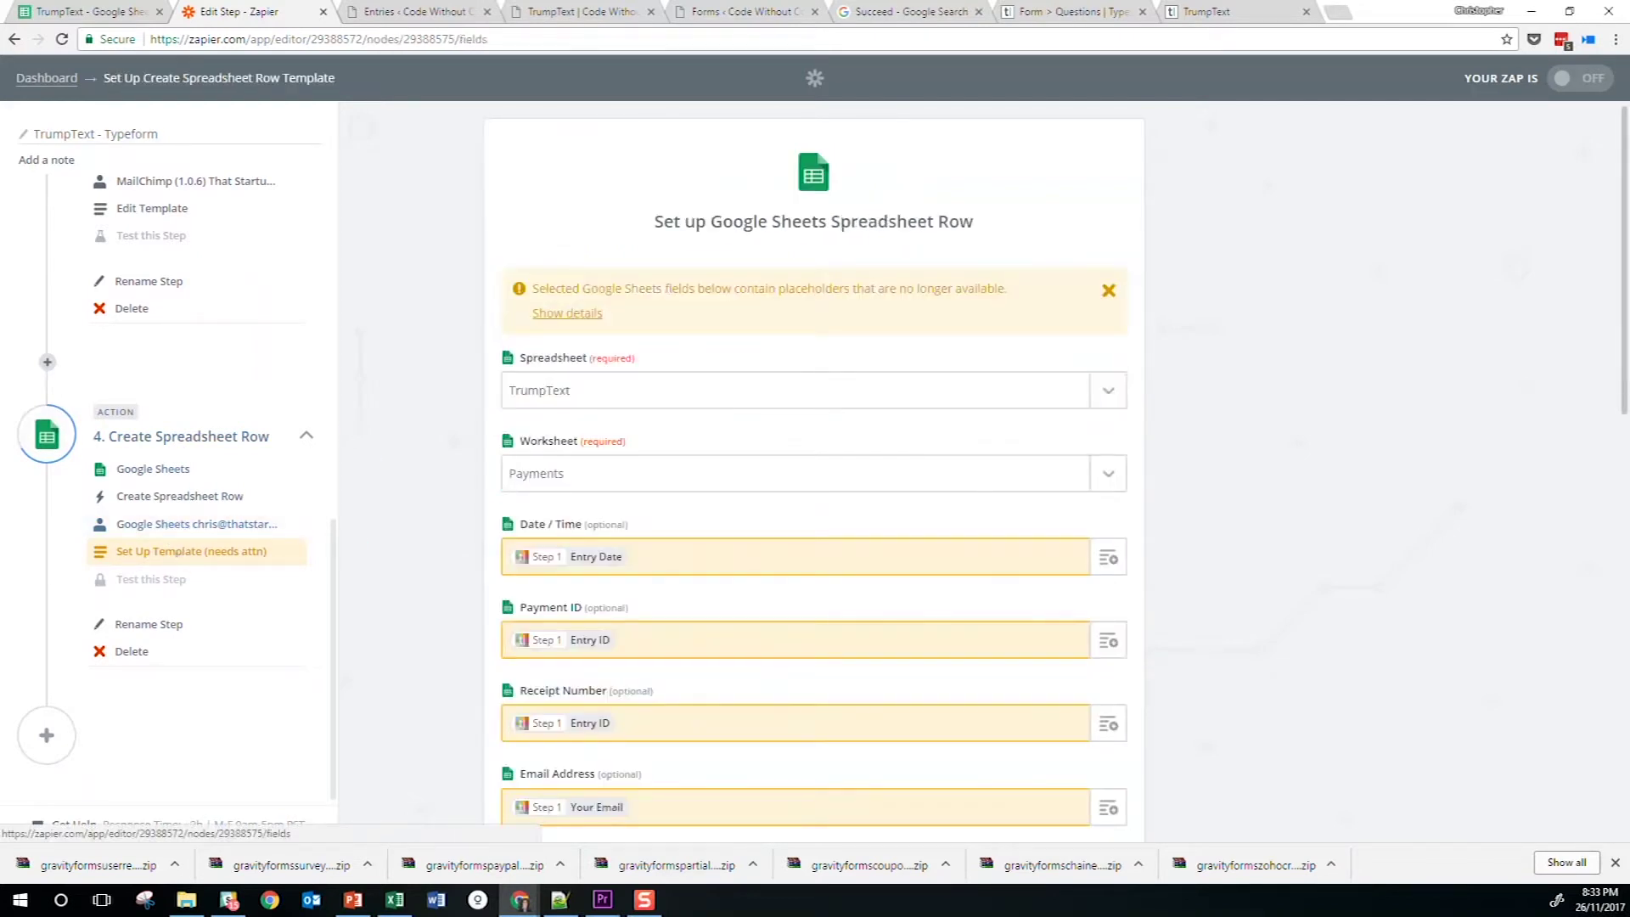
left_click(56, 17)
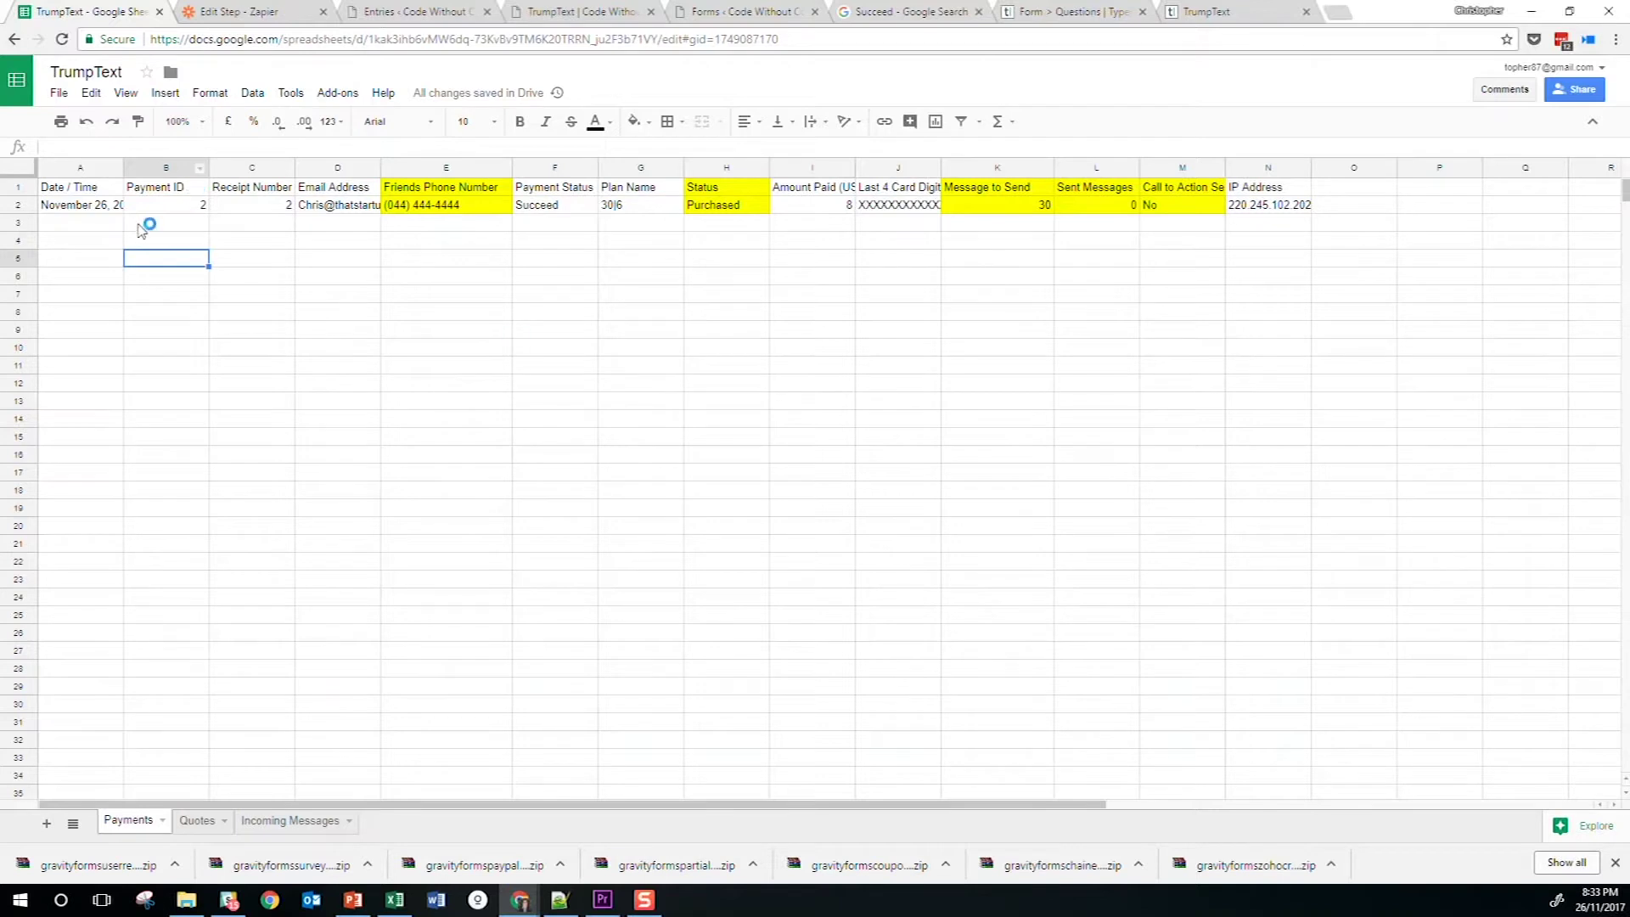
left_click(81, 223)
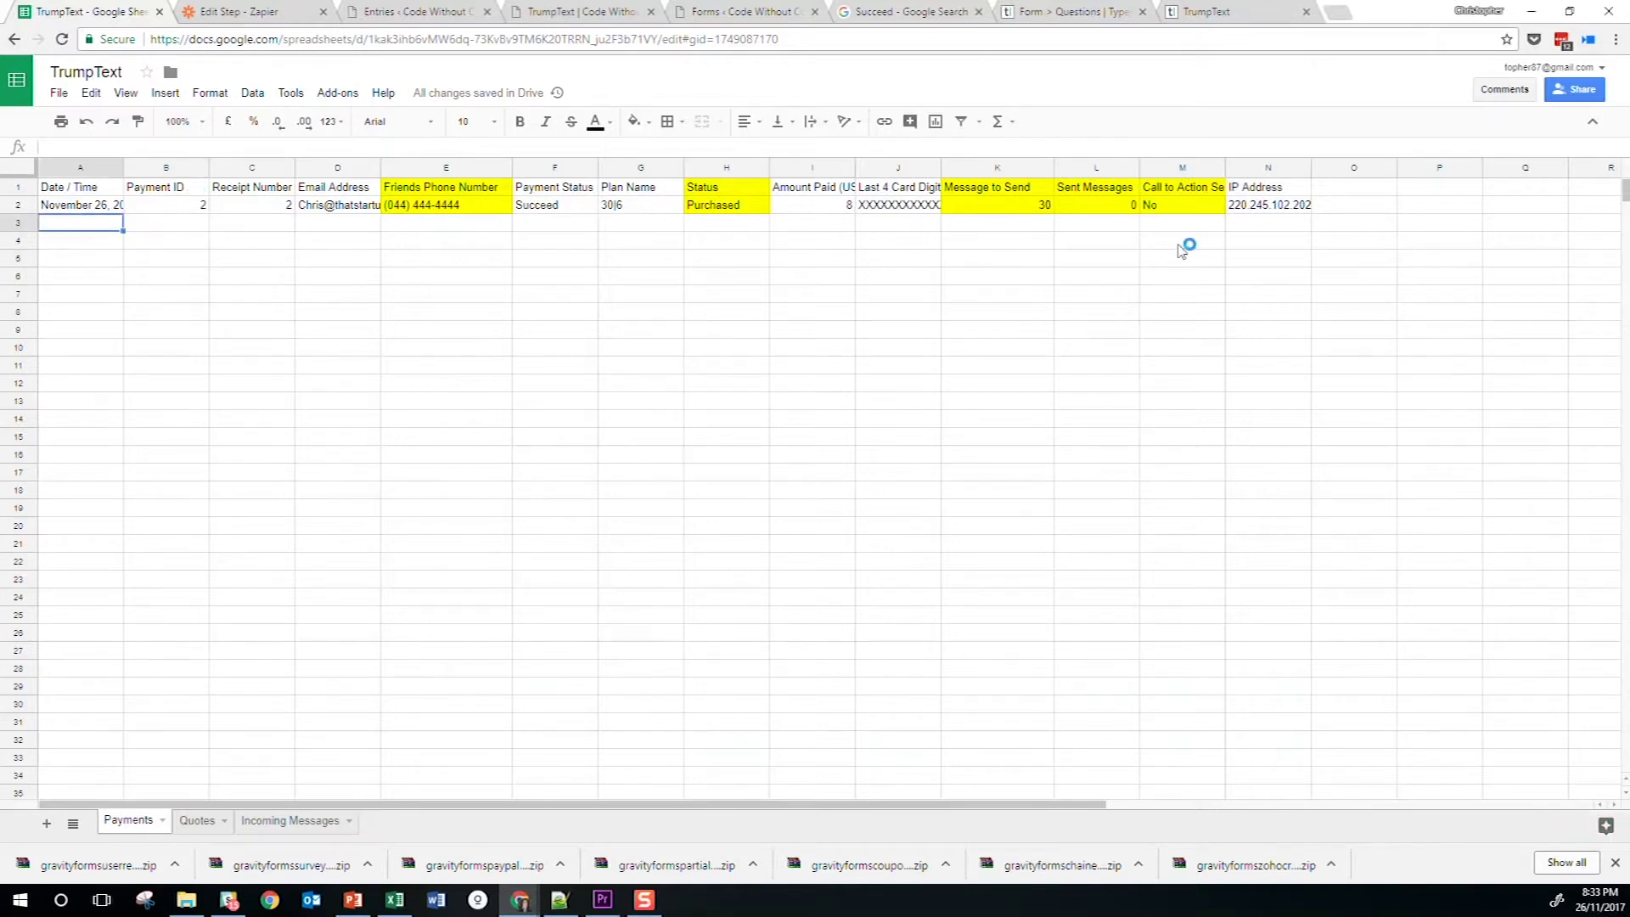
Return to the Zapier editor and remap the spreadsheet row's Date / Time to the New Entry's Submit Date
left_click(236, 17)
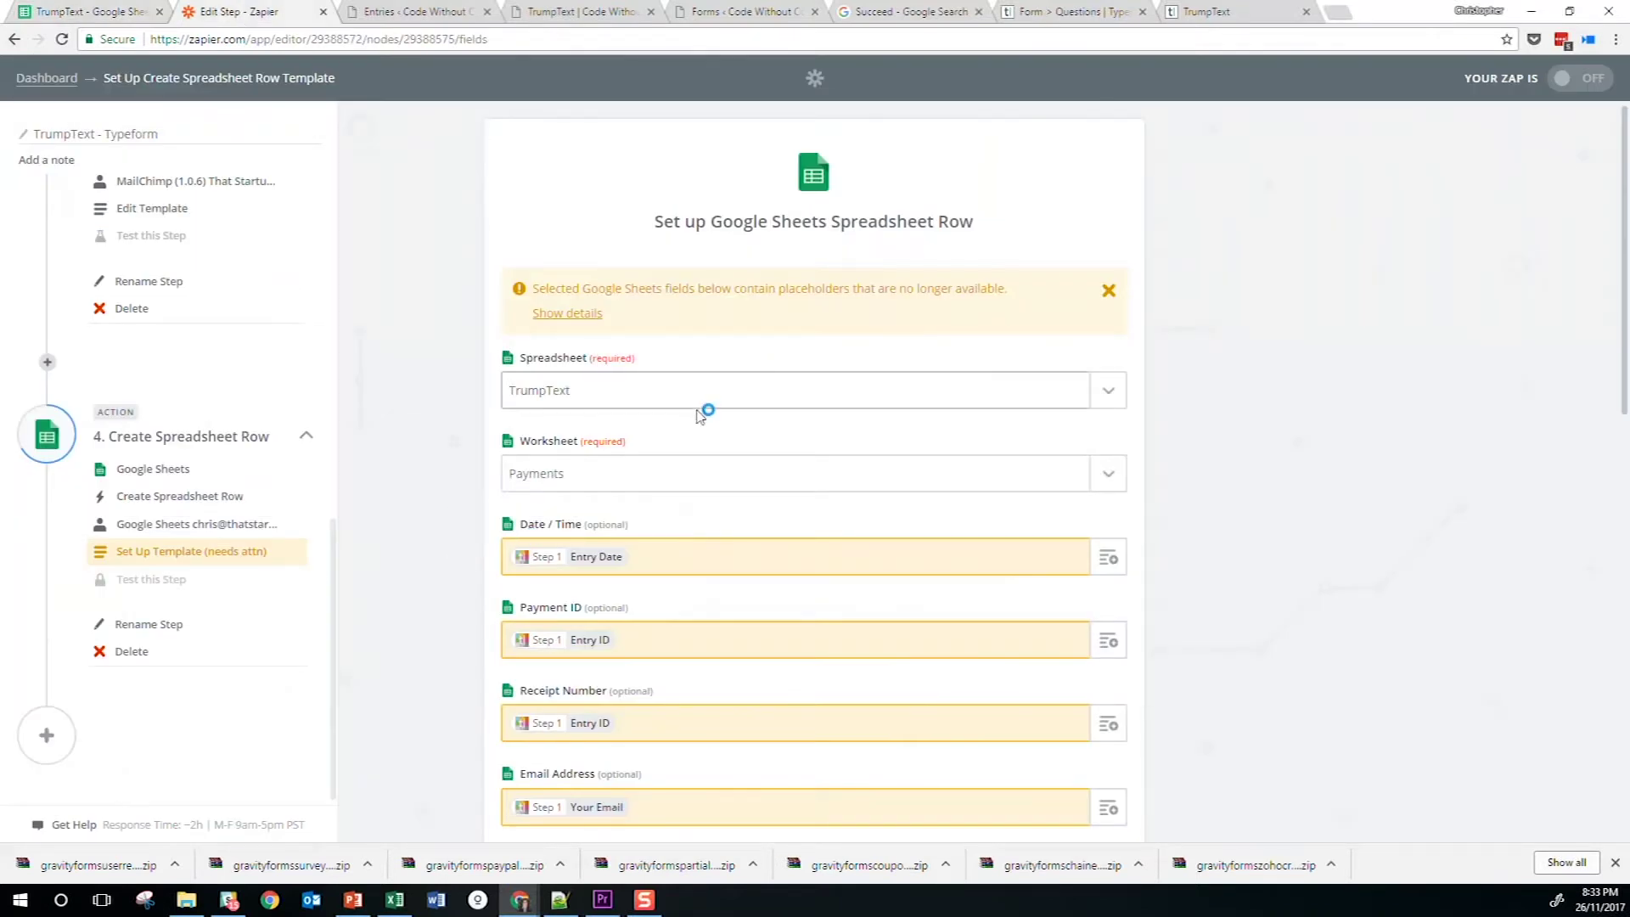
scroll(690, 582, "down", 1)
left_click(669, 469)
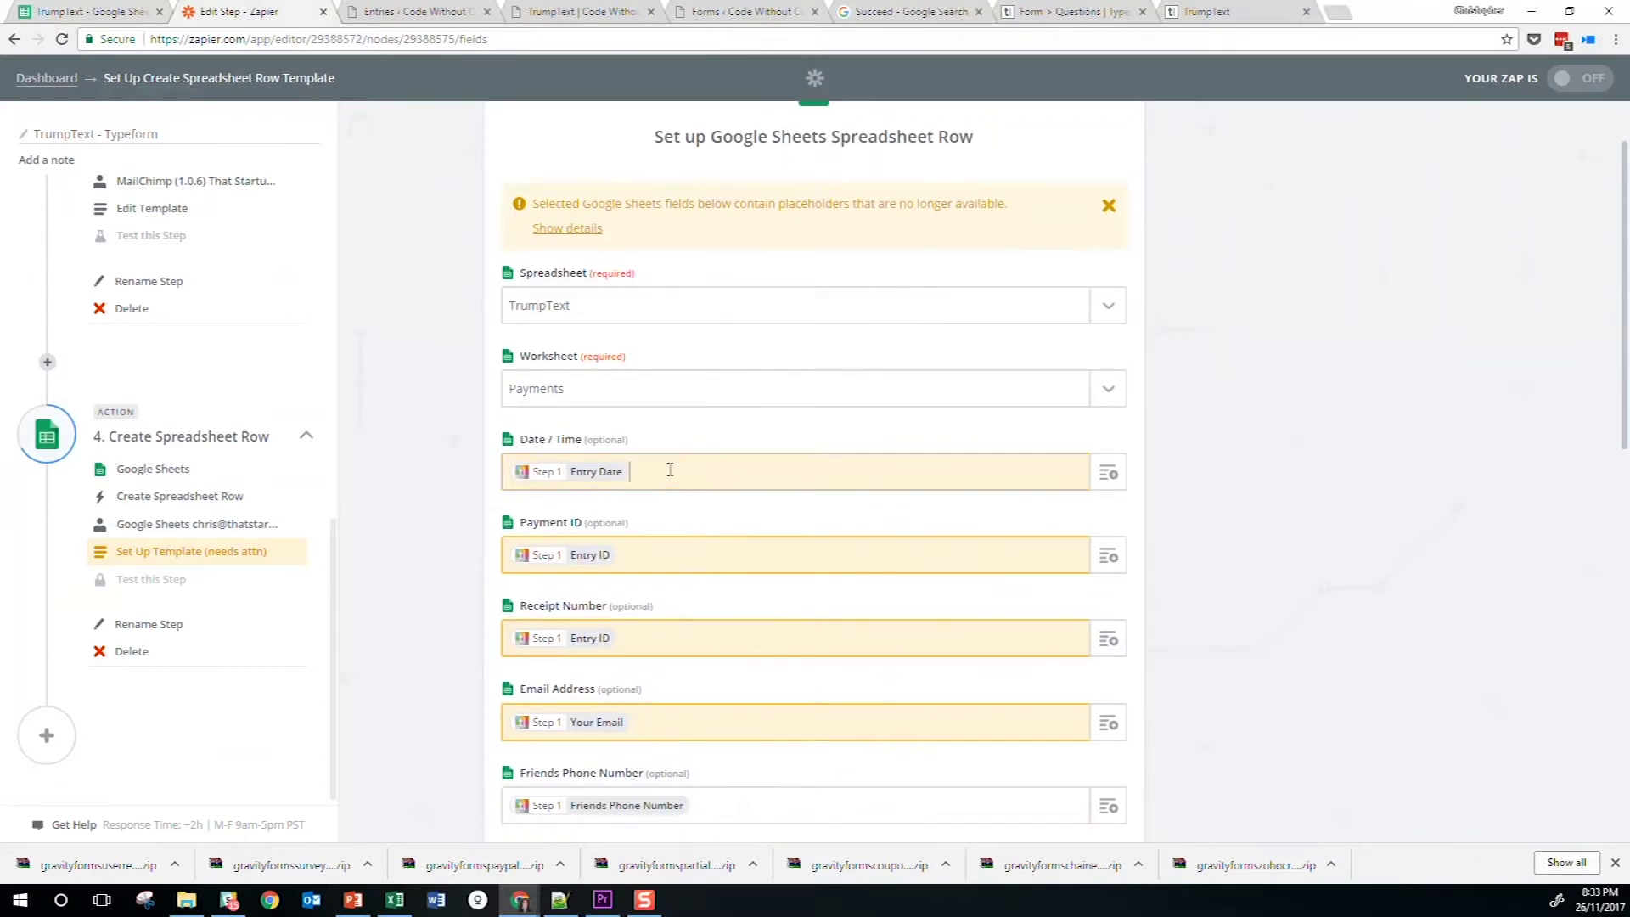
key("BackSpace")
left_click(1111, 473)
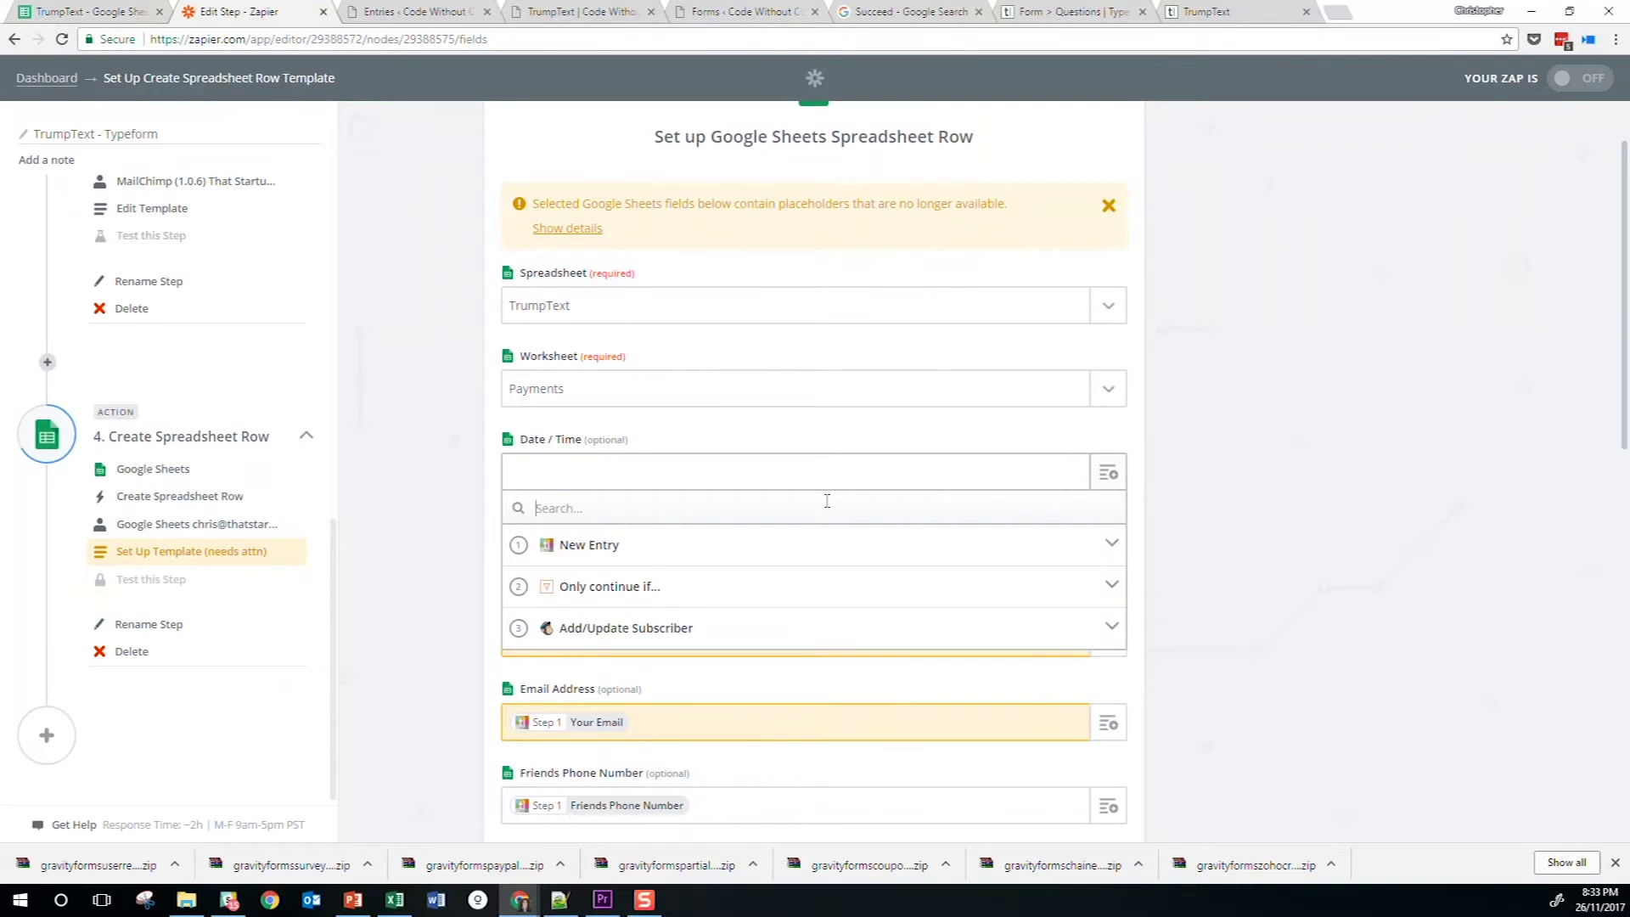
left_click(726, 550)
left_click(691, 617)
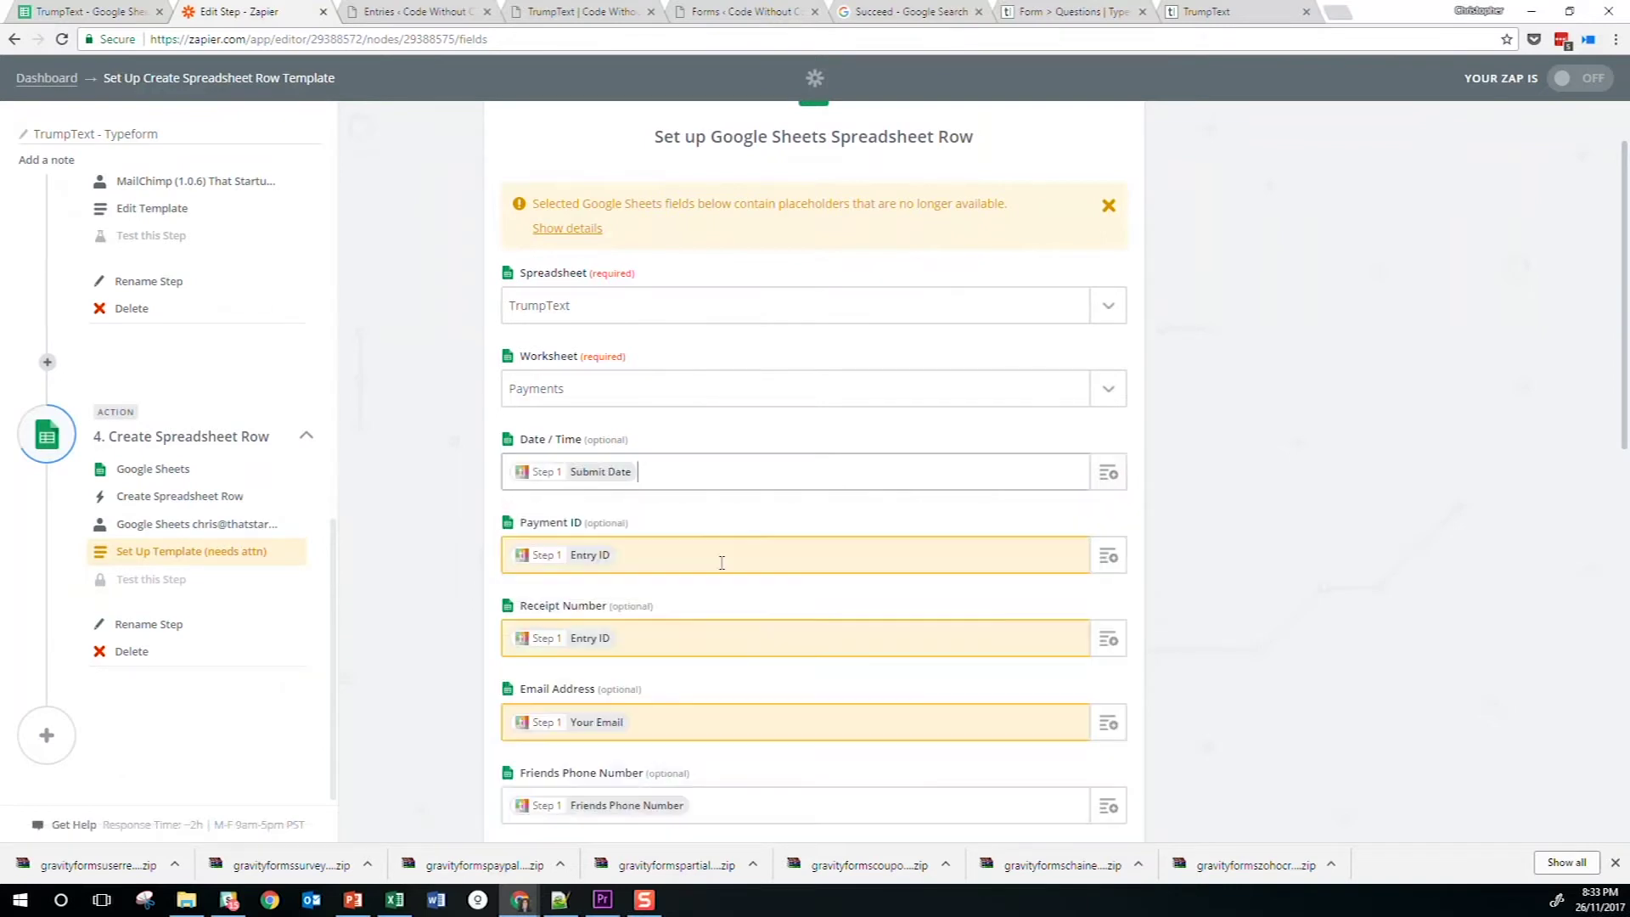
Remap both Payment ID and Receipt Number to the New Entry's Token field
left_click(1105, 566)
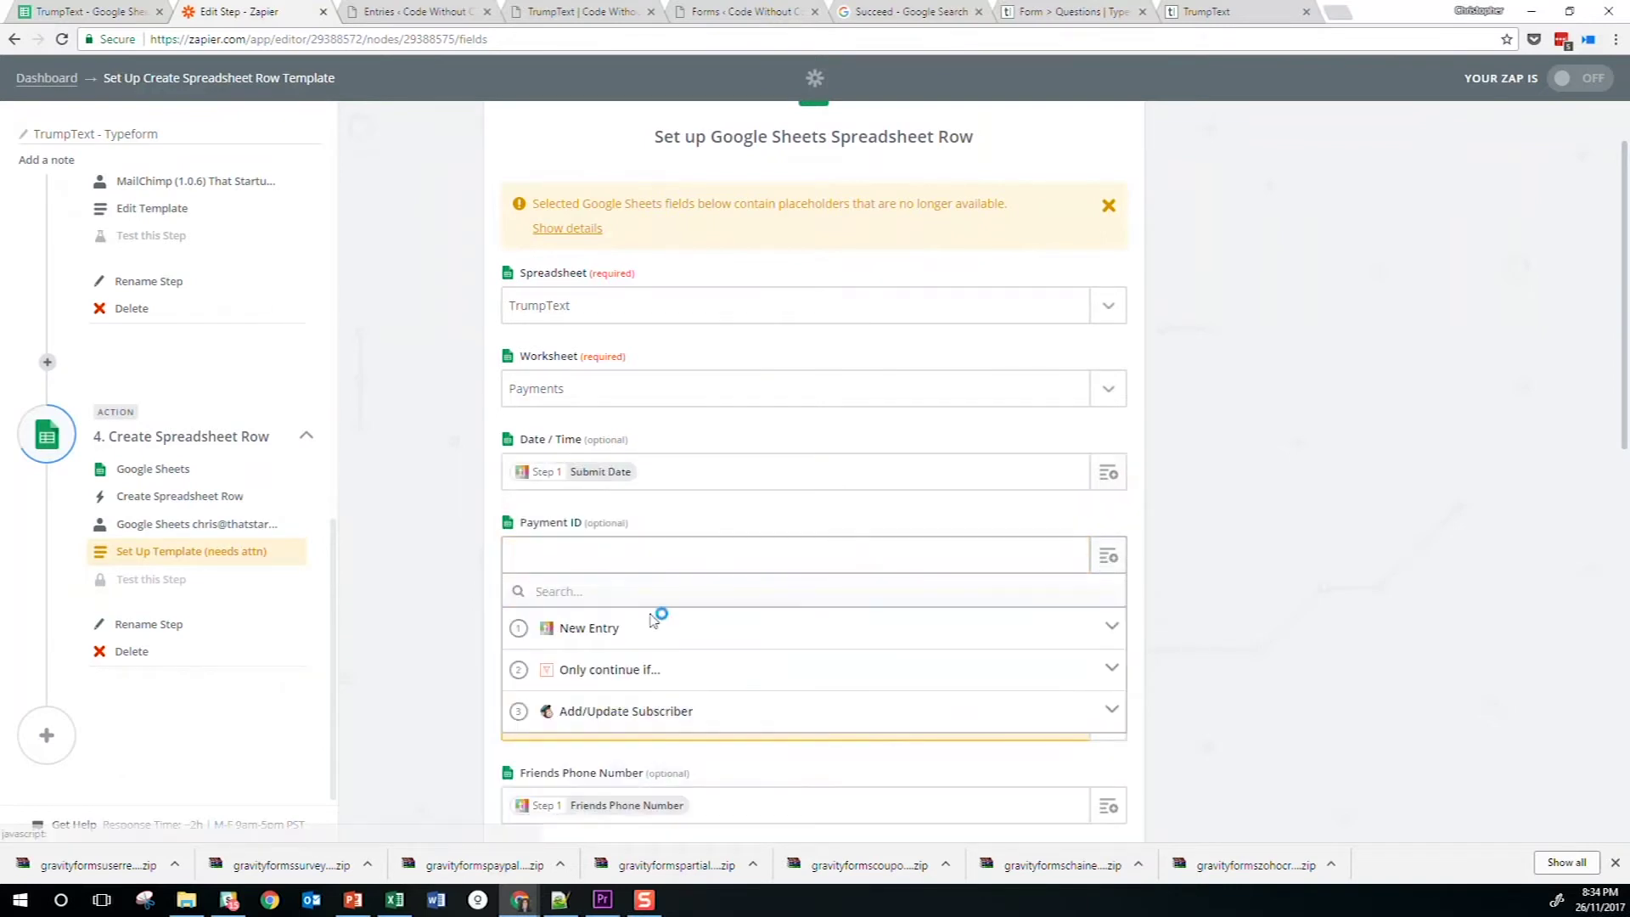
left_click(659, 627)
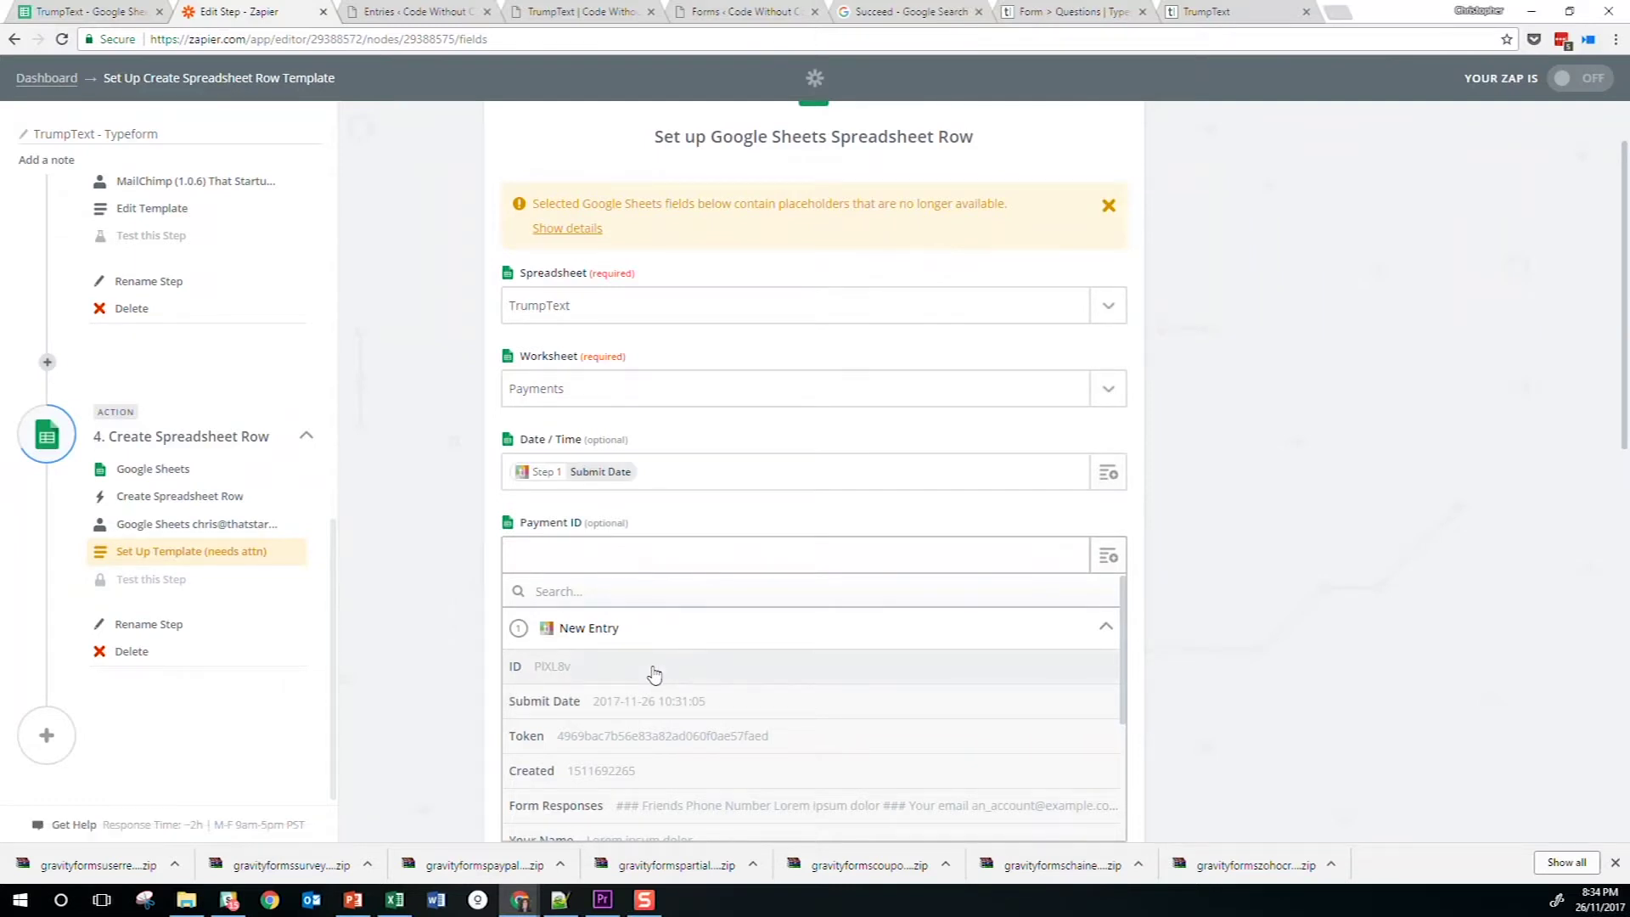
scroll(653, 675, "down", 1)
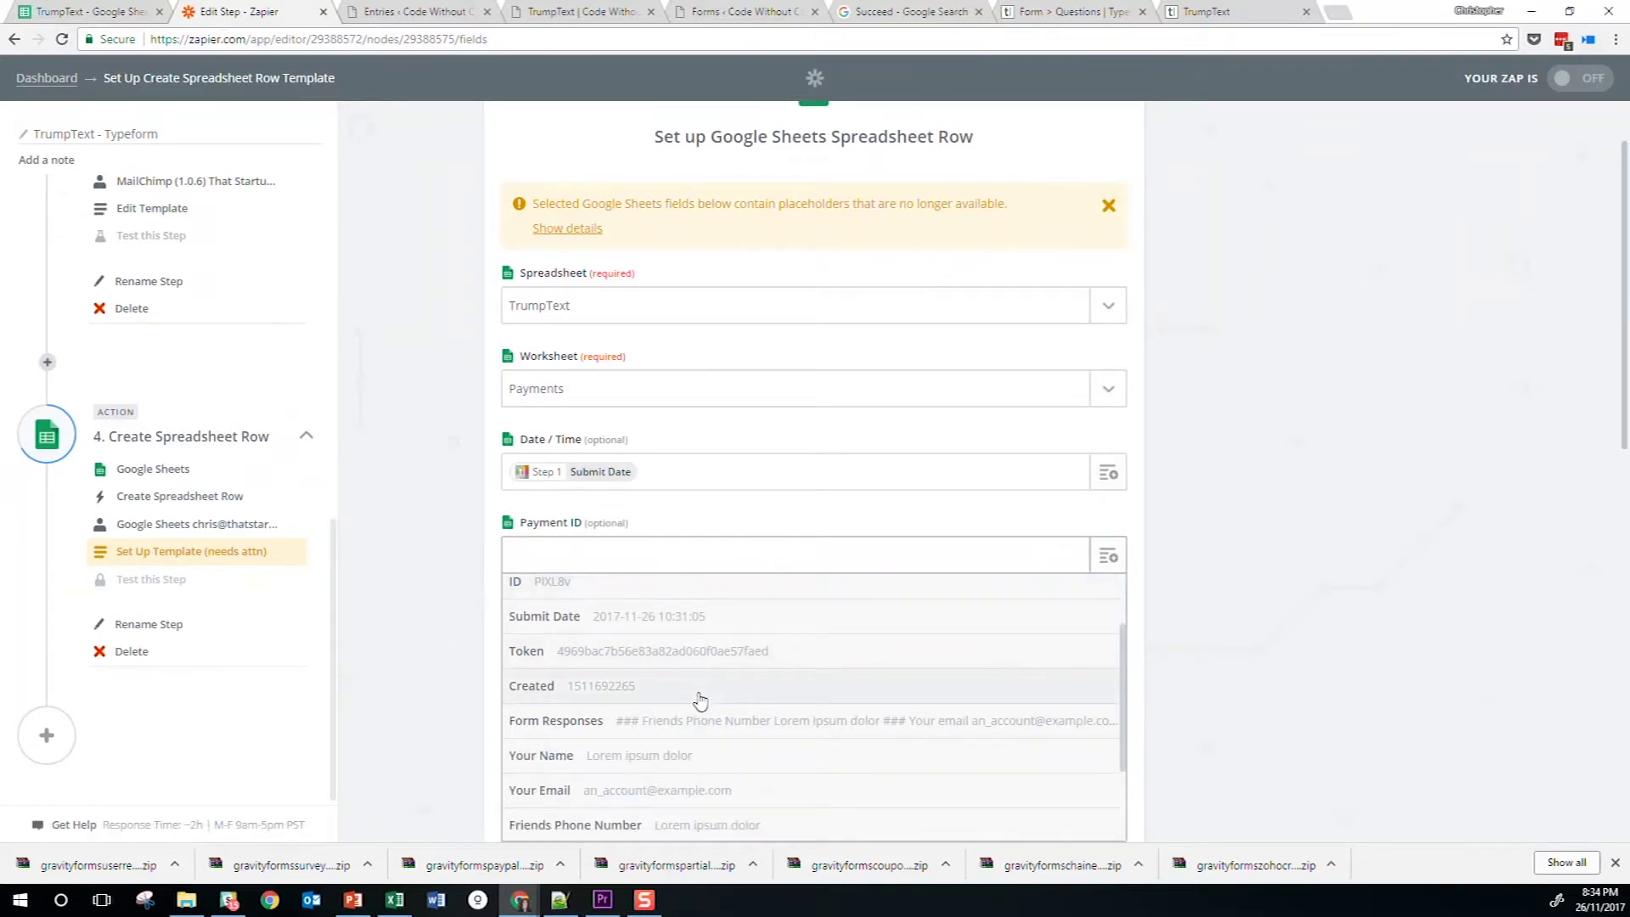
left_click(672, 658)
left_click_drag(667, 572, 452, 564)
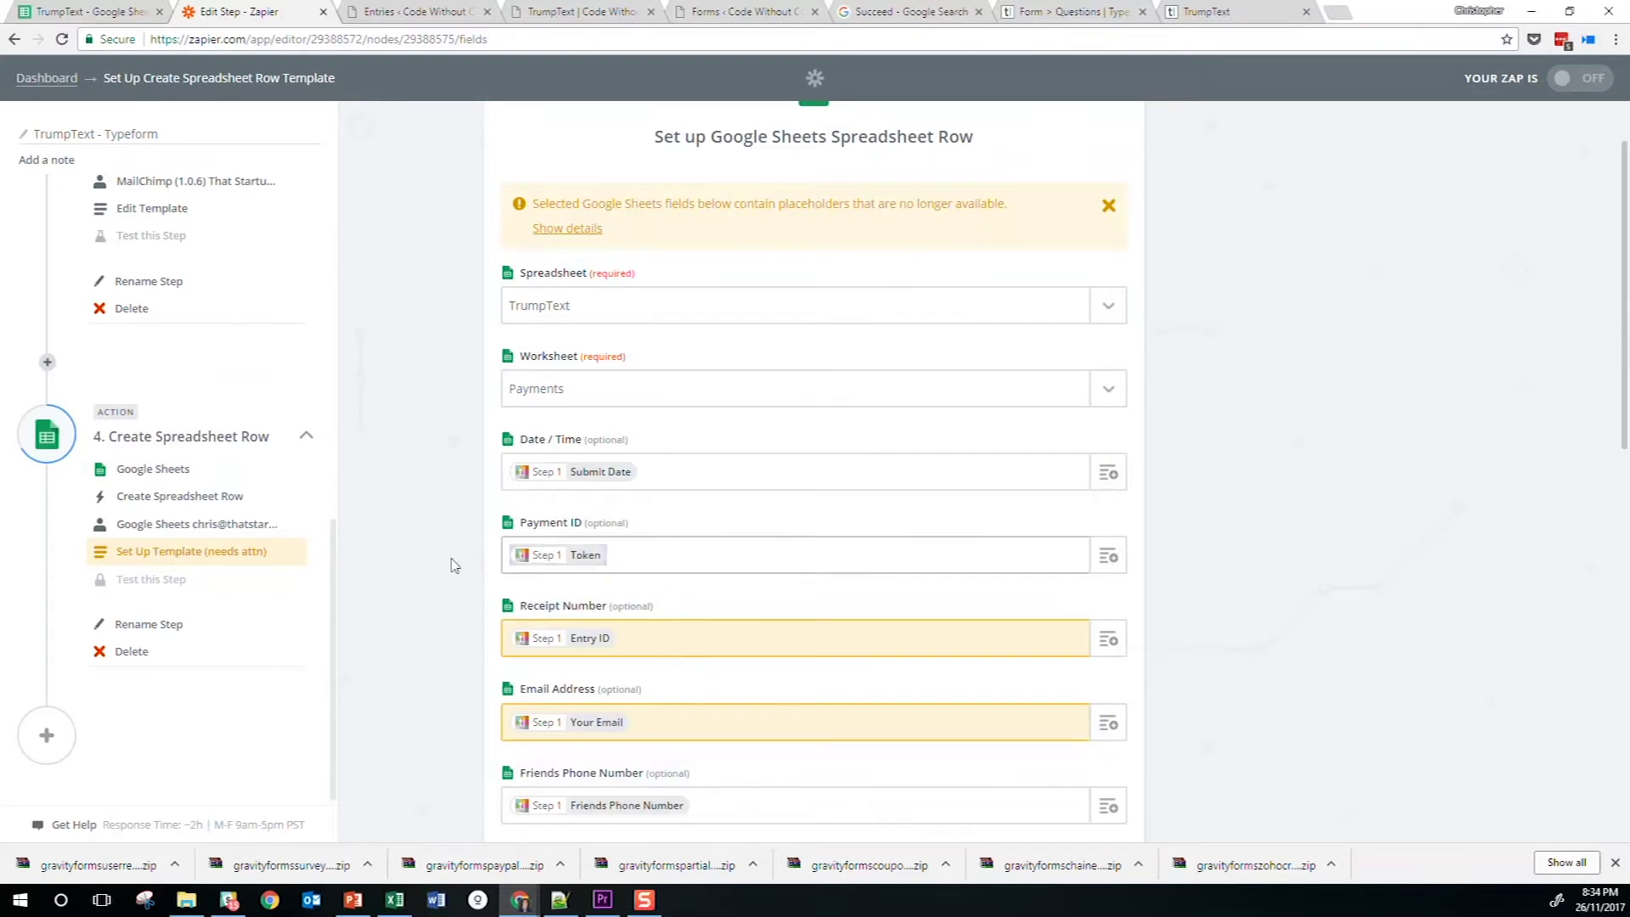
left_click(648, 639)
key("ctrl+a")
key("ctrl+v")
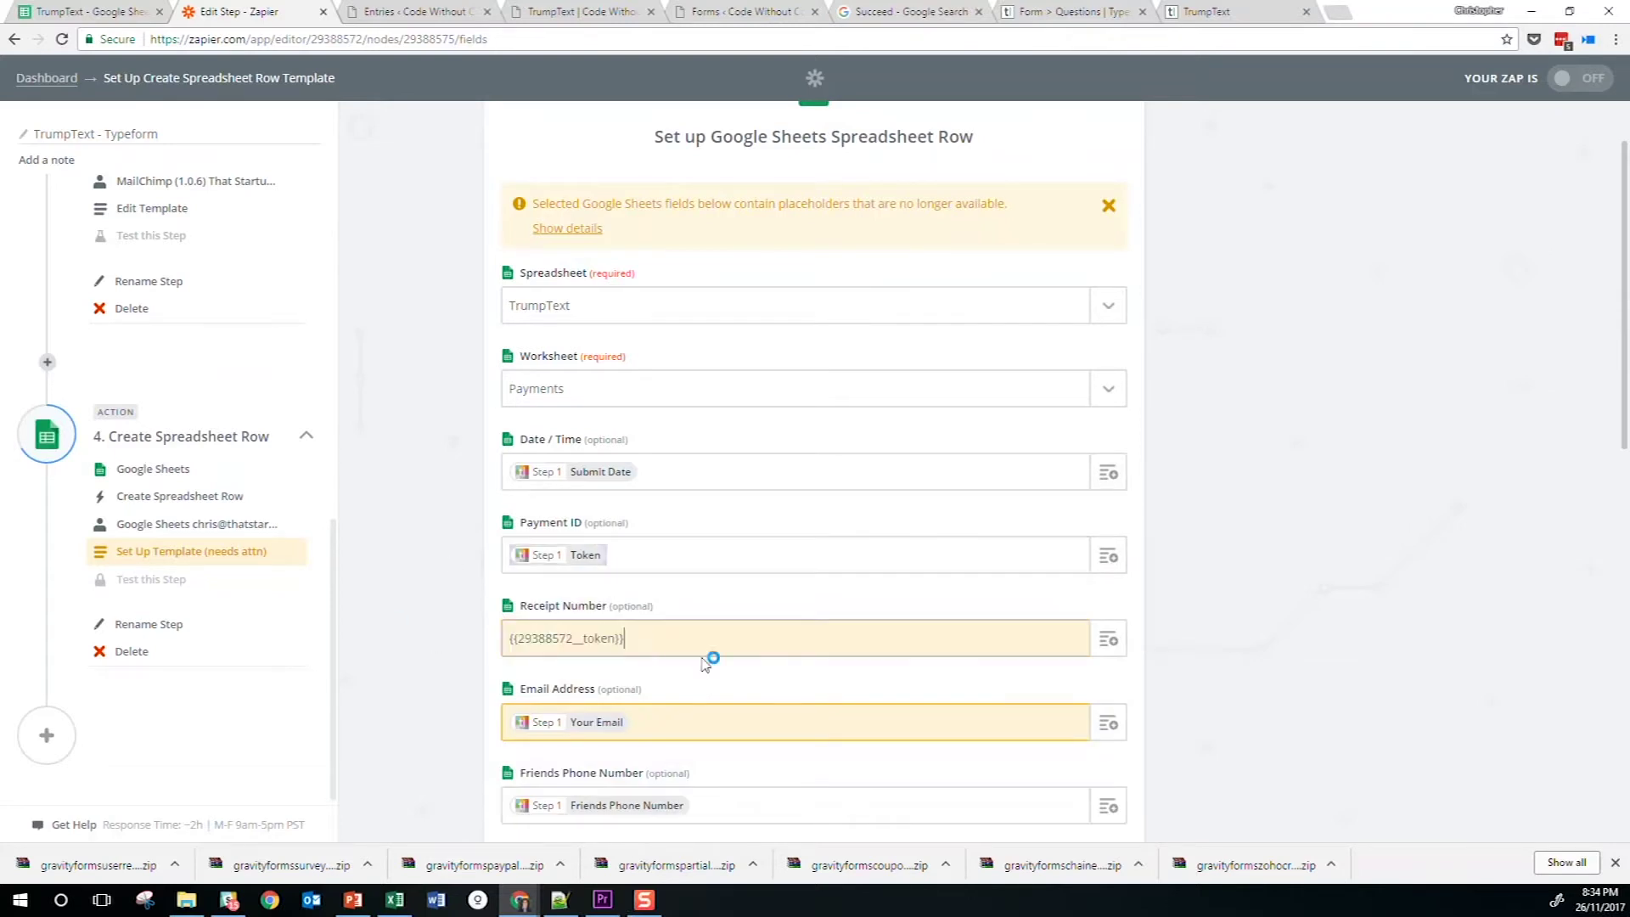
Remap the spreadsheet row's Email Address to the New Entry's Your Email
left_click(680, 724)
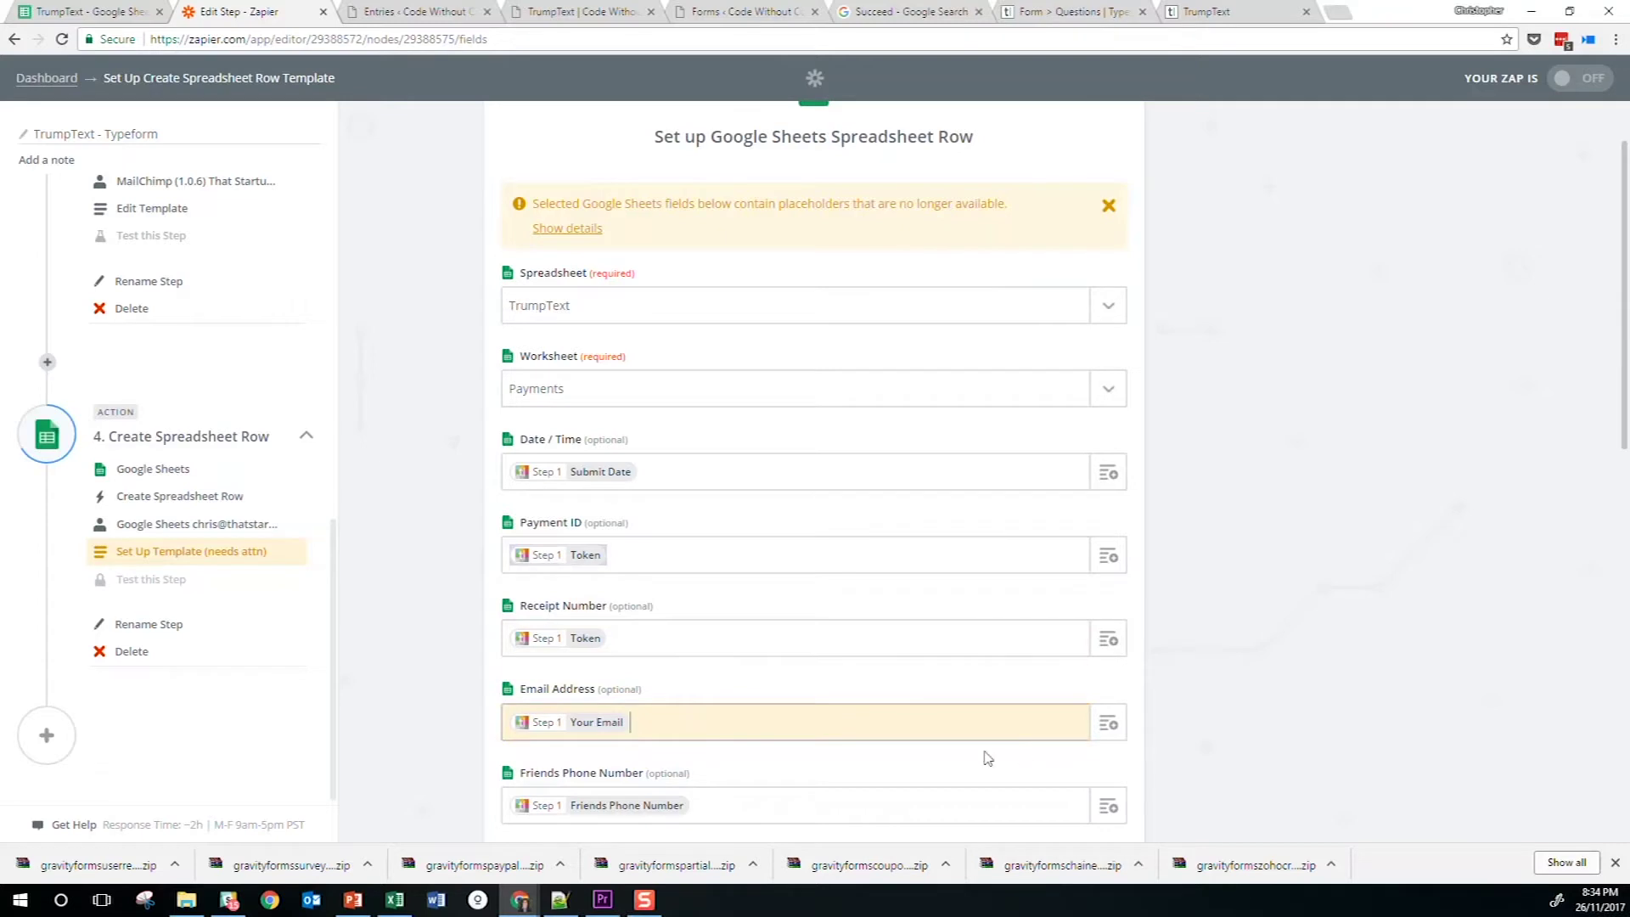
left_click(1108, 724)
left_click(660, 793)
scroll(785, 683, "down", 3)
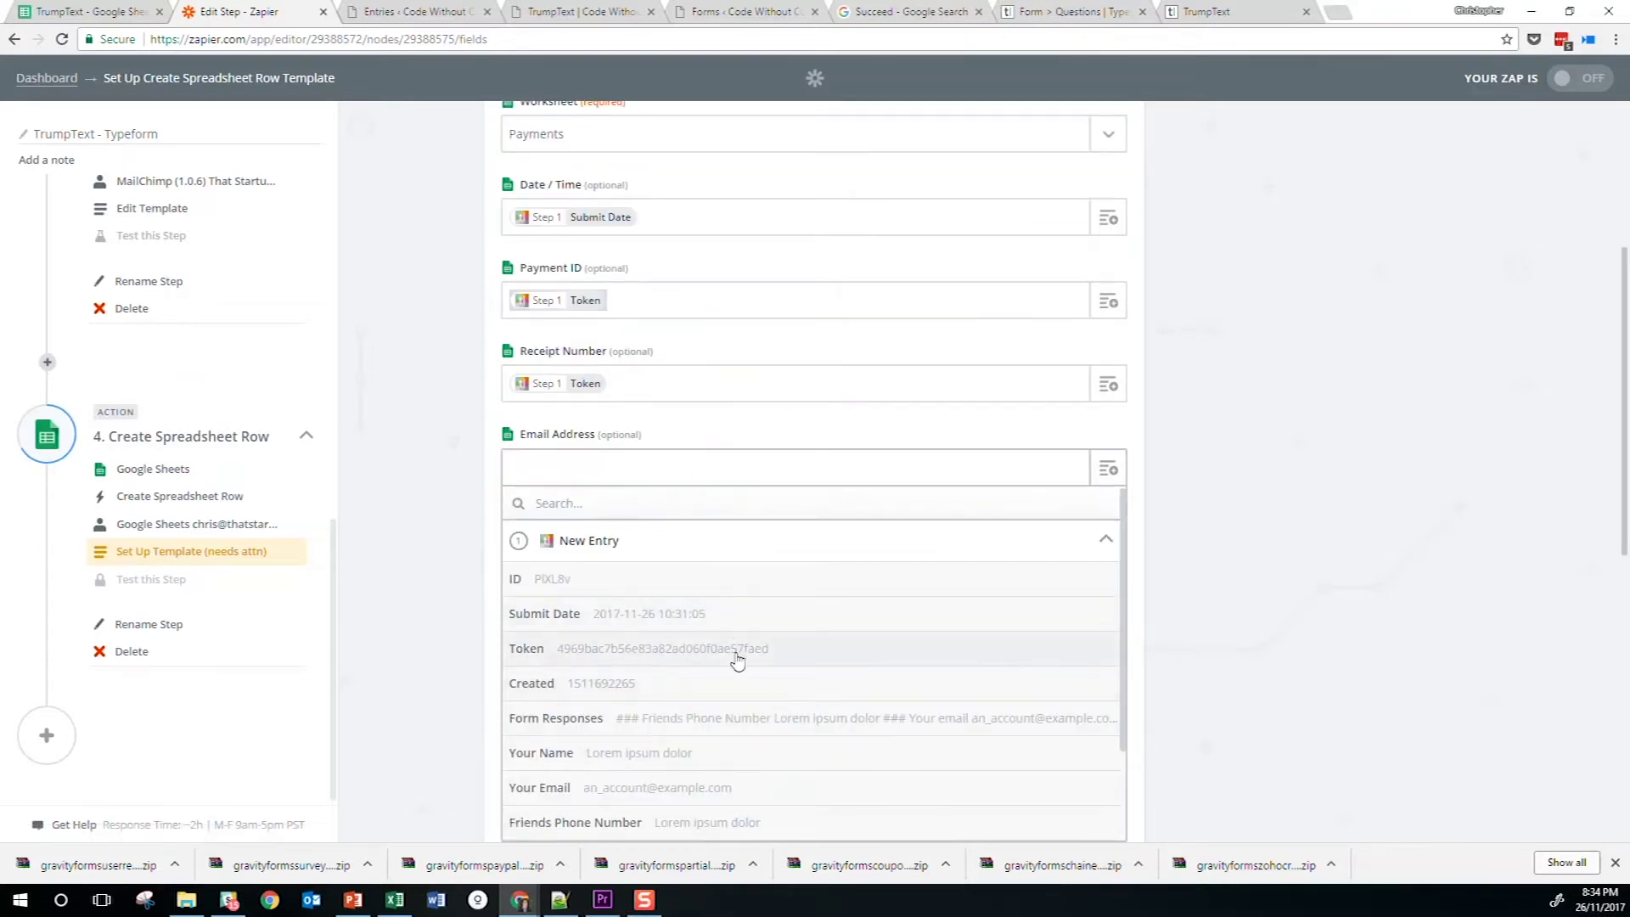
scroll(738, 655, "down", 2)
left_click(714, 706)
Replace the Friends Phone Number mapping with the New Entry's Form Responses field
left_click(764, 547)
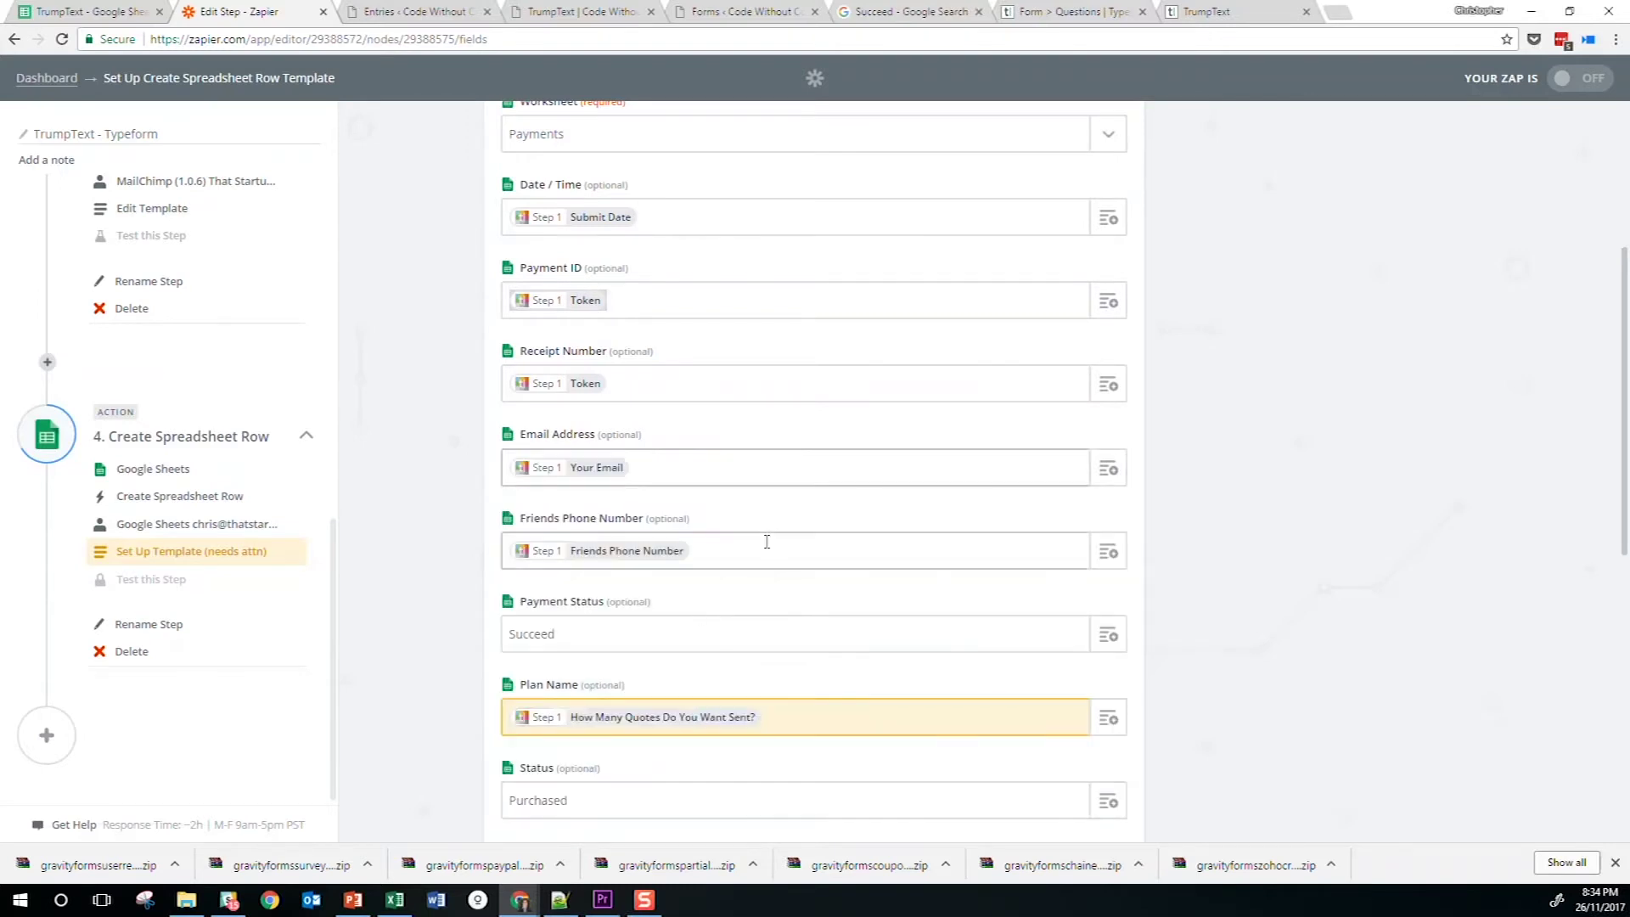
key("BackSpace")
left_click(1084, 552)
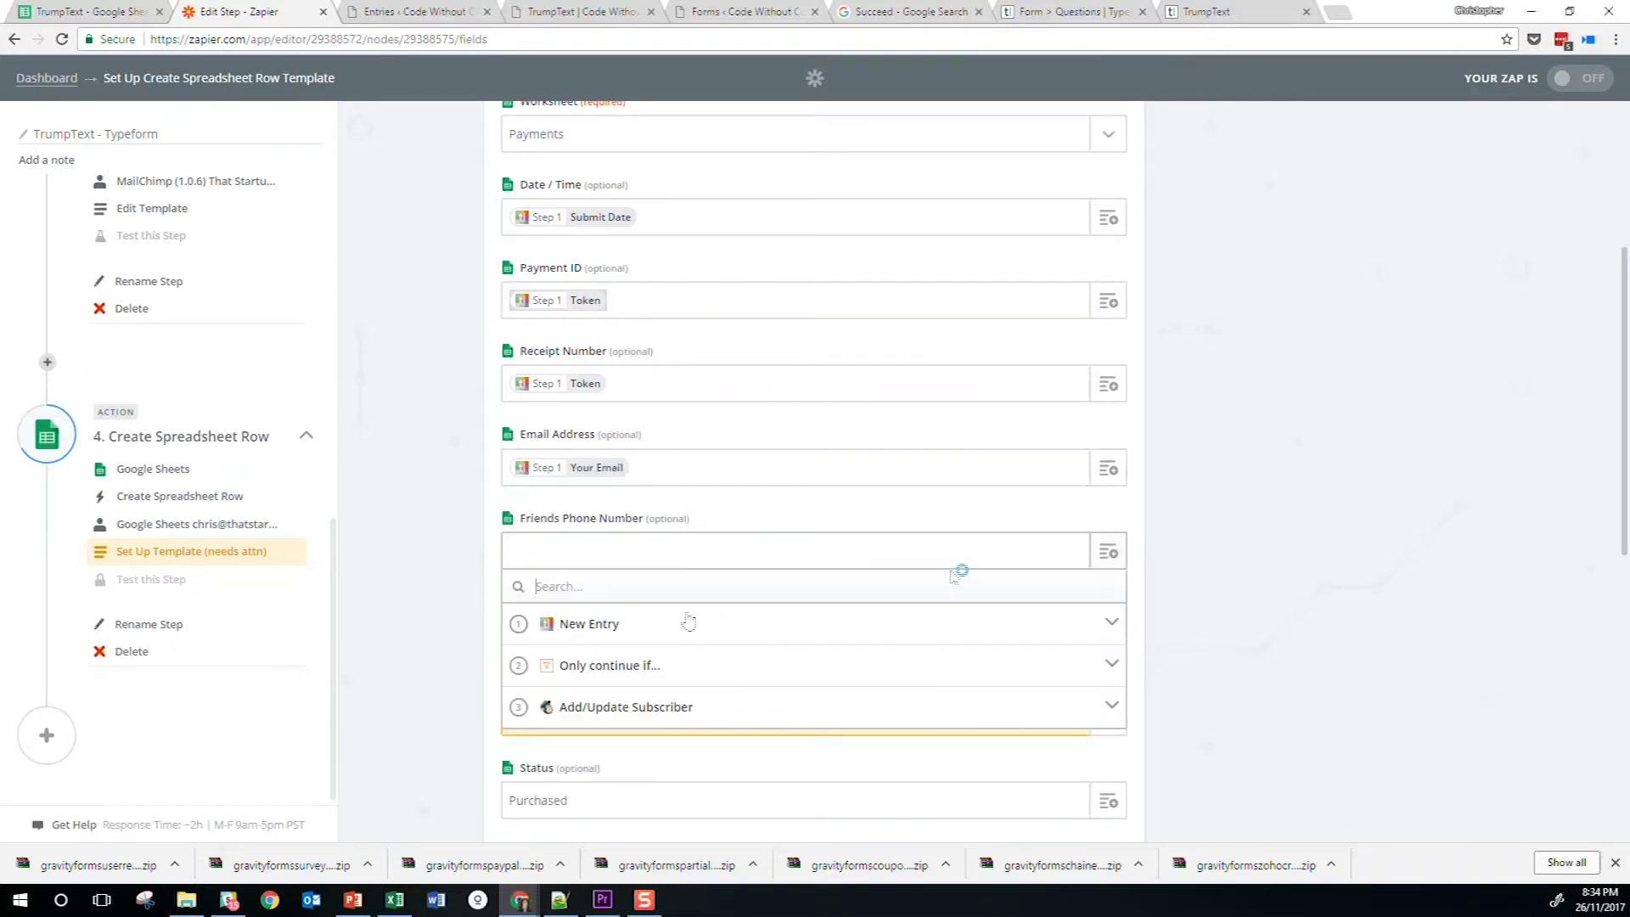
left_click(654, 632)
scroll(804, 703, "down", 3)
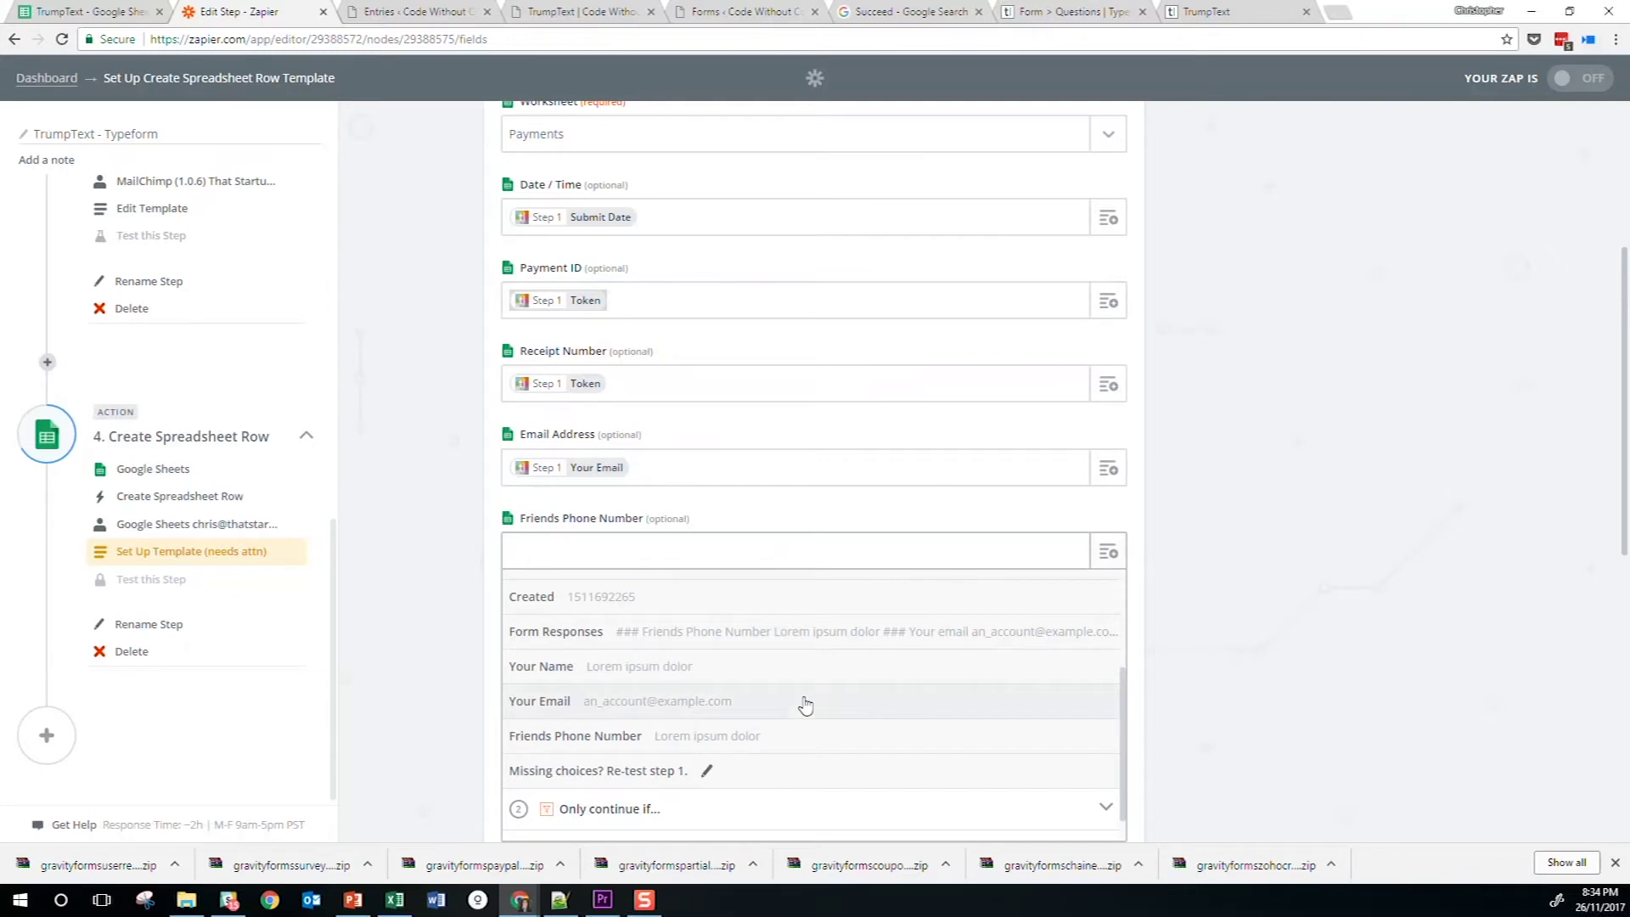
left_click(770, 654)
Clear the outdated How Many Quotes Do You Want Sent? placeholder from Plan Name
left_click(806, 633)
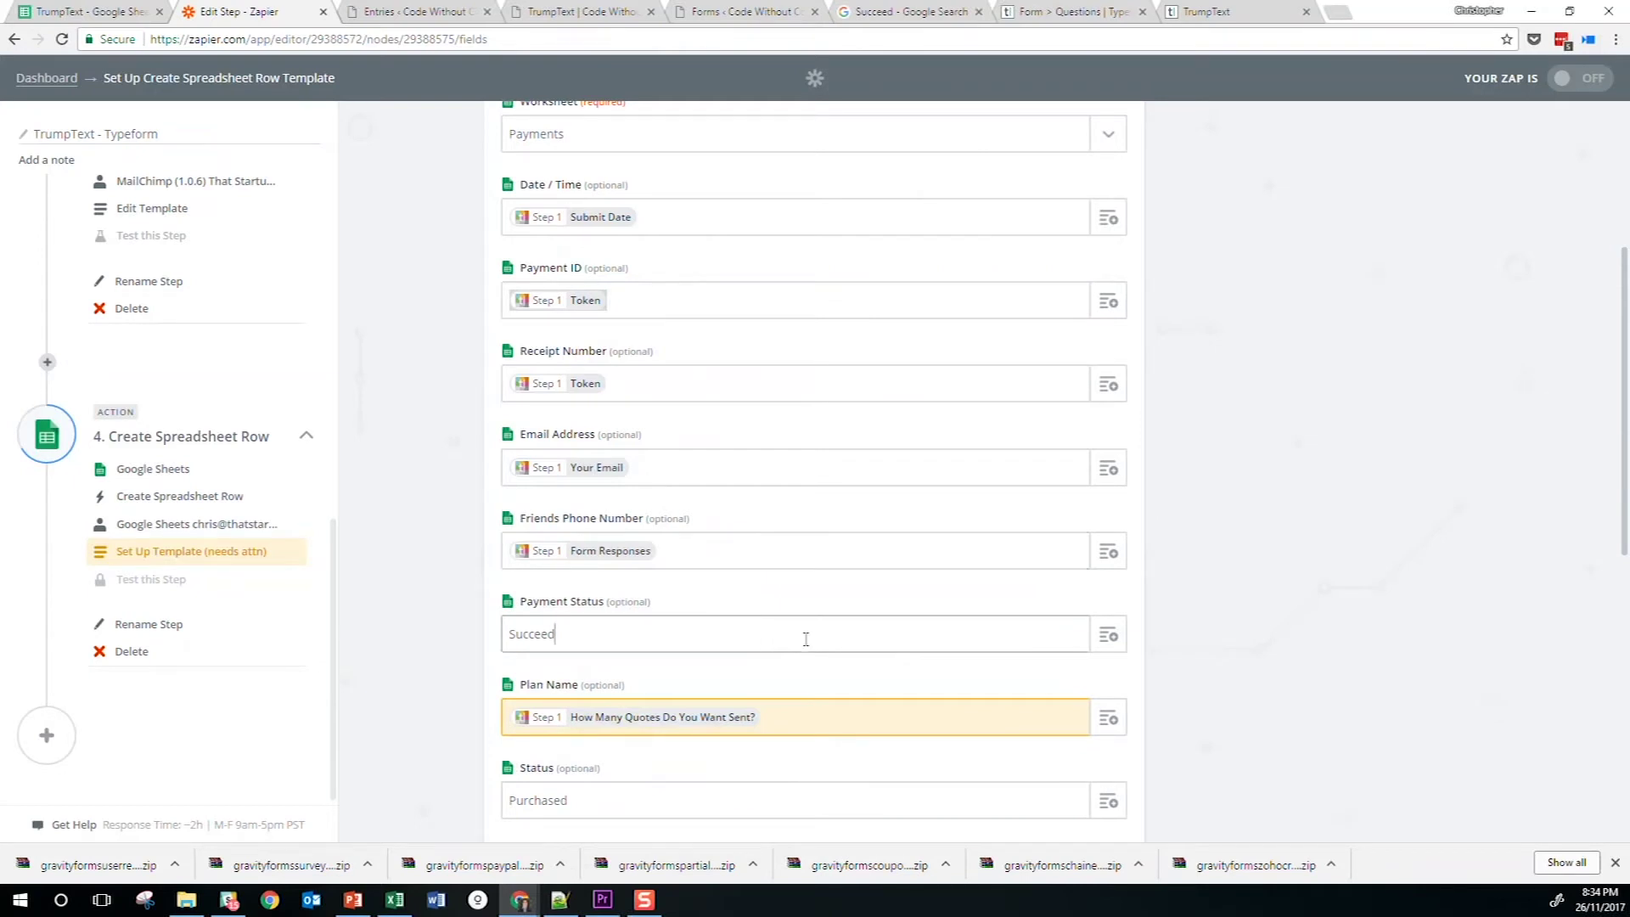
scroll(798, 643, "down", 2)
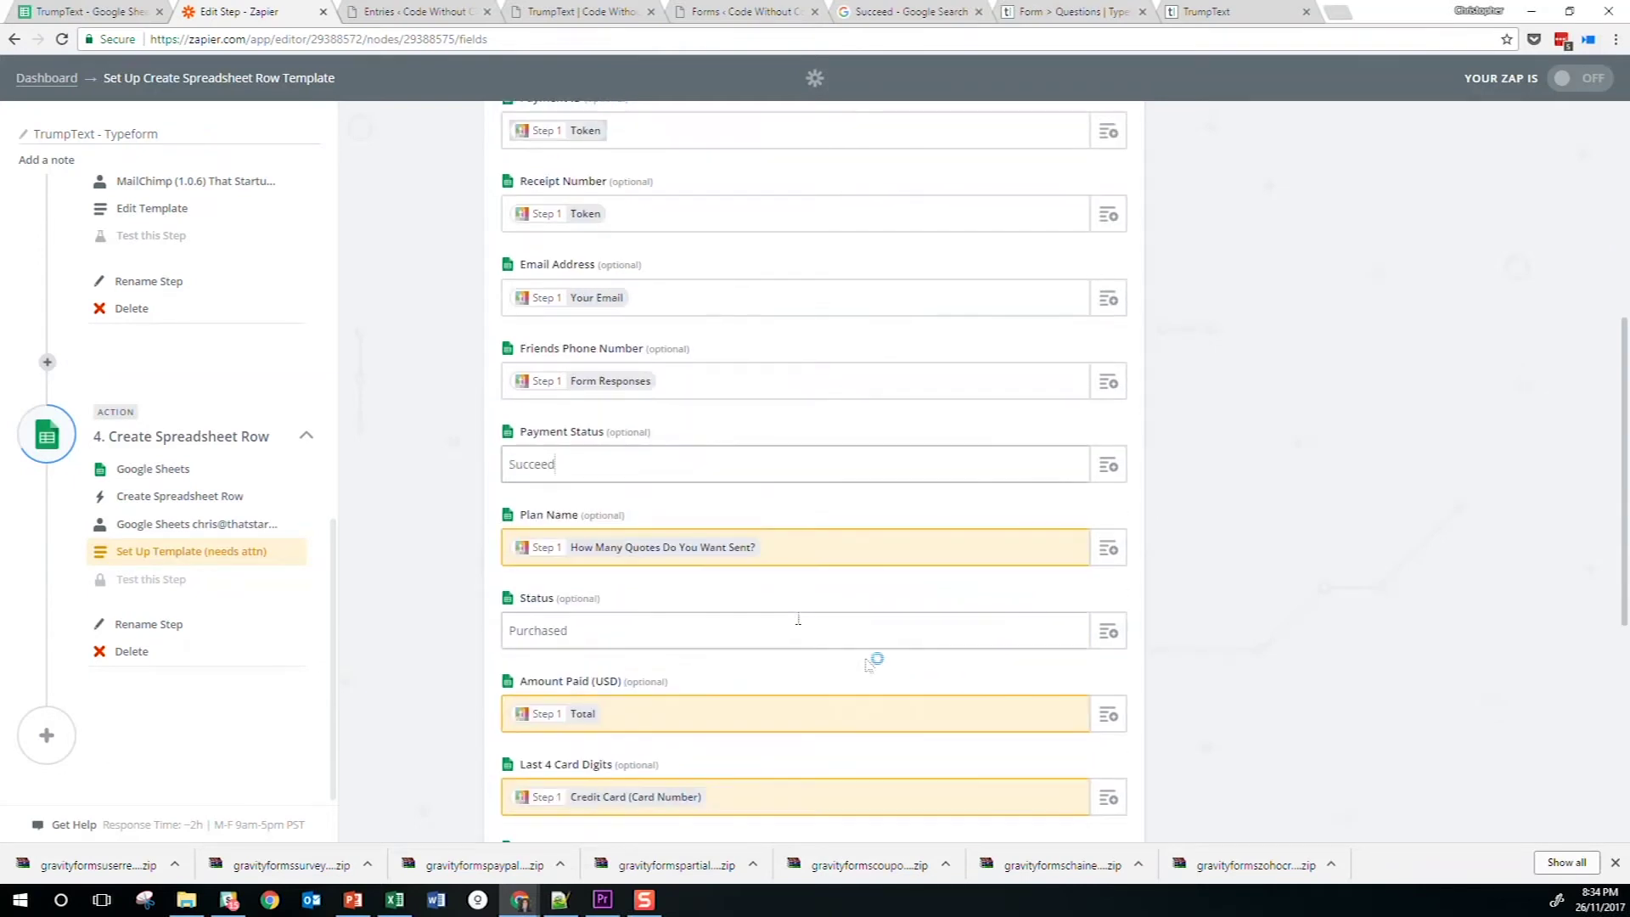
left_click(838, 547)
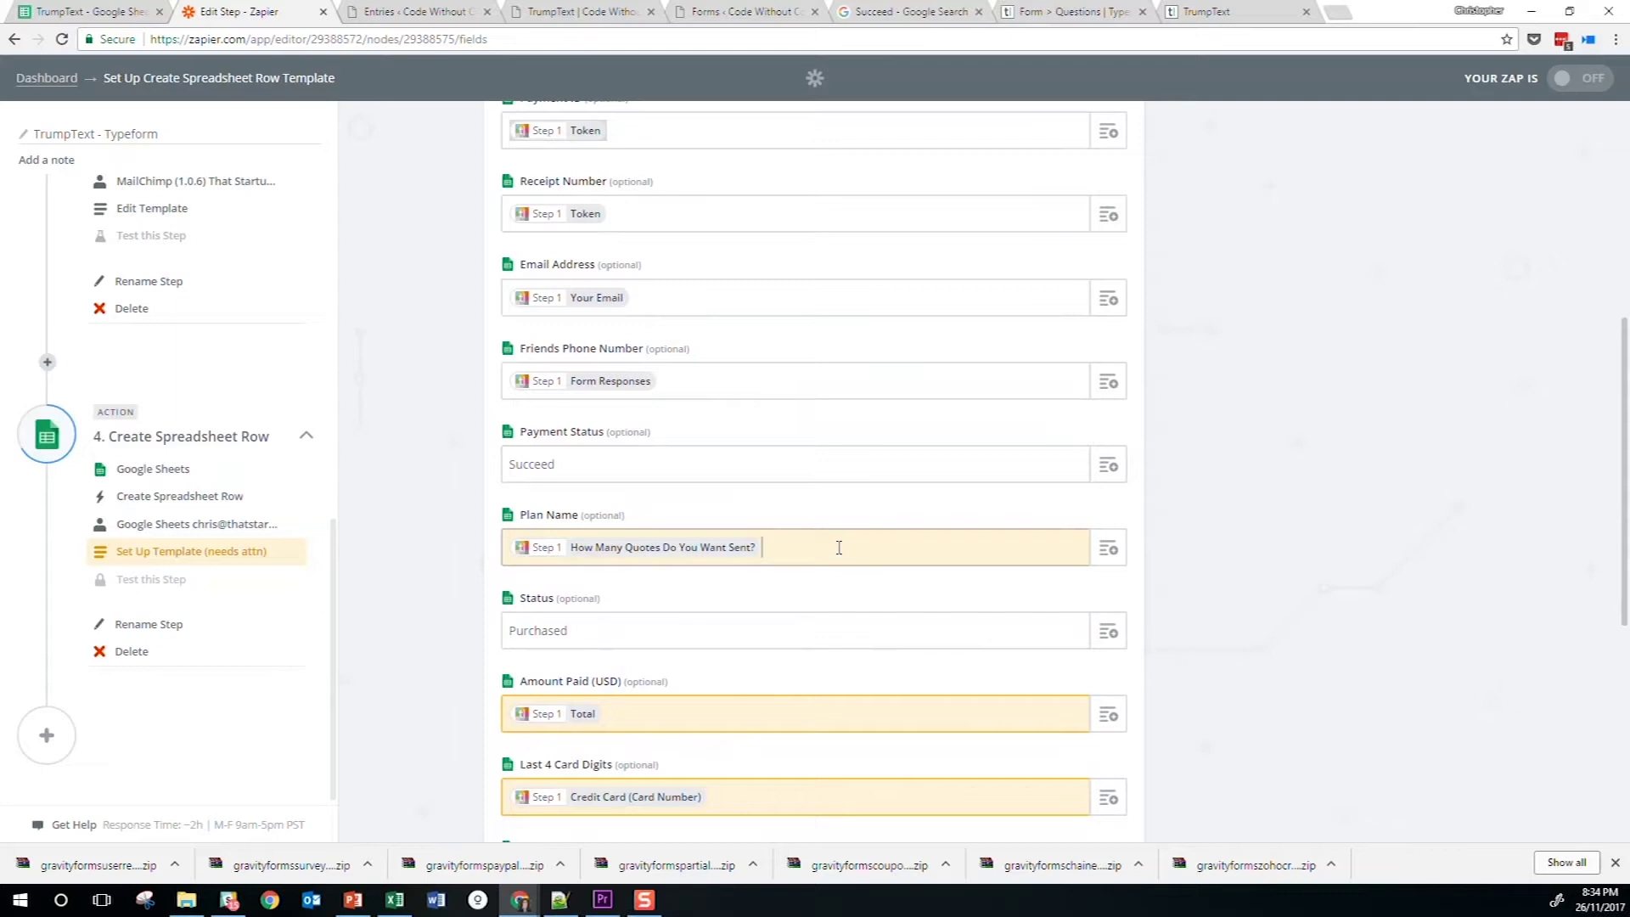
key("BackSpace")
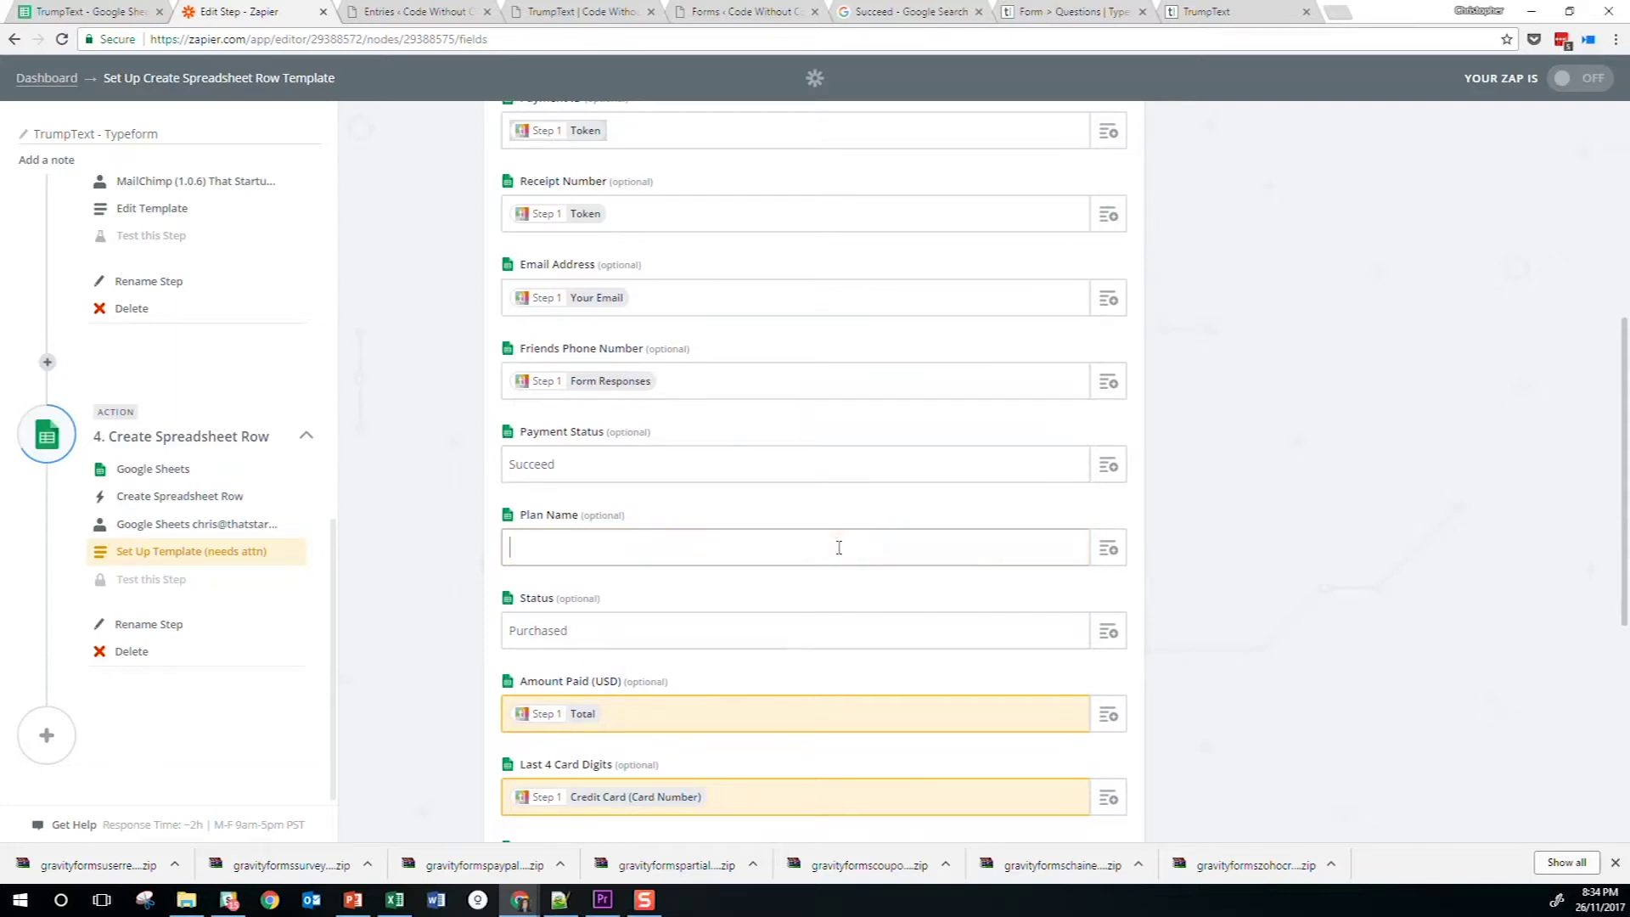
Set Plan Name to Typeform - Free and replace the Amount Paid (USD) mapping with $0
type("Typeform - Free")
left_click(617, 639)
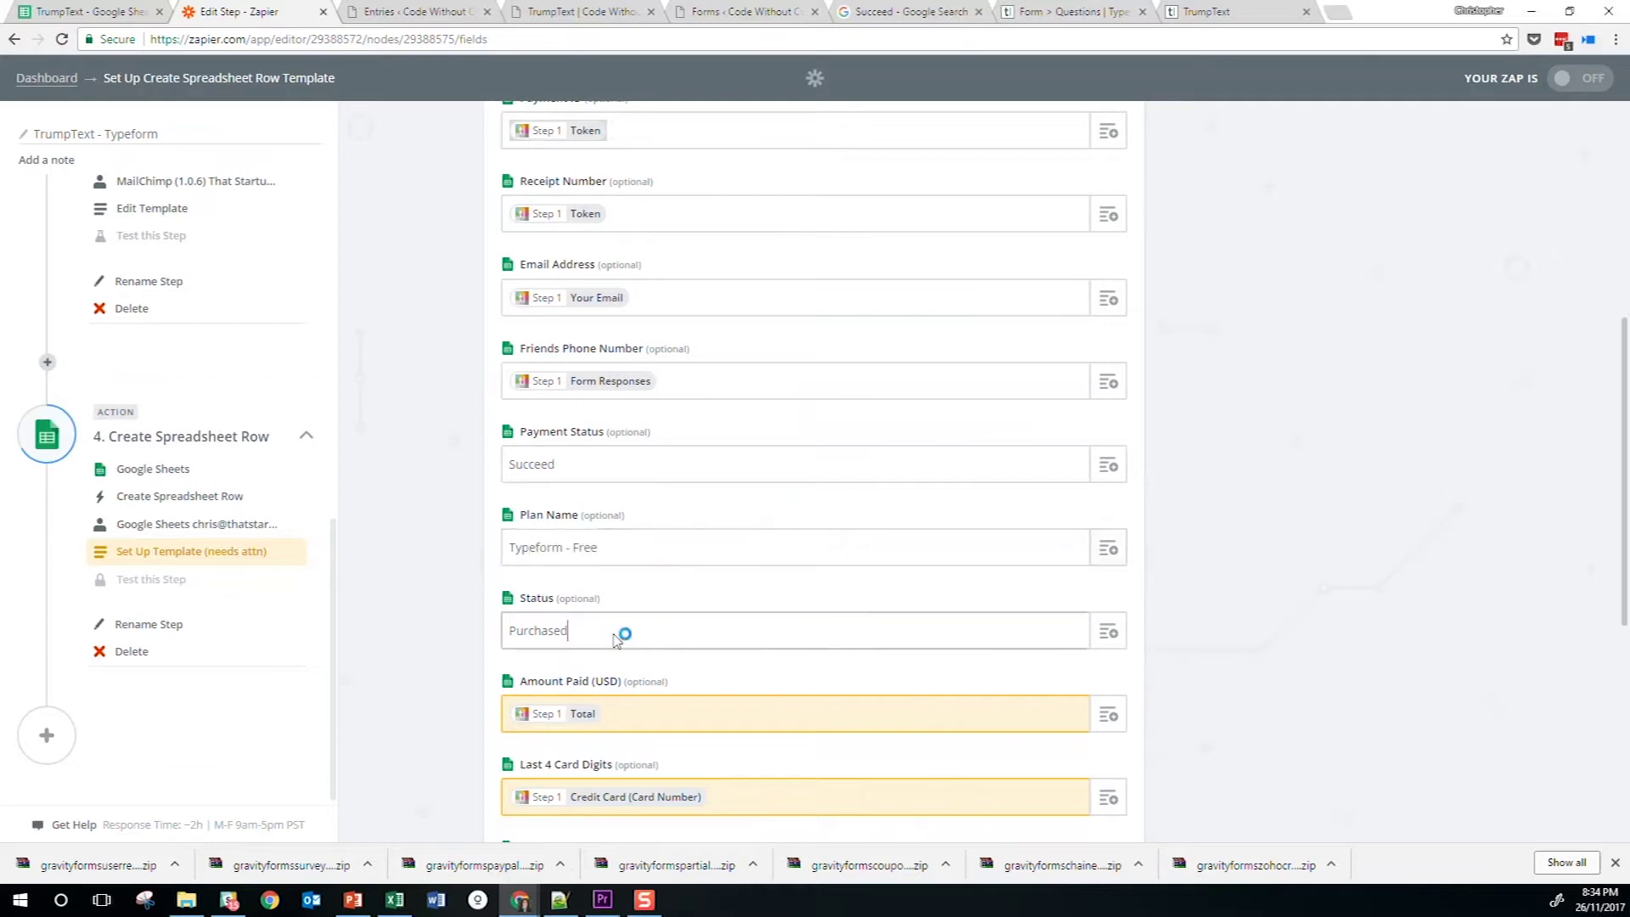
scroll(619, 635, "down", 1)
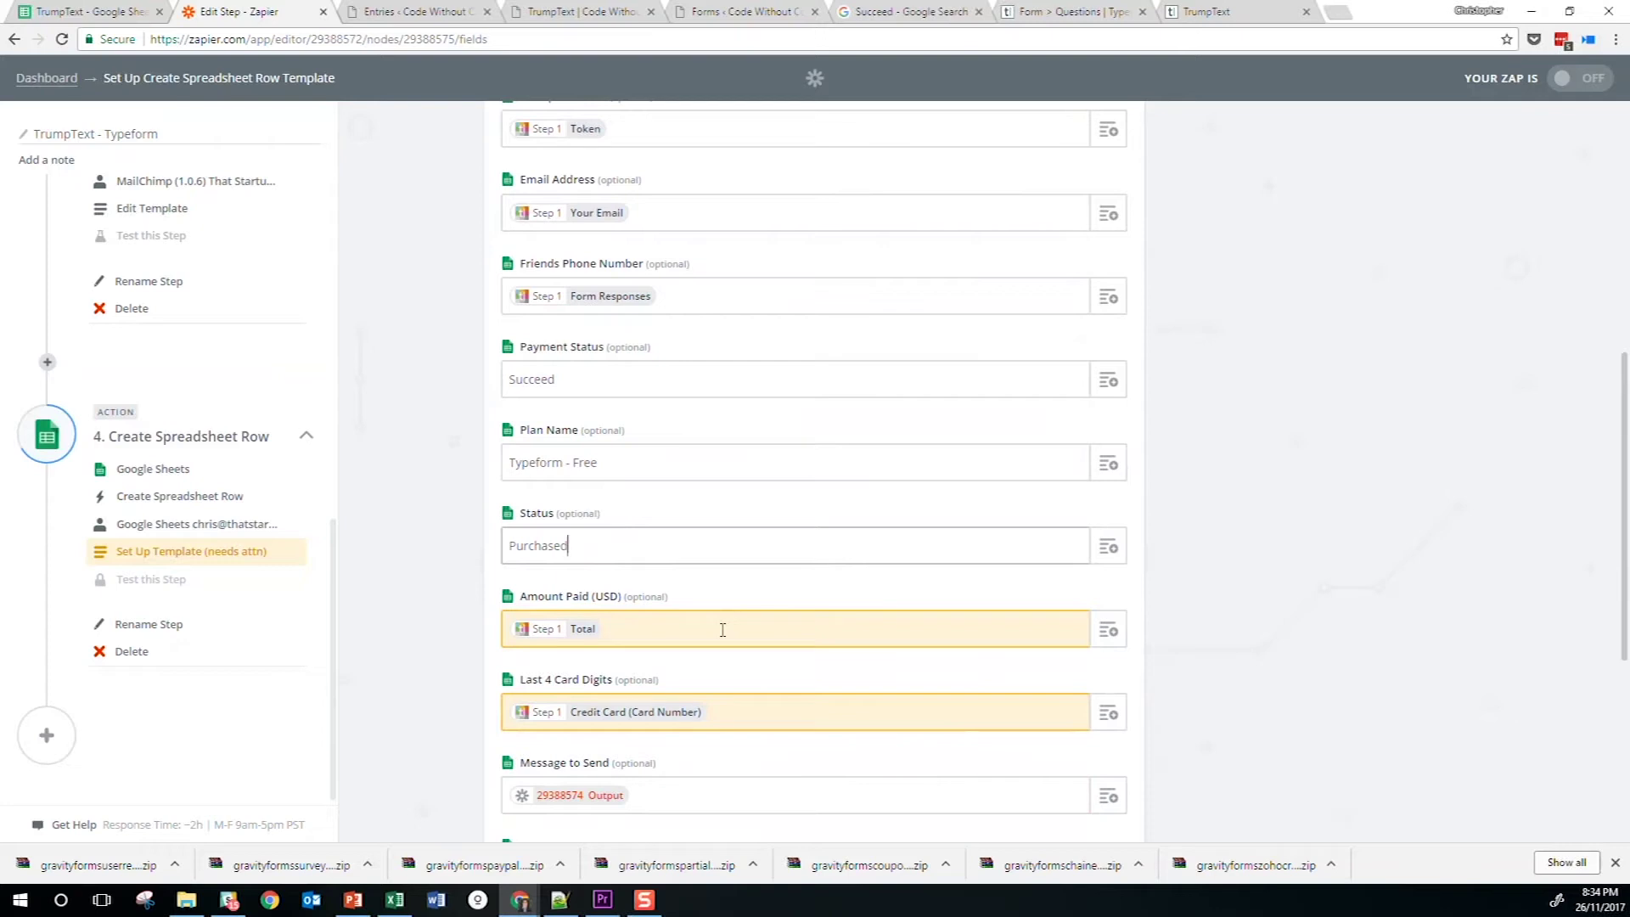
left_click(722, 629)
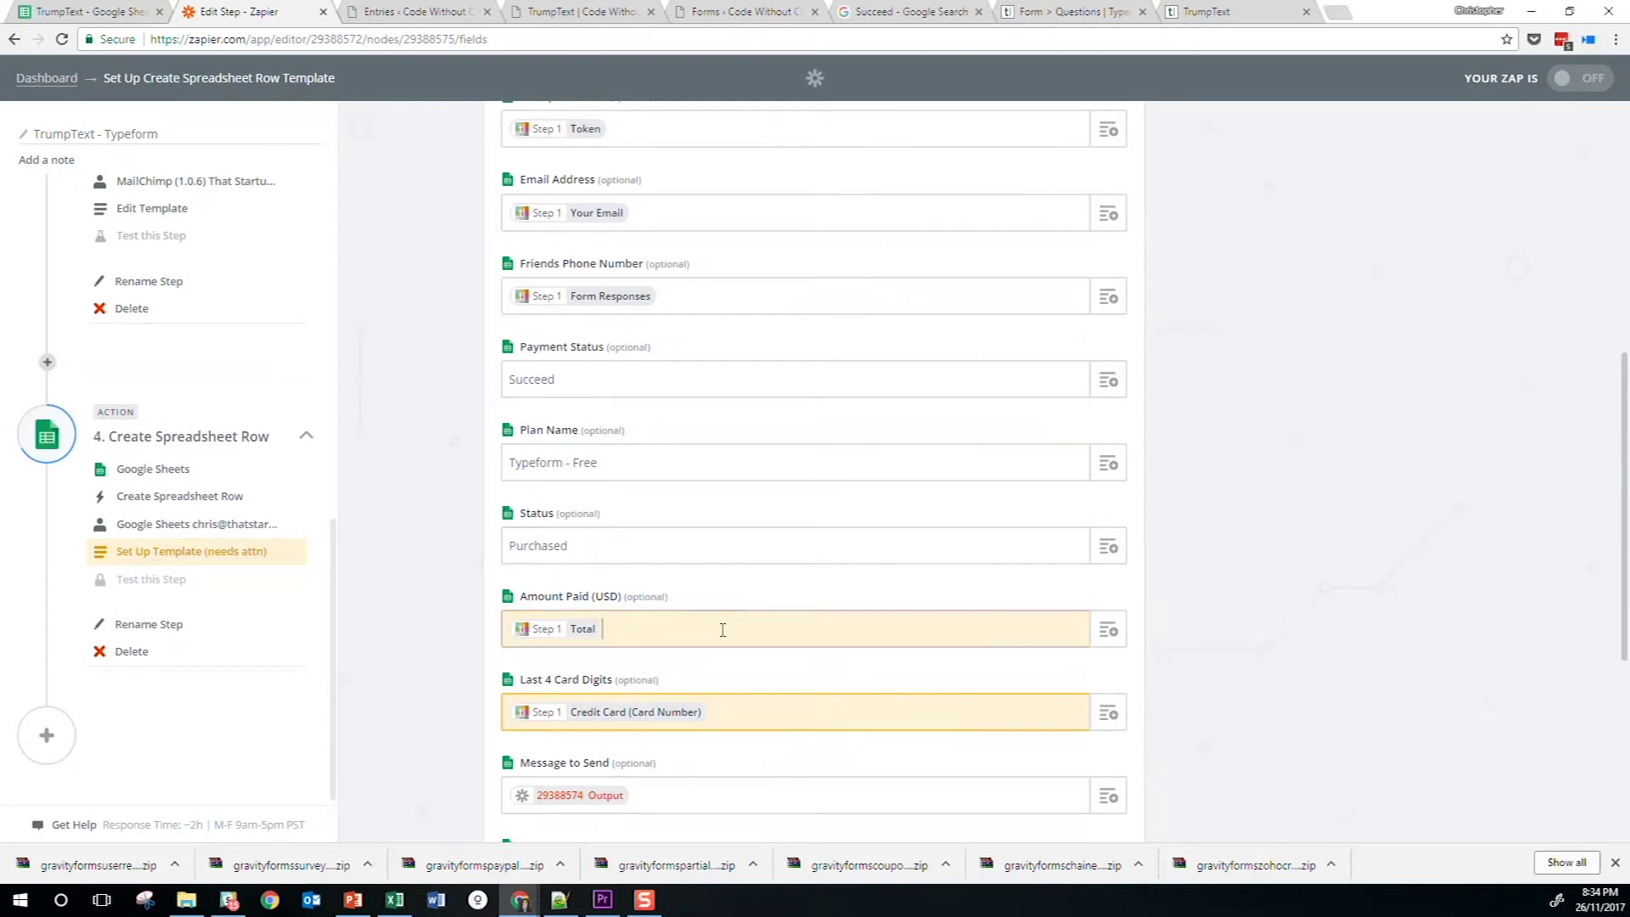
key("BackSpace")
type("$0")
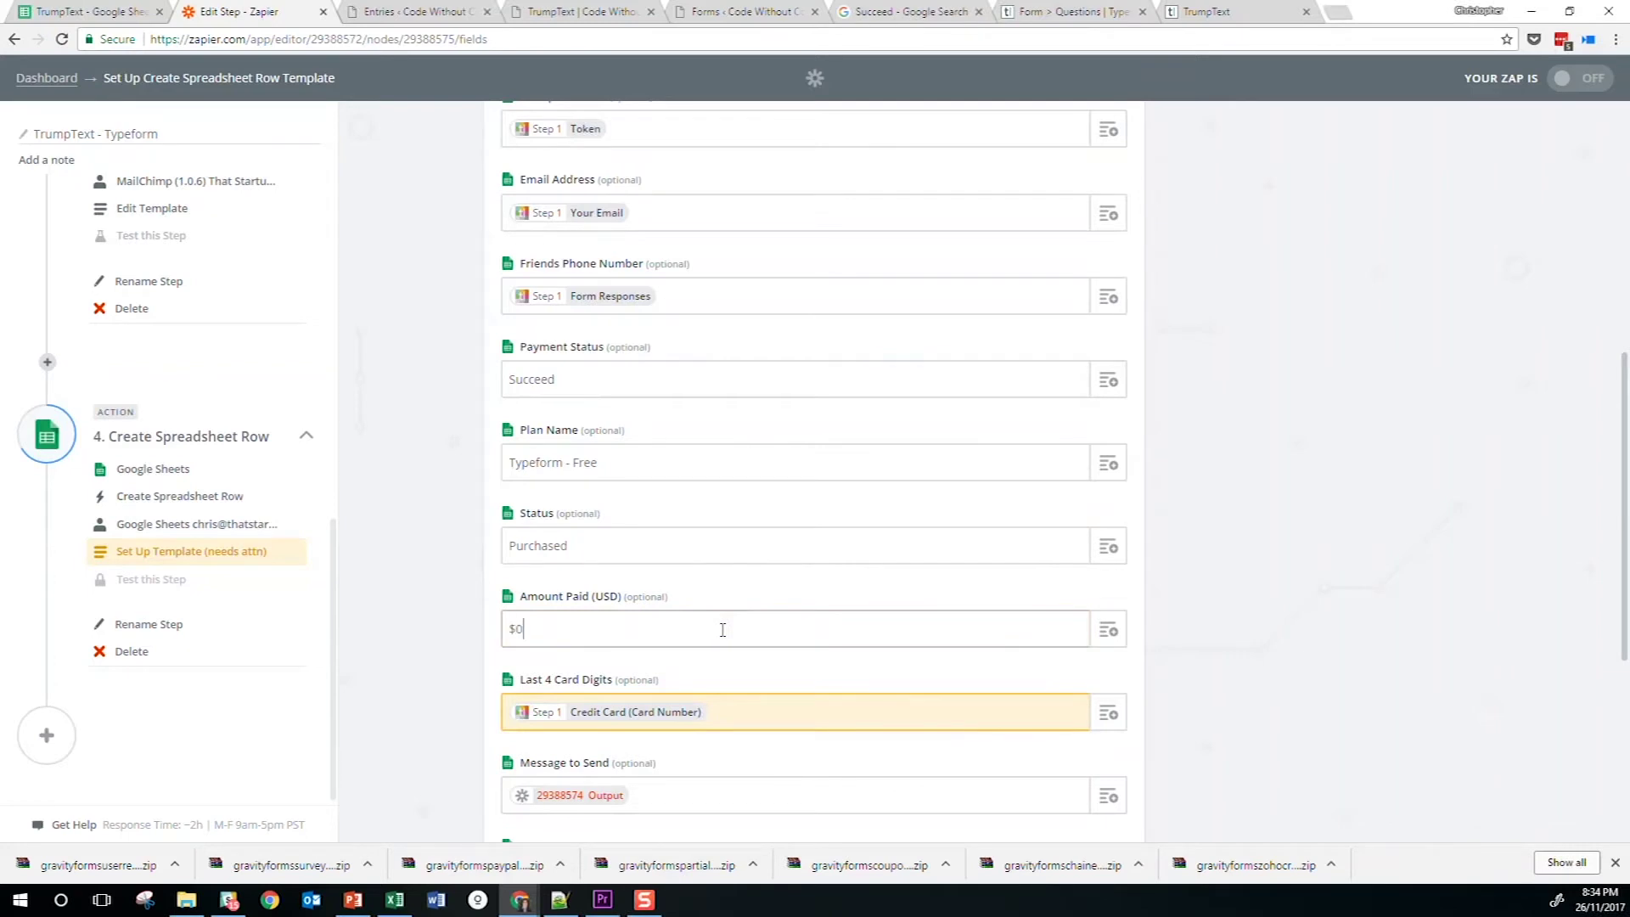
Clear the Last 4 Card Digits mapping and replace the Message to Send mapping with 1
left_click(742, 710)
key("BackSpace")
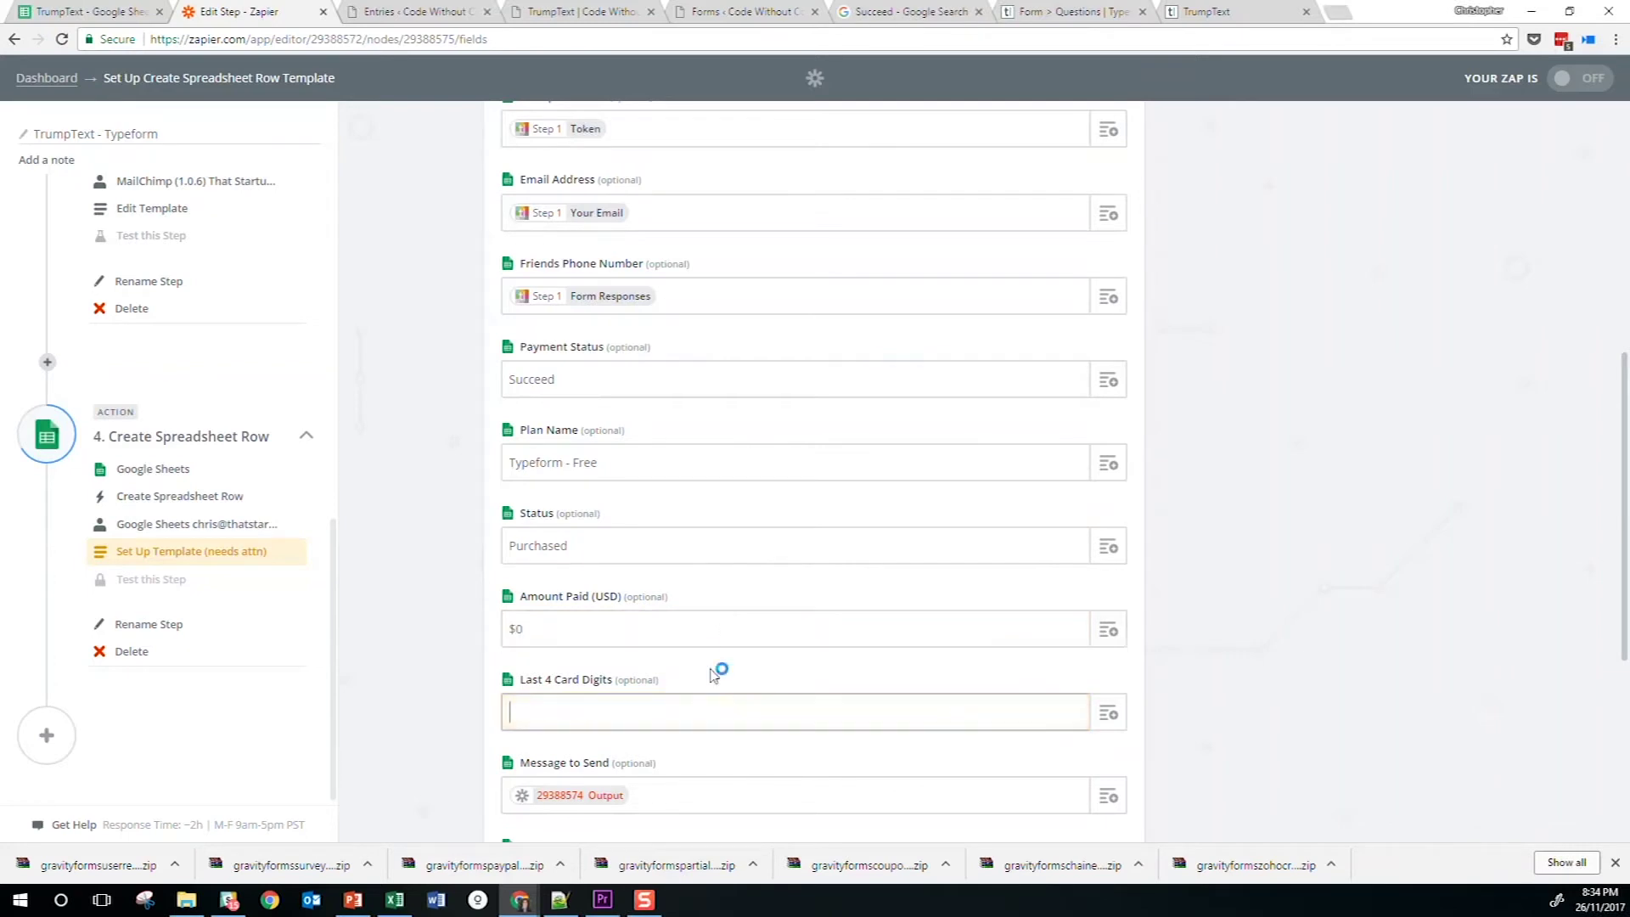
scroll(713, 675, "down", 3)
left_click(696, 552)
key("BackSpace")
type("1")
left_click(642, 629)
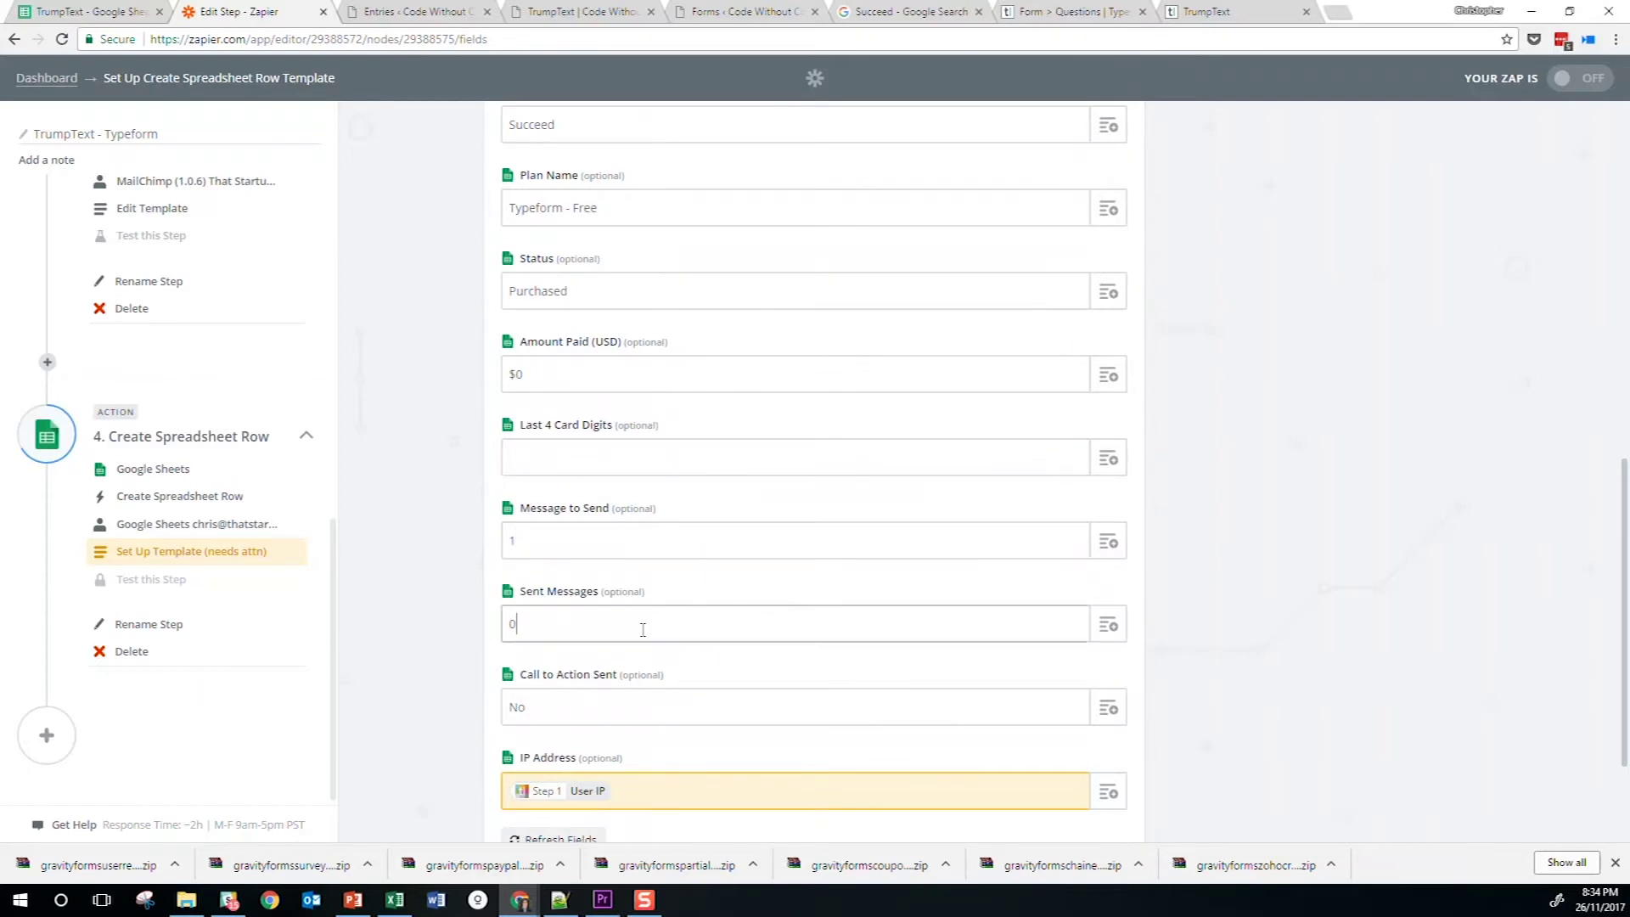
Clear the User IP mapping from IP Address and check the New Entry's fields for a replacement, leaving the field empty
scroll(642, 637, "down", 1)
left_click(653, 705)
key("BackSpace")
left_click(1106, 707)
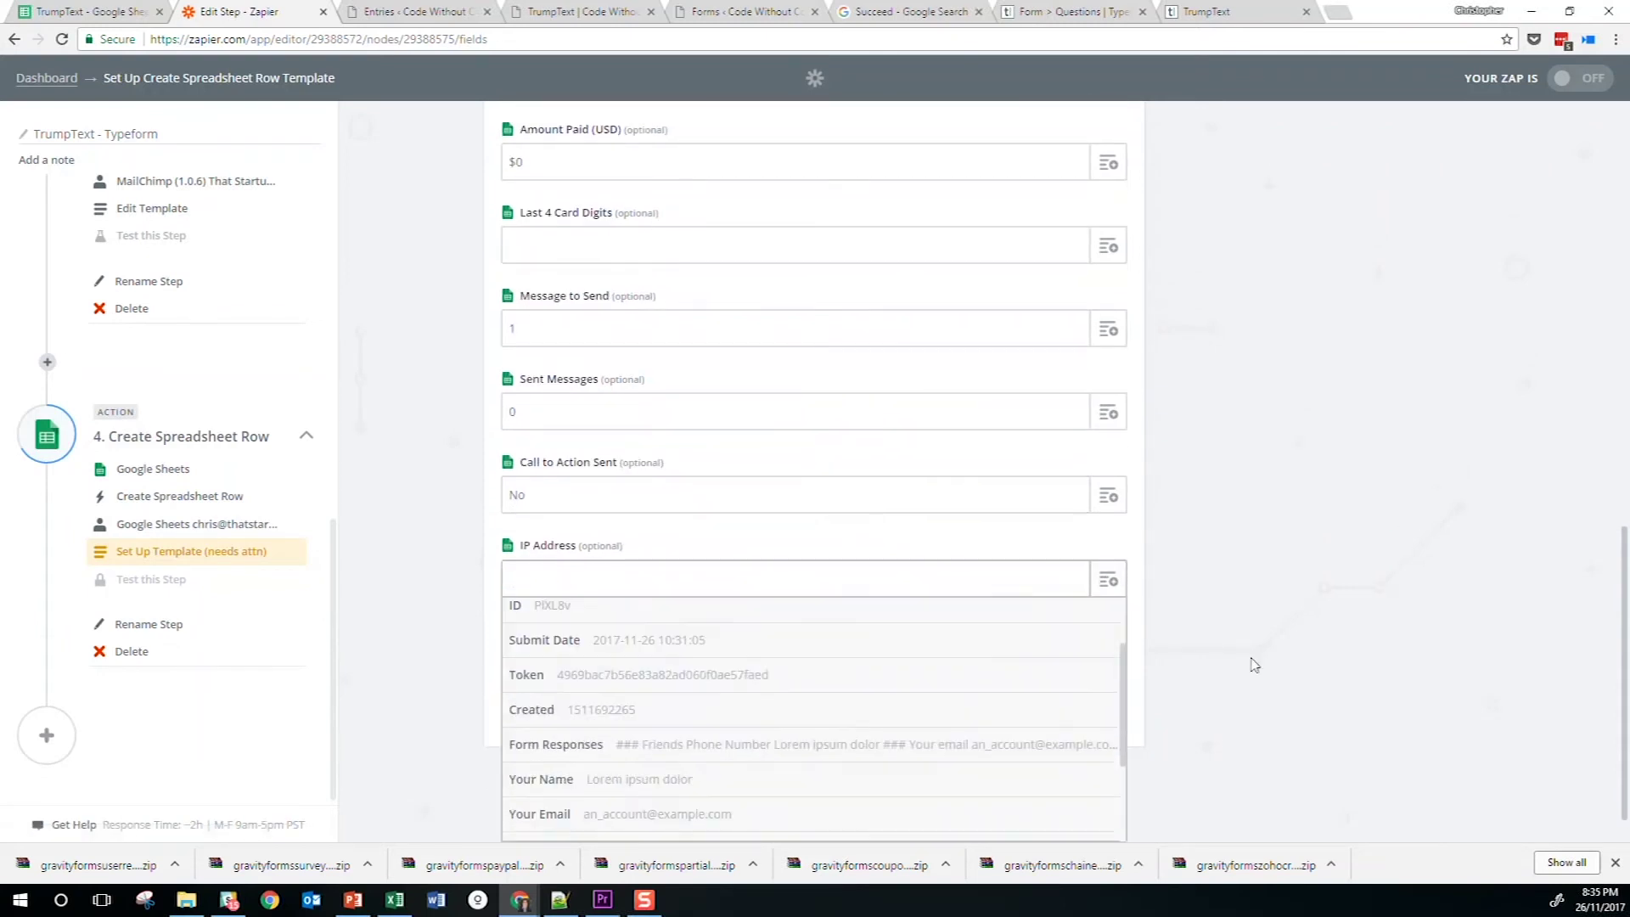
scroll(909, 665, "down", 2)
scroll(891, 667, "up", 3)
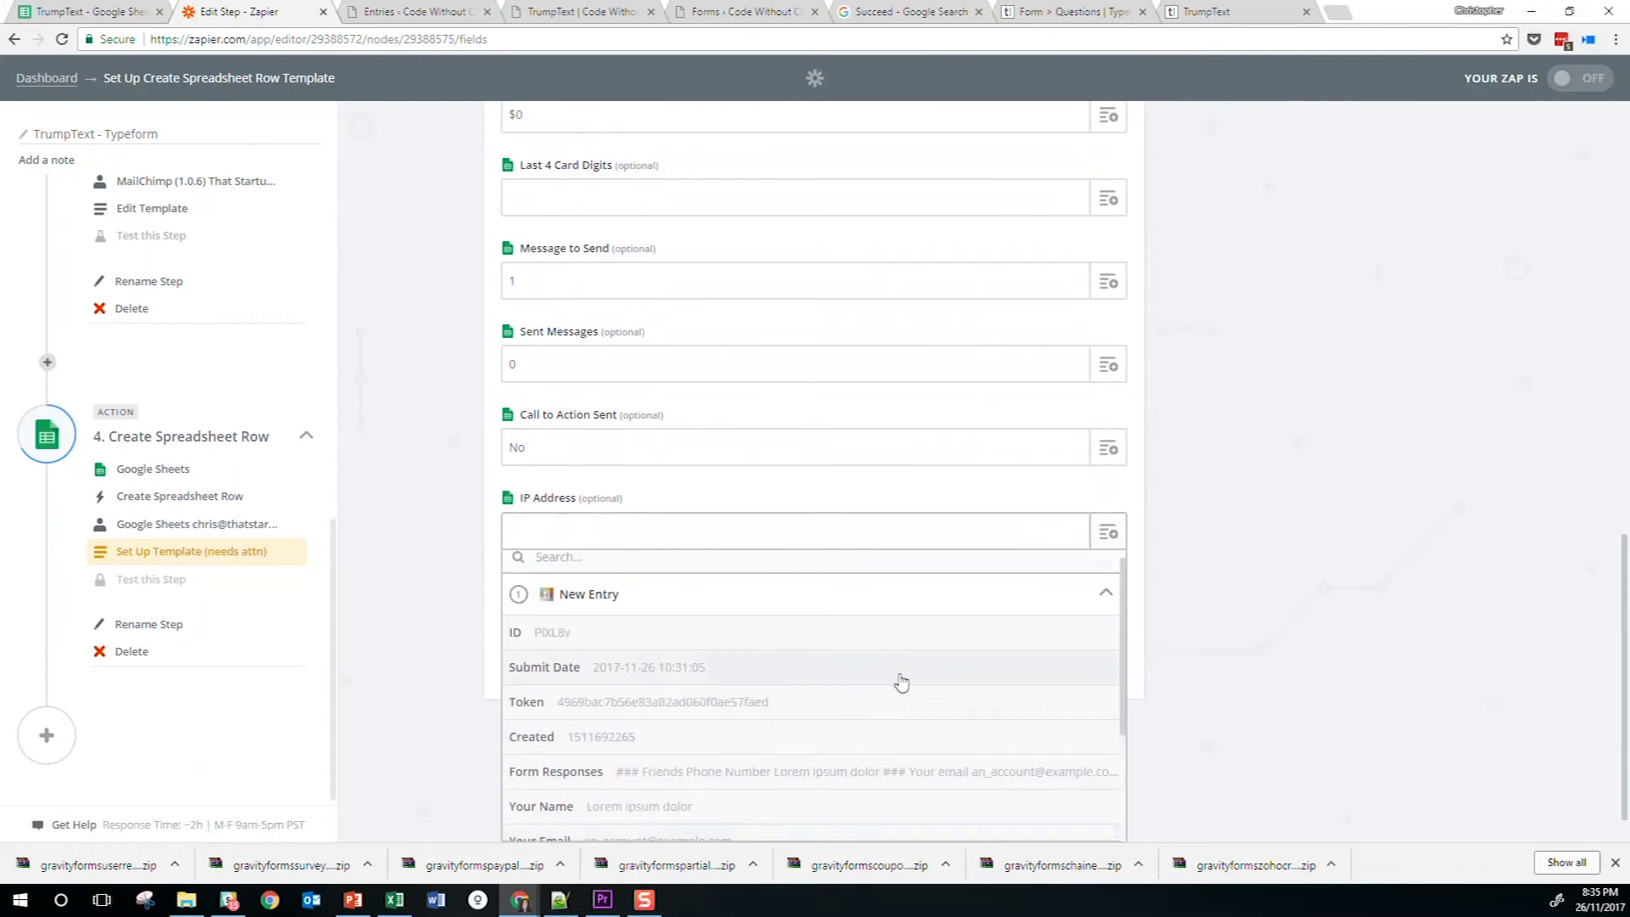
scroll(950, 691, "down", 1)
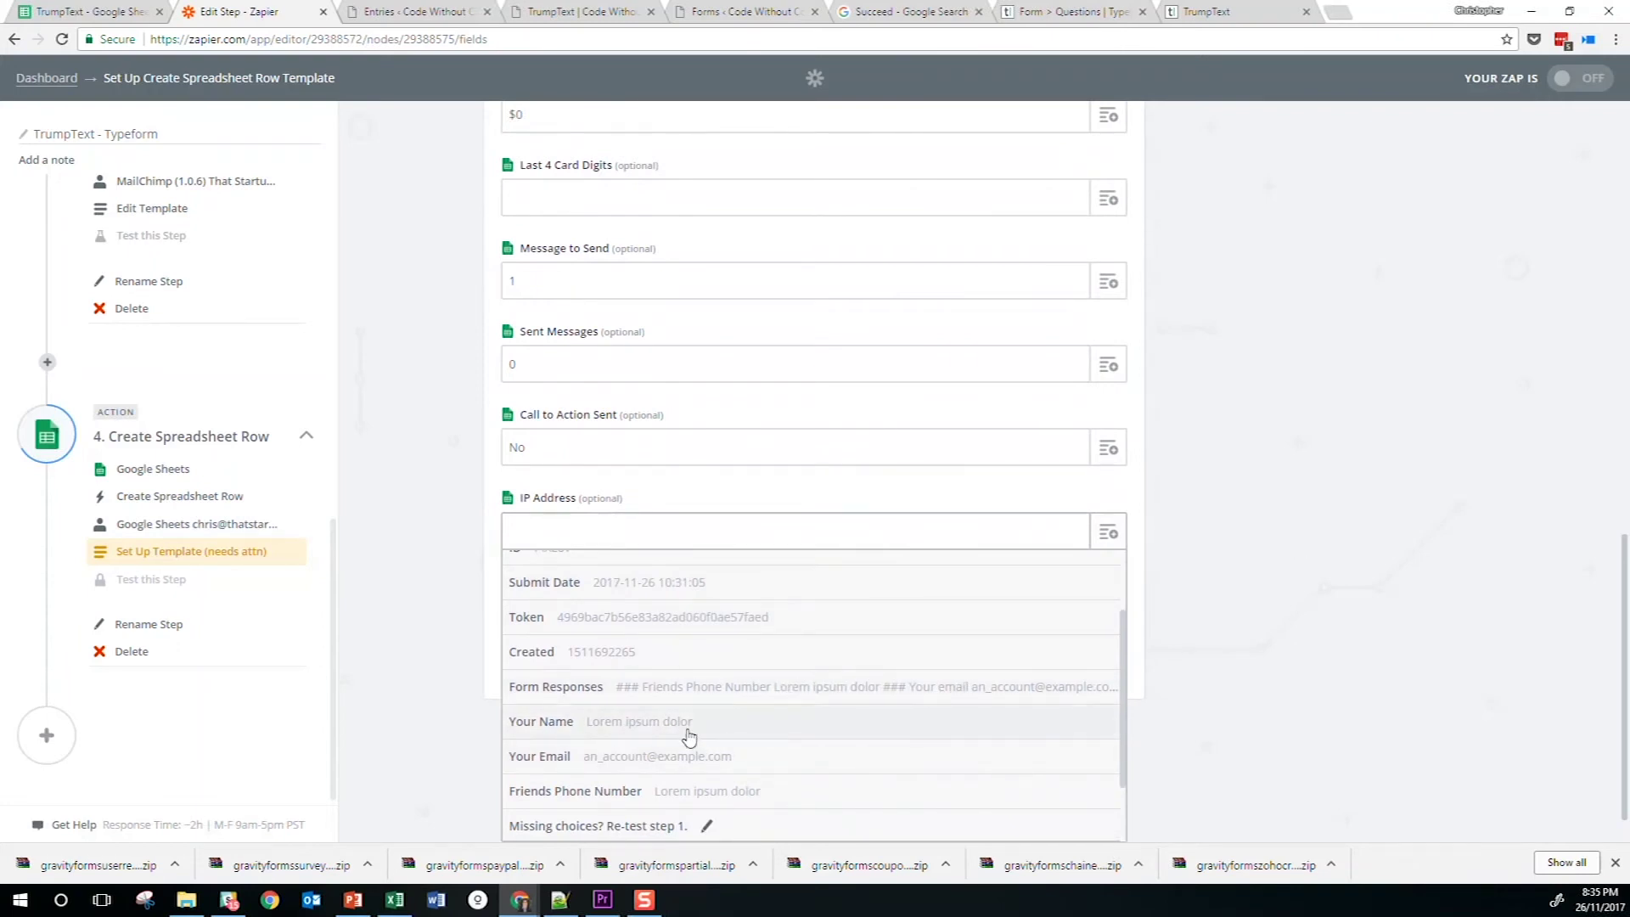
left_click(1364, 490)
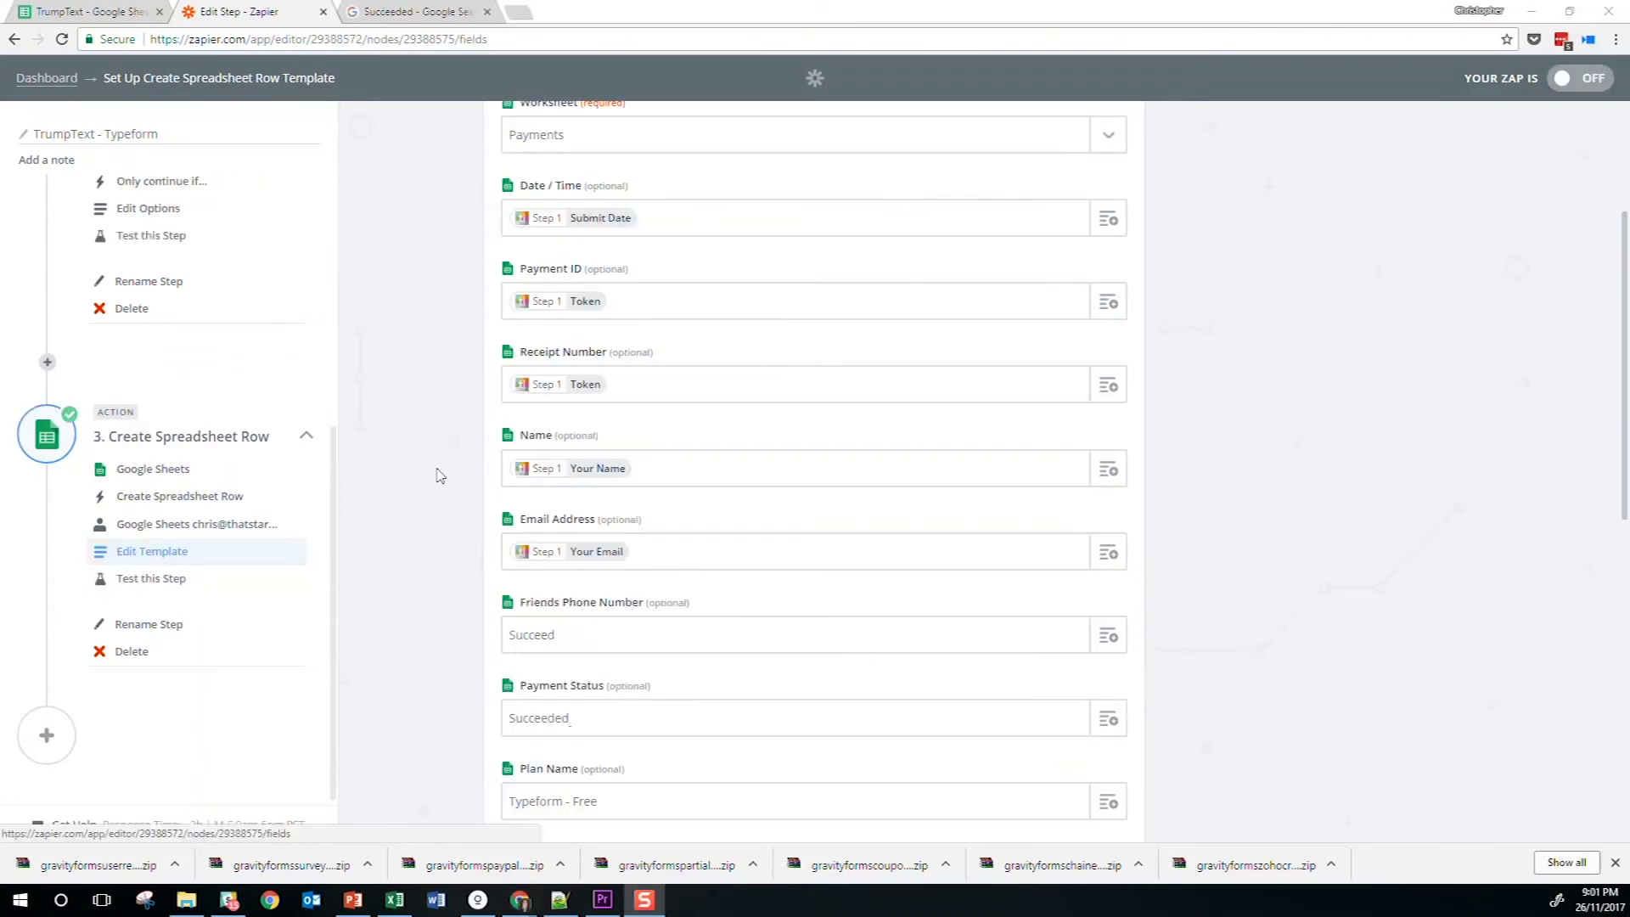
Review the remaining field values of the Create Spreadsheet Row template and continue to save it
scroll(498, 472, "down", 9)
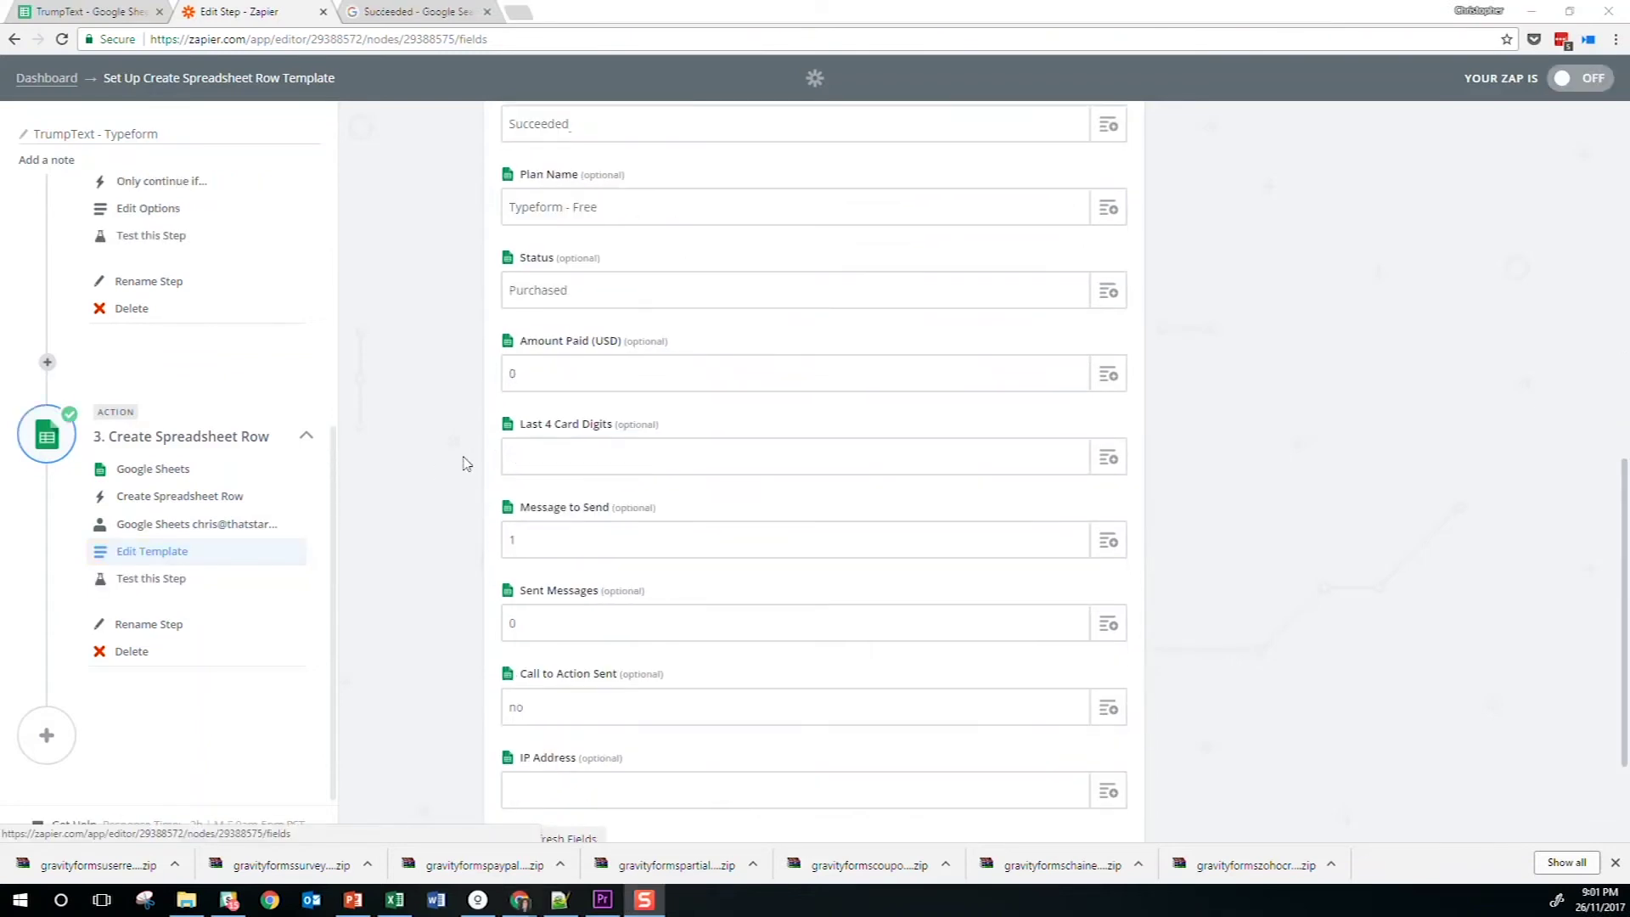
left_click(1088, 747)
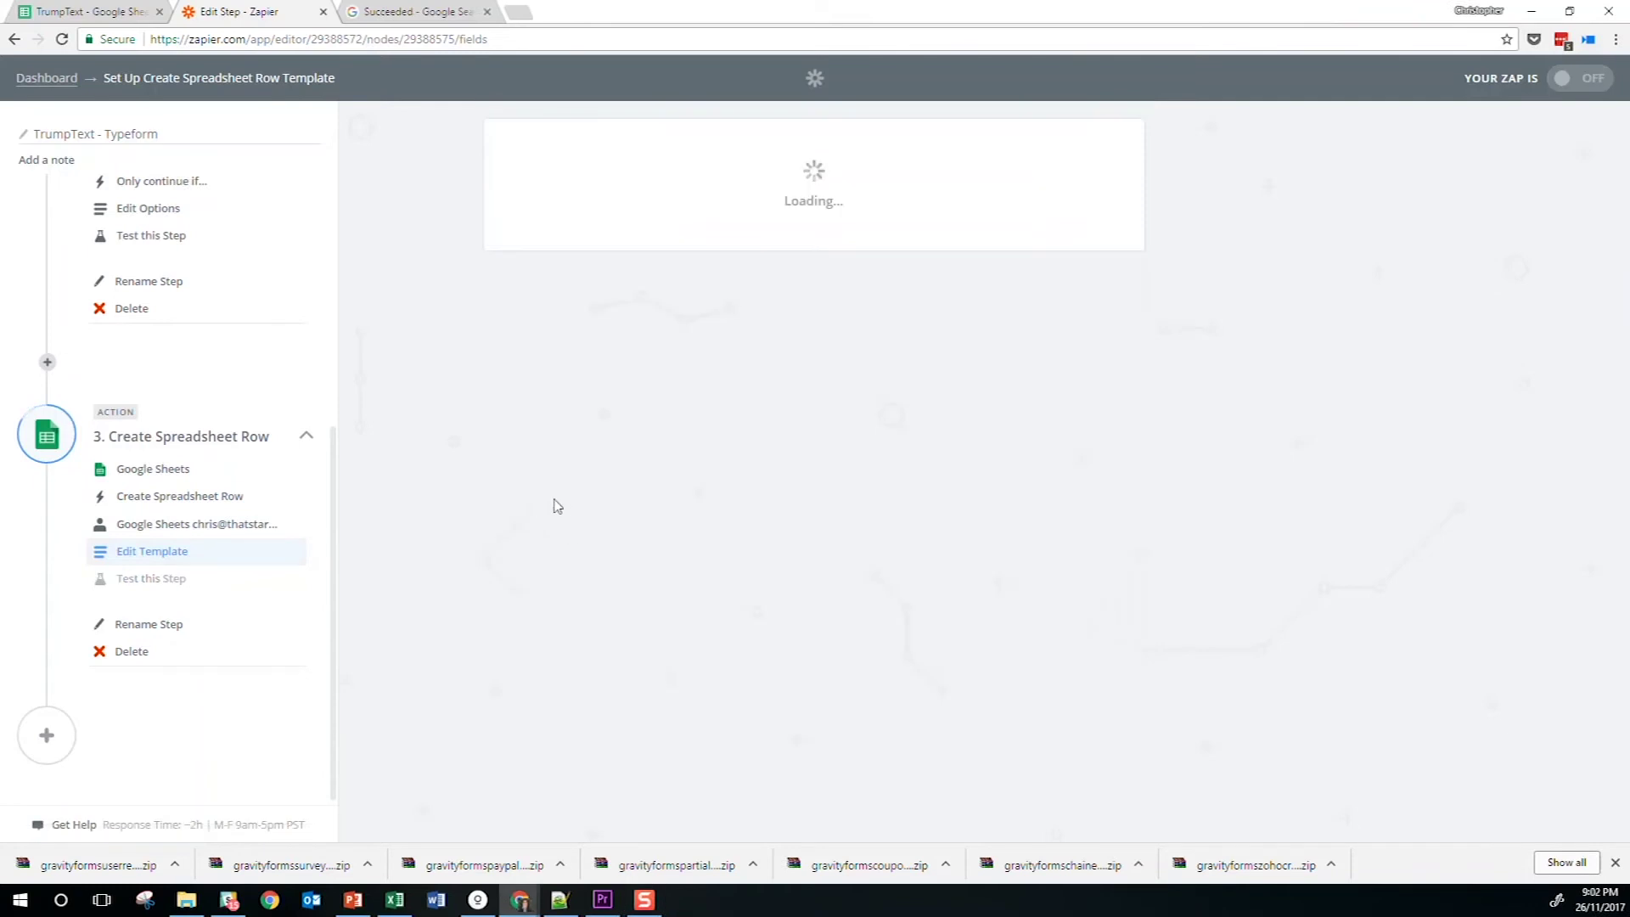
Switch to the TrumpText Google Sheet and check the rows of the Payments sheet
left_click(49, 11)
left_click(308, 346)
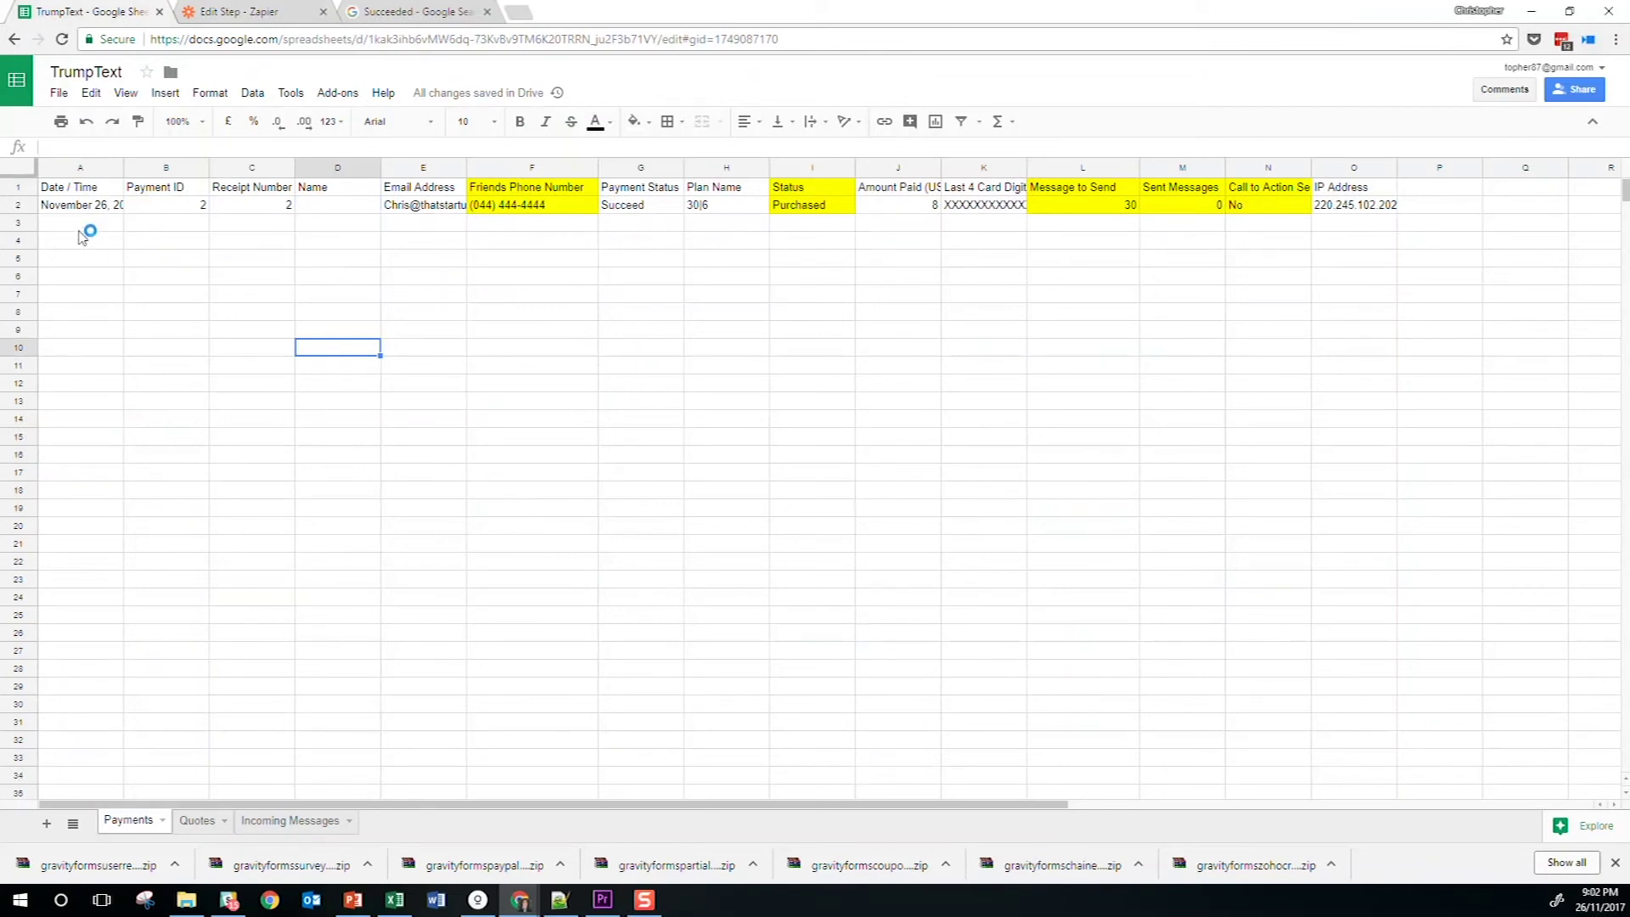
left_click(94, 240)
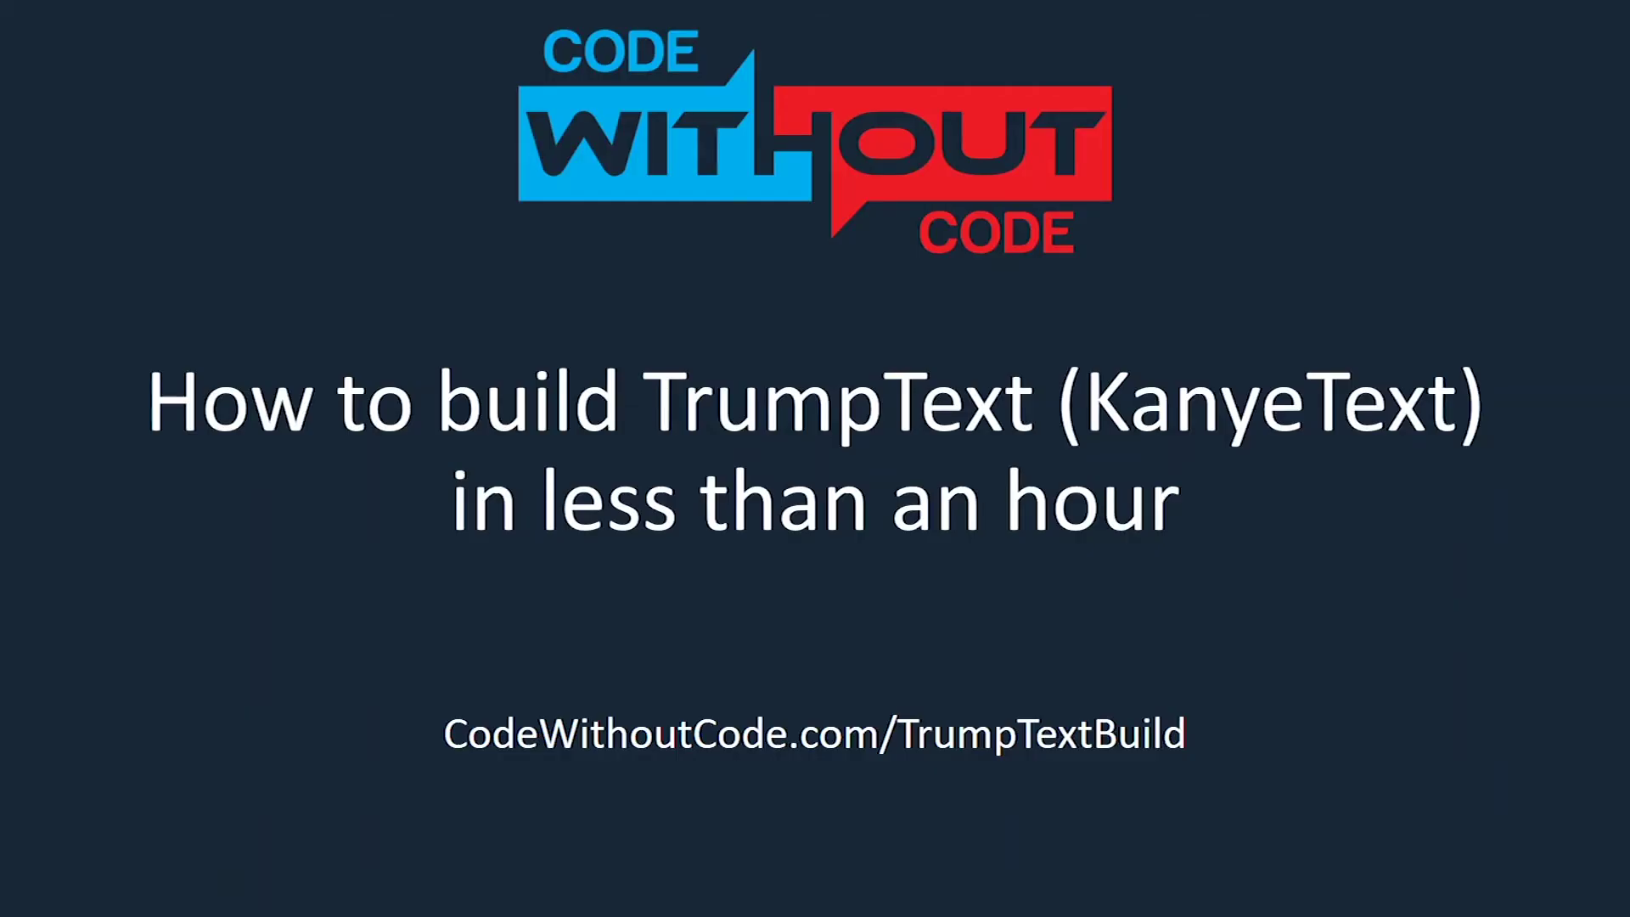